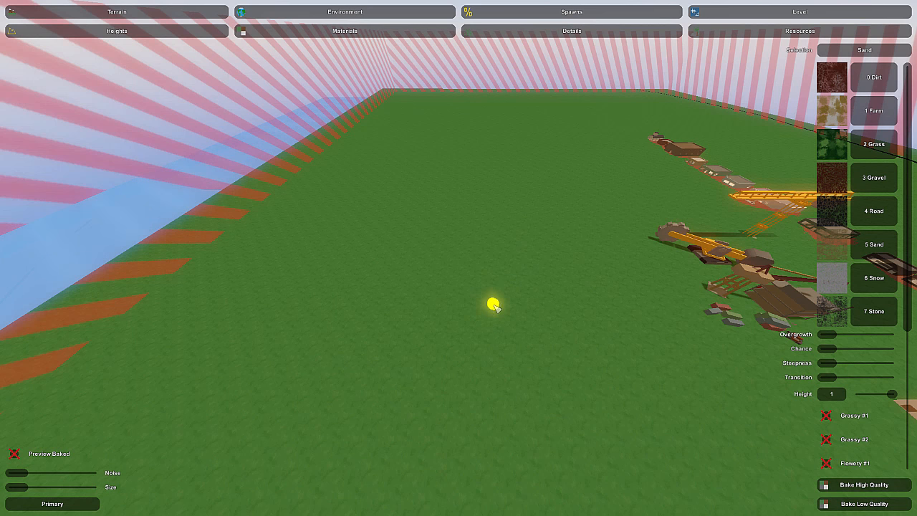
Survey the flat grass terrain and the map borders from several sides
key("w")
right_click_drag(472, 322, 666, 318)
key("s")
right_click_drag(514, 174, 503, 203)
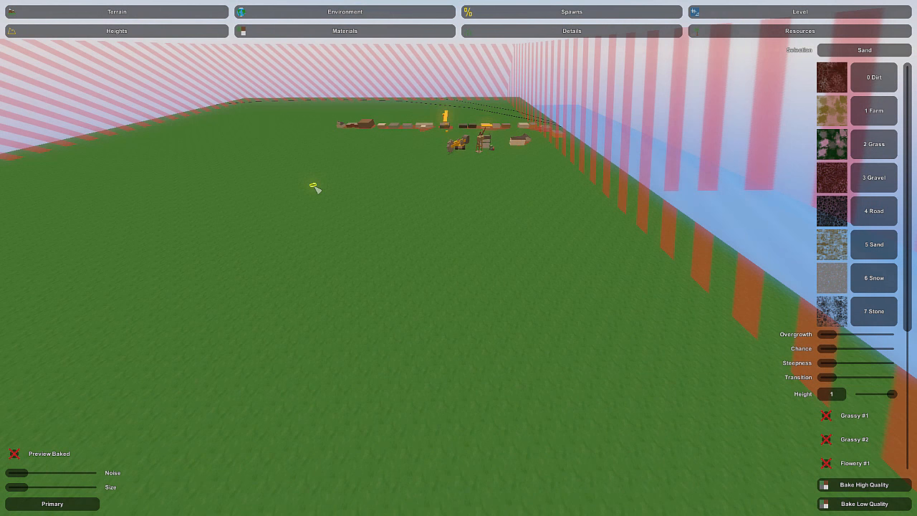
right_click_drag(345, 205, 301, 72)
key("w")
key("w")
right_click_drag(488, 362, 724, 337)
right_click_drag(459, 258, 749, 329)
key("s")
right_click_drag(409, 199, 469, 258)
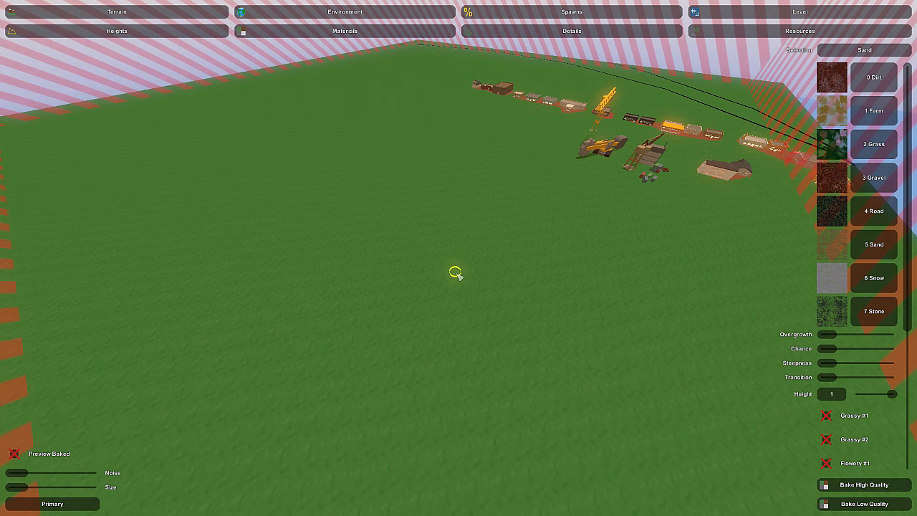
key("Escape")
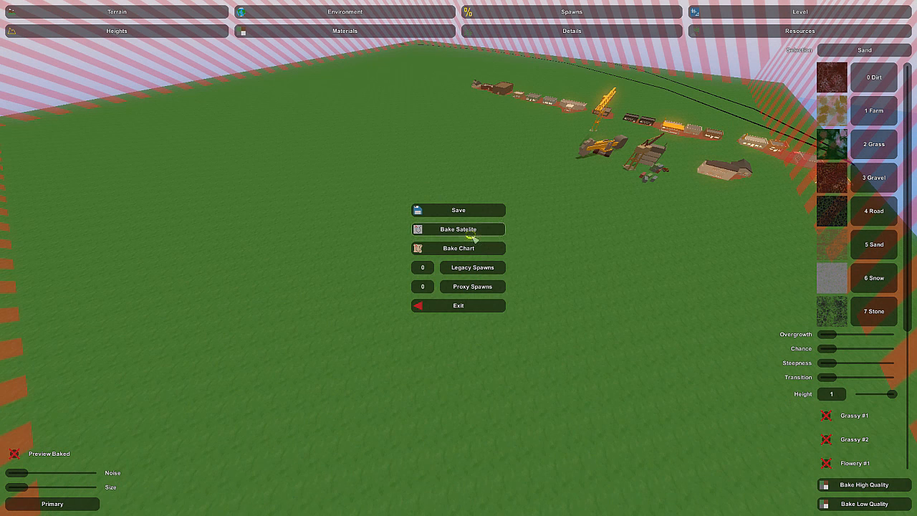
key("Escape")
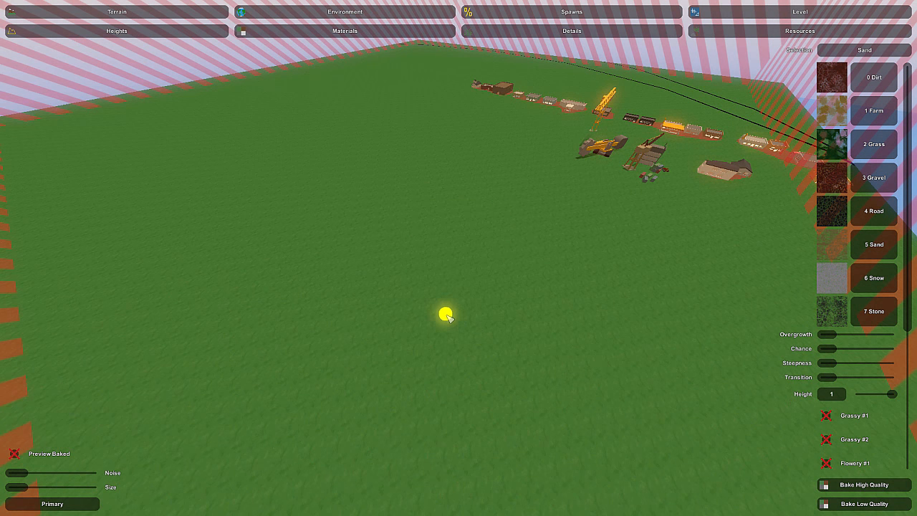
Examine the row of buildings and the ground materials baked around them
right_click_drag(446, 314, 462, 257)
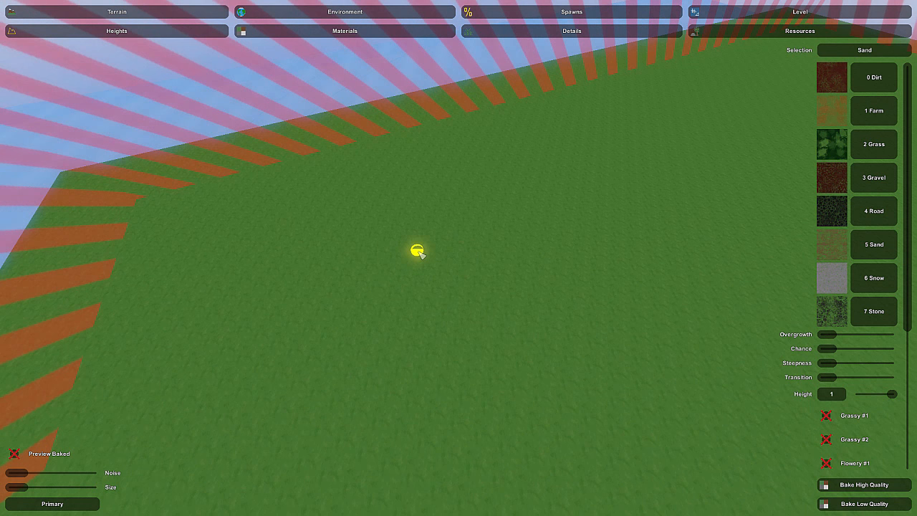
right_click_drag(419, 264, 451, 412)
key("w")
key("w")
mouse_move(523, 265)
right_mouse_down()
mouse_move(487, 279)
mouse_move(463, 262)
right_mouse_up()
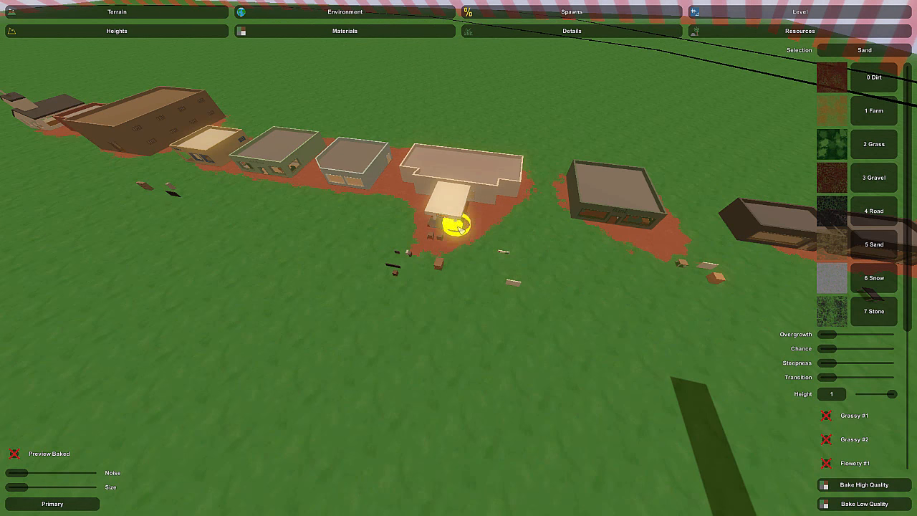
key("a")
mouse_move(346, 199)
right_mouse_down()
mouse_move(445, 136)
mouse_move(344, 169)
mouse_move(550, 85)
mouse_move(423, 165)
mouse_move(420, 186)
mouse_move(588, 115)
mouse_move(556, 118)
mouse_move(619, 182)
right_mouse_up()
key("w")
key("d")
key("w")
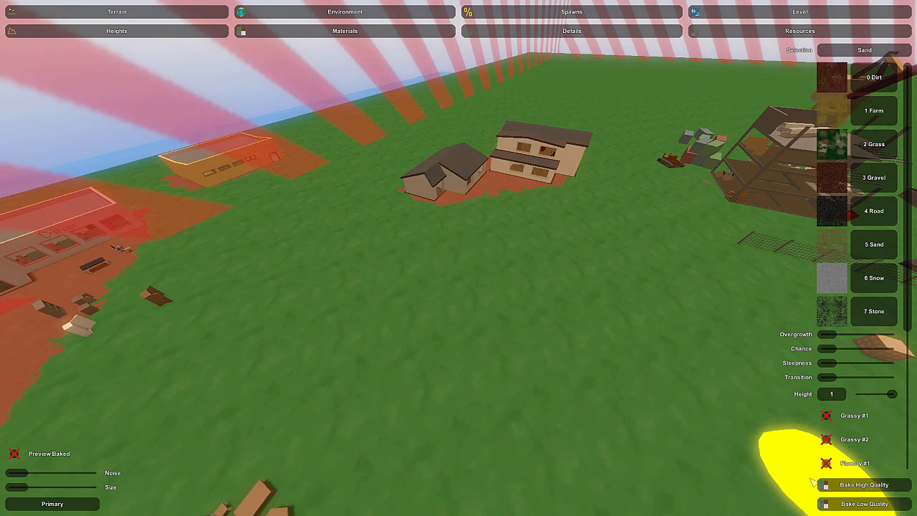
right_click_drag(833, 488, 515, 513)
key("w")
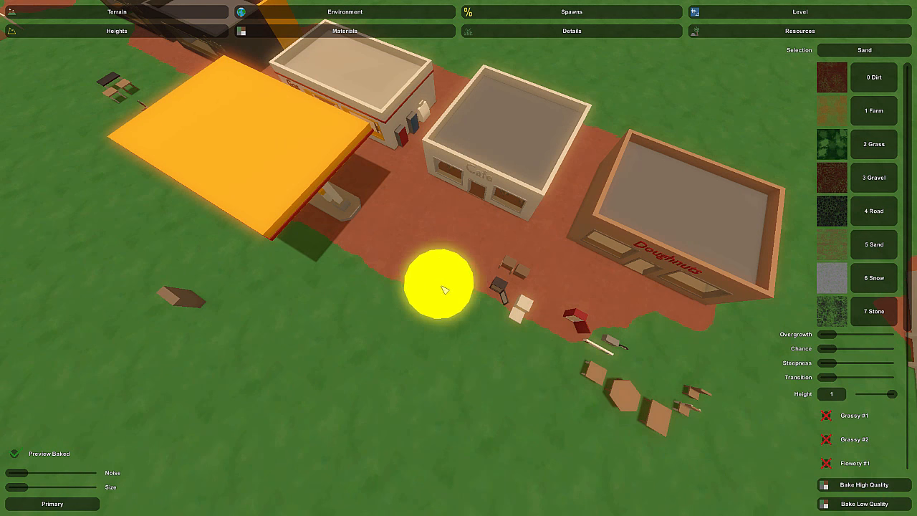
Inspect the baked ground patches around the bank, the houses and the gas station up close
mouse_move(399, 259)
right_mouse_down()
mouse_move(301, 208)
mouse_move(201, 222)
right_mouse_up()
key("w")
right_click_drag(458, 258, 419, 330)
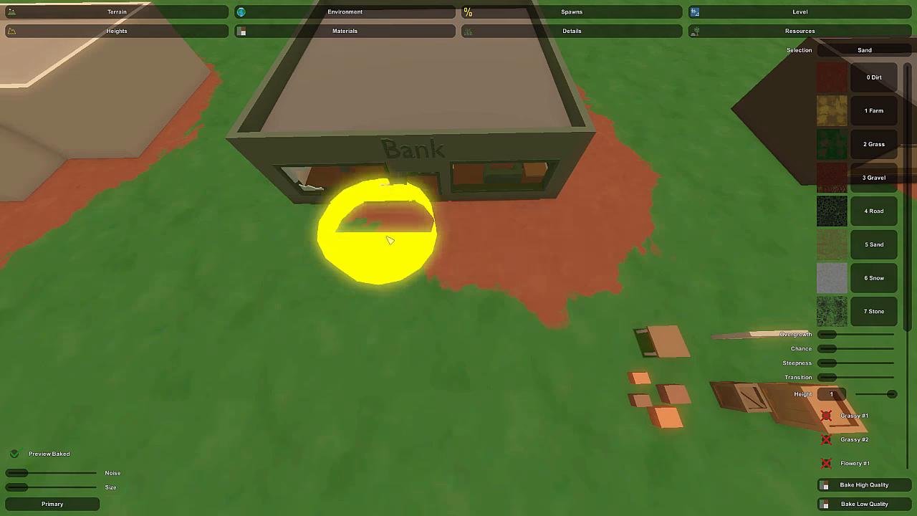
key("w")
right_click_drag(586, 336, 724, 215)
key("w")
right_click_drag(458, 258, 273, 200)
key("w")
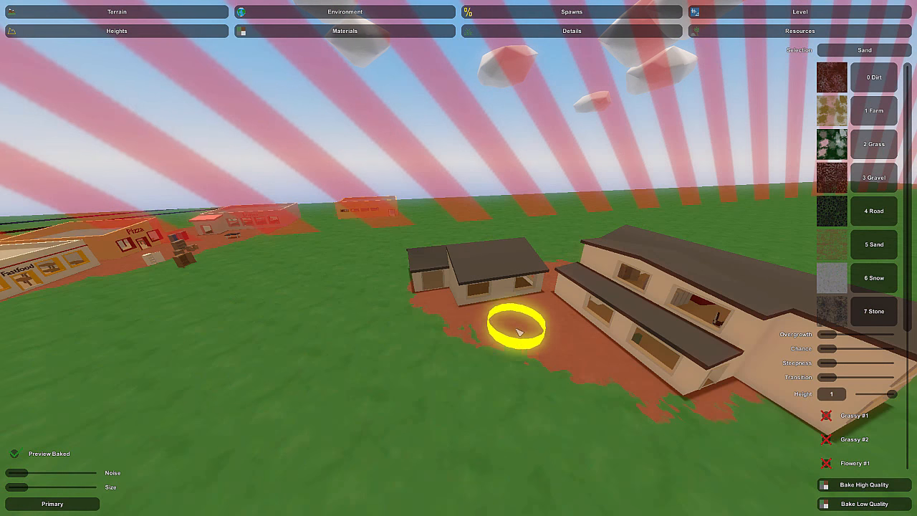
key("w")
mouse_move(661, 424)
right_mouse_down()
mouse_move(630, 390)
mouse_move(688, 394)
mouse_move(832, 495)
right_mouse_up()
key("w")
mouse_move(459, 258)
right_mouse_down()
mouse_move(315, 179)
mouse_move(258, 179)
mouse_move(215, 201)
mouse_move(172, 265)
right_mouse_up()
key("a")
mouse_move(475, 273)
right_mouse_down()
mouse_move(617, 294)
mouse_move(587, 358)
right_mouse_up()
key("s")
mouse_move(458, 258)
right_mouse_down()
mouse_move(430, 258)
mouse_move(444, 222)
mouse_move(645, 137)
mouse_move(372, 233)
mouse_move(276, 233)
mouse_move(158, 323)
mouse_move(457, 247)
right_mouse_up()
key("w")
Save the map and return to editing
key("Escape")
left_click(441, 214)
key("Escape")
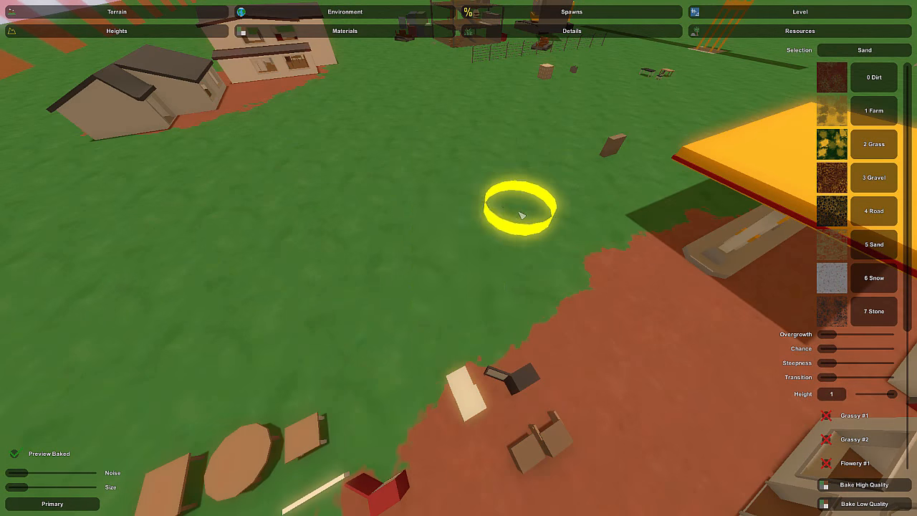
Raise a cluster of hills on the open grass near the map border with the terrain height brush
right_click_drag(520, 215, 458, 114)
key("w")
key("s")
right_click_drag(458, 258, 494, 459)
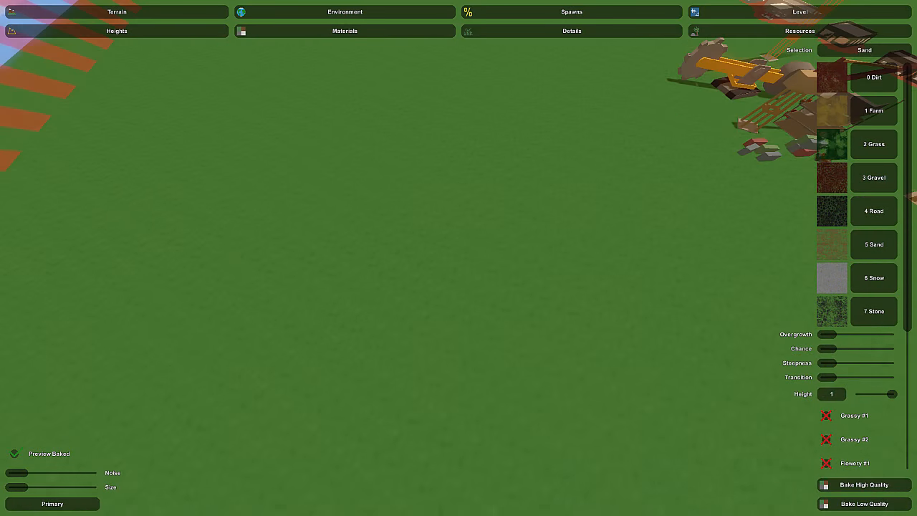
left_click(157, 34)
mouse_move(344, 172)
right_mouse_down()
mouse_move(402, 93)
mouse_move(322, 93)
right_mouse_up()
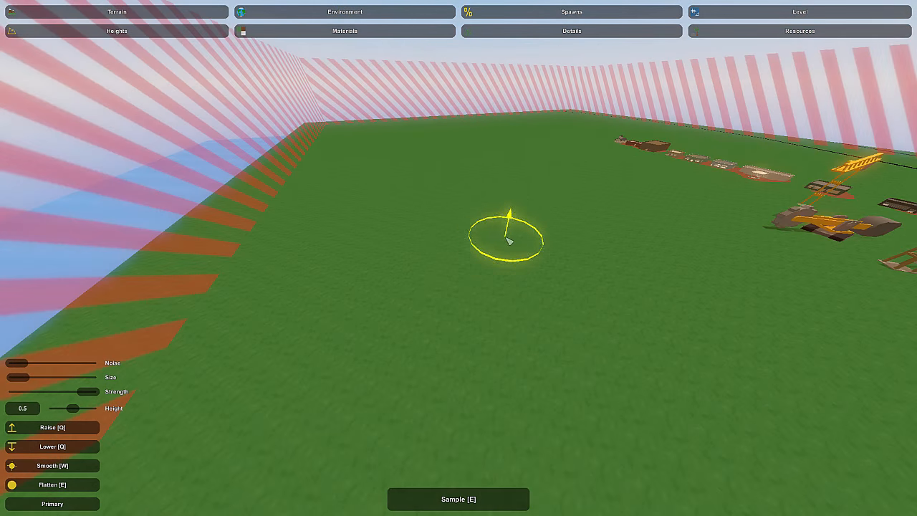
mouse_move(516, 222)
left_mouse_down()
mouse_move(426, 229)
mouse_move(467, 308)
mouse_move(435, 261)
left_mouse_up()
Return to the terrain materials and examine the baked material pattern on the new hills from all sides
left_click(309, 32)
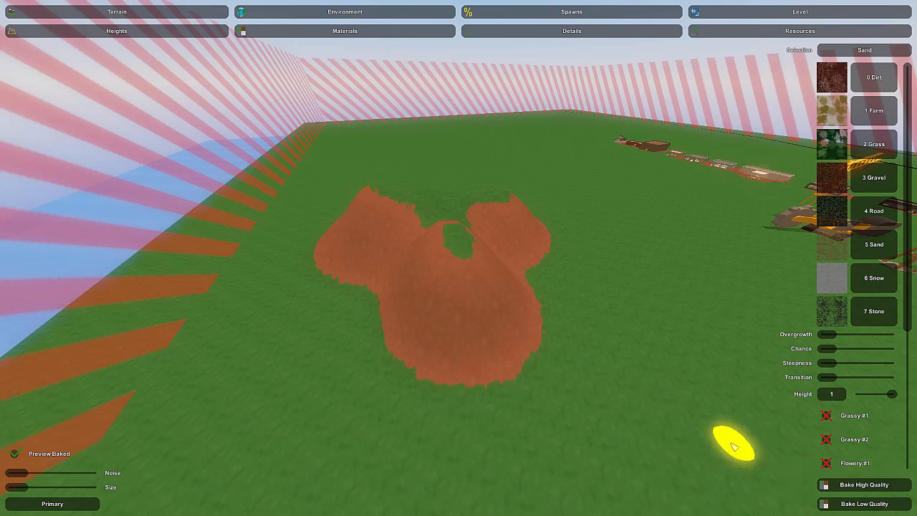
key("w")
right_click_drag(733, 442, 631, 395)
key("d")
right_click_drag(458, 258, 434, 268)
key("s")
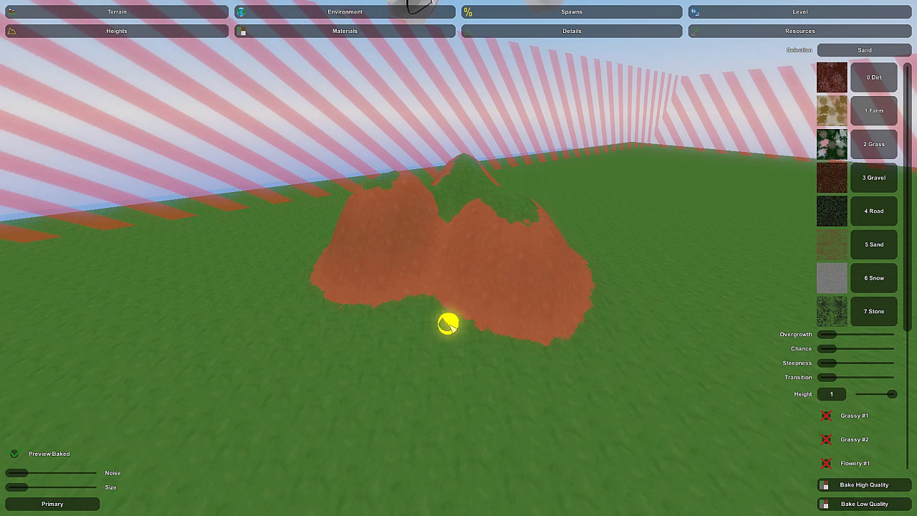
key("Escape")
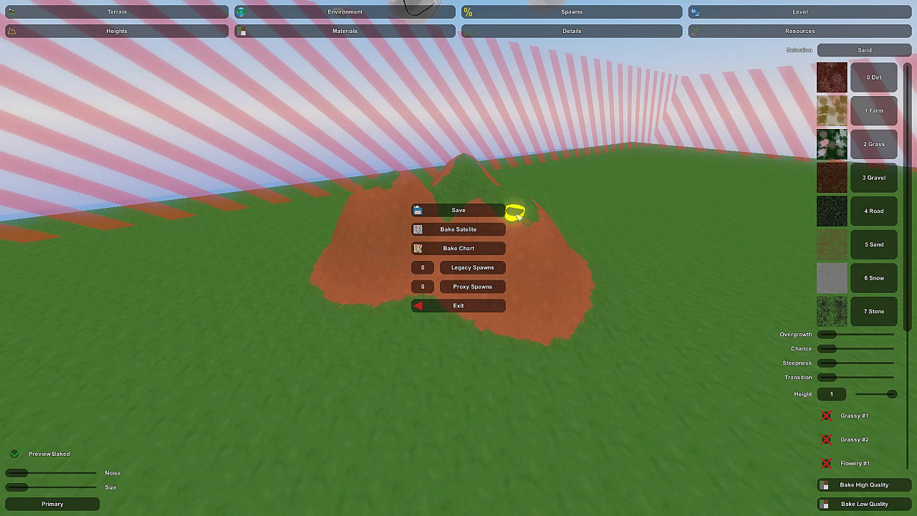
key("Escape")
right_click_drag(517, 216, 609, 208)
key("w")
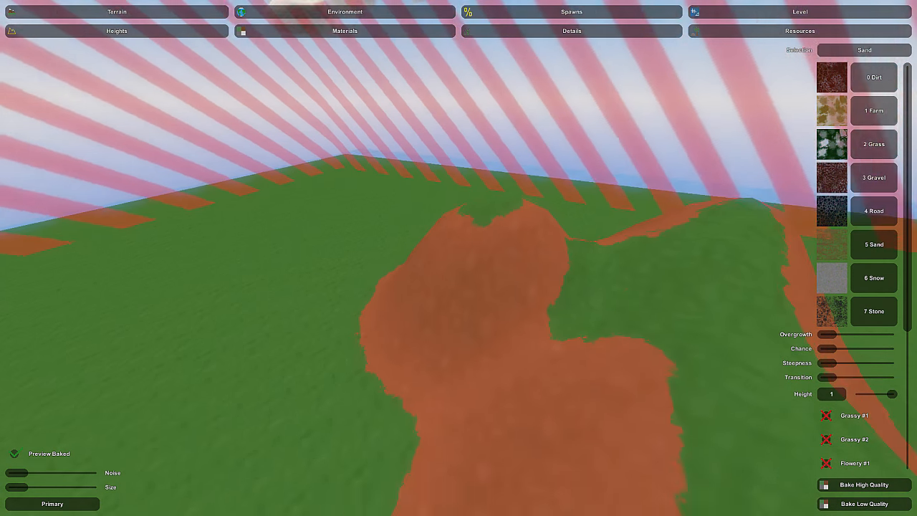
key("s")
right_click_drag(459, 258, 444, 366)
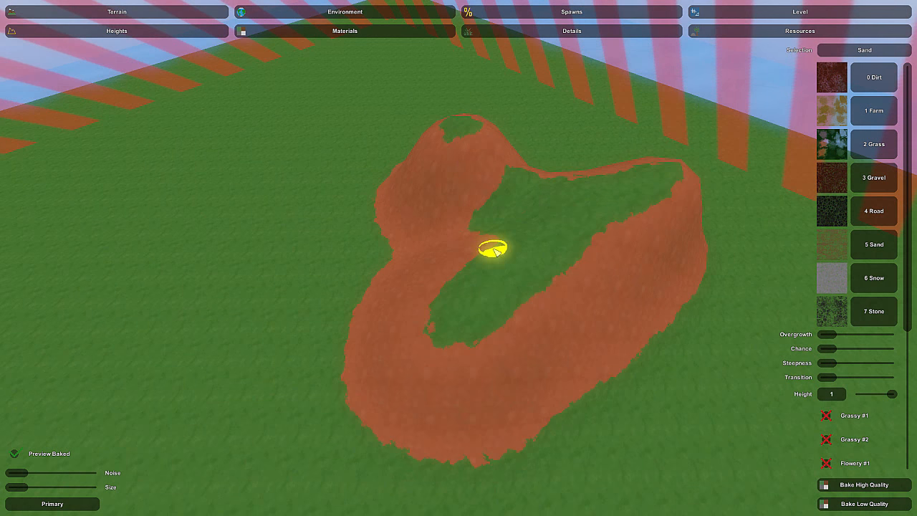
key("d")
right_click_drag(496, 251, 459, 258)
key("s")
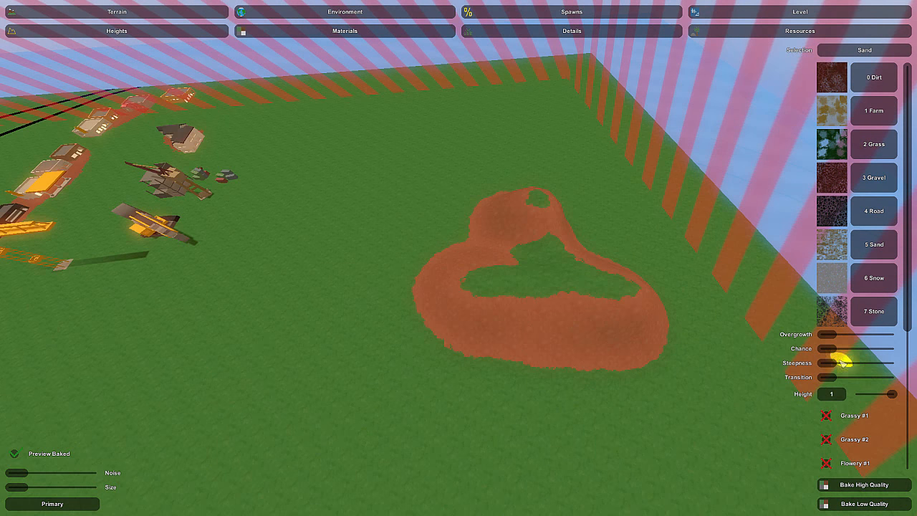
Review the material bake settings and compare the hills' slopes with the surrounding flat grass
scroll(858, 409, "down", 5)
scroll(858, 409, "up", 5)
key("w")
mouse_move(739, 357)
right_mouse_down()
mouse_move(616, 287)
mouse_move(600, 319)
right_mouse_up()
key("a")
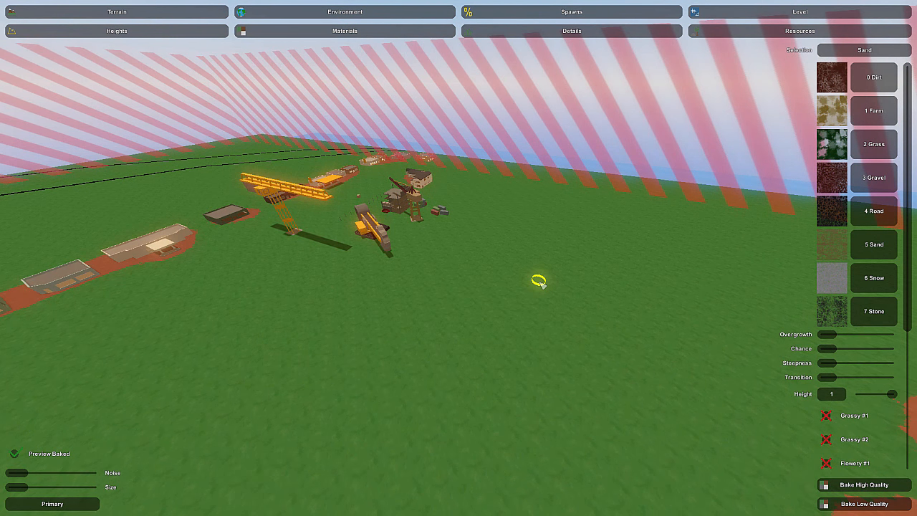
mouse_move(542, 285)
right_mouse_down()
mouse_move(430, 280)
mouse_move(660, 248)
mouse_move(657, 238)
mouse_move(724, 228)
mouse_move(845, 322)
mouse_move(810, 315)
right_mouse_up()
key("w")
key("w")
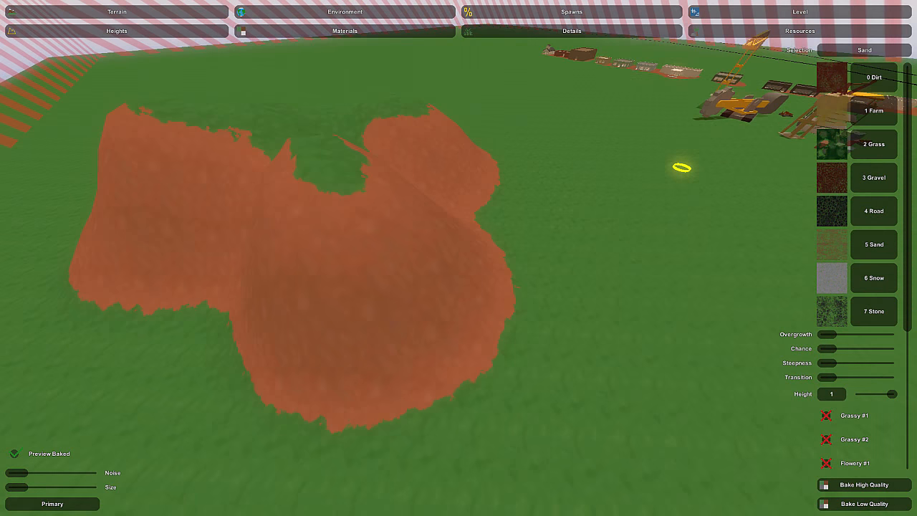
right_click_drag(458, 258, 447, 272)
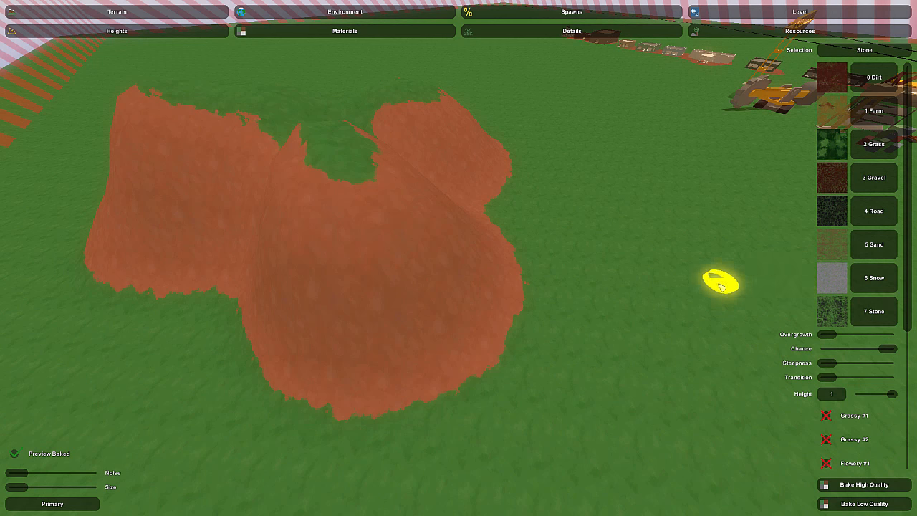
mouse_move(625, 239)
right_mouse_down()
mouse_move(681, 154)
mouse_move(695, 193)
mouse_move(691, 226)
right_mouse_up()
key("w")
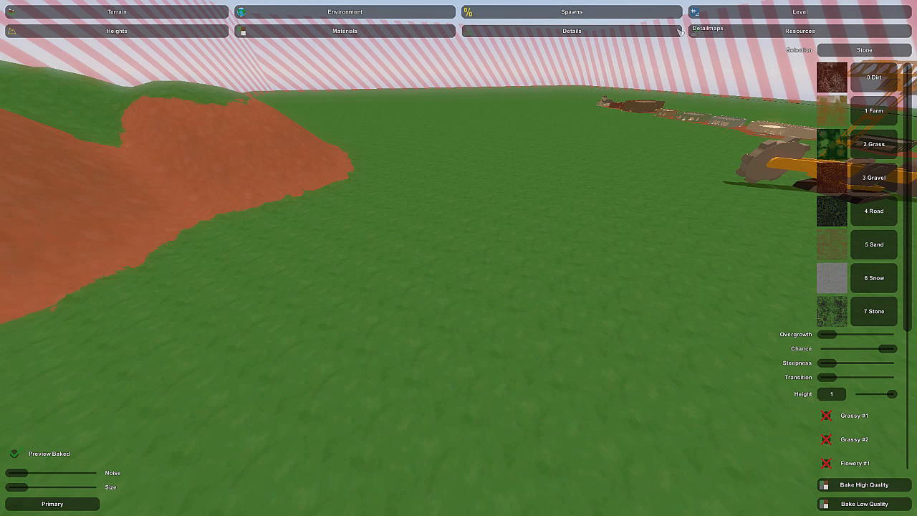
Review the Details and Resources bake settings, returning to the Stone material's settings
left_click(617, 28)
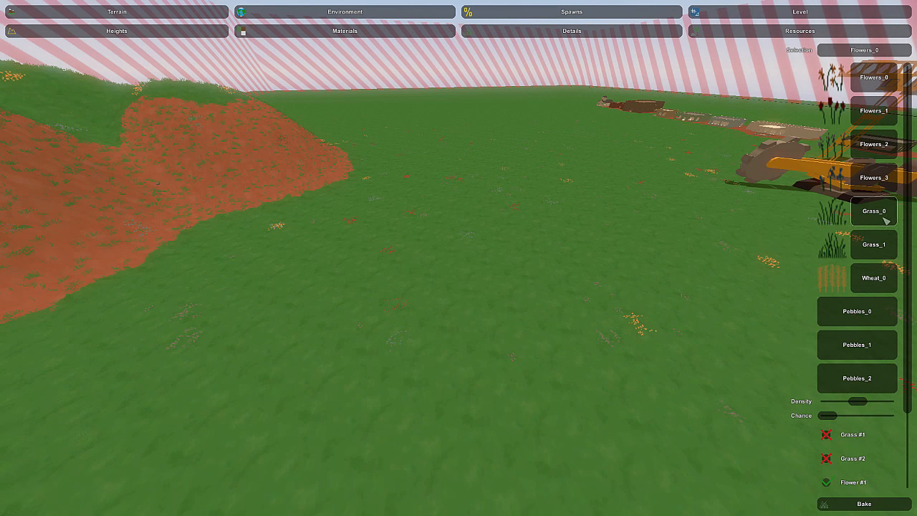
left_click(720, 33)
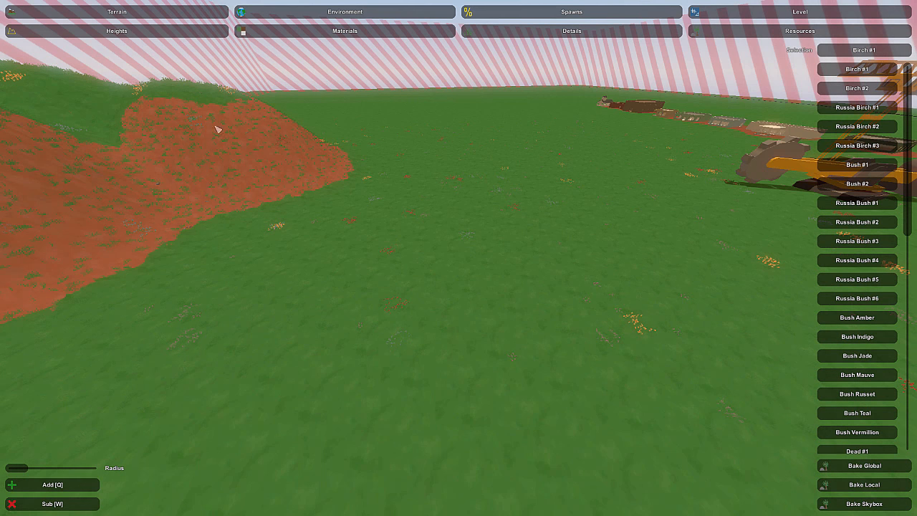
left_click(285, 33)
left_click(874, 311)
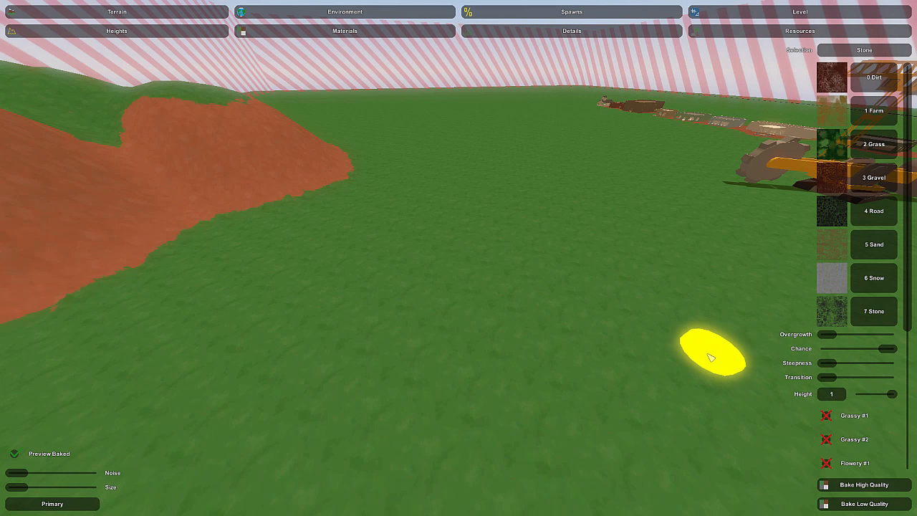
Examine the steep hillsides up close with the Stone material's settings open
right_click_drag(690, 349, 604, 262)
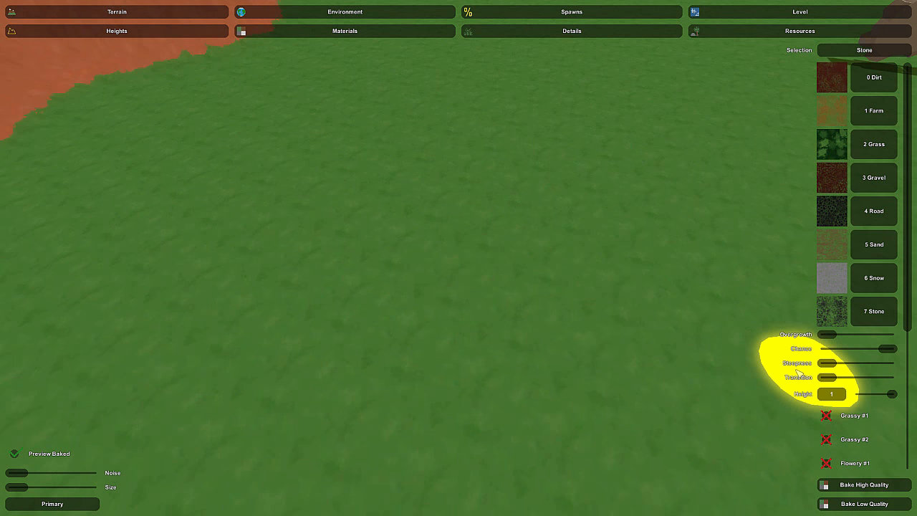
right_click_drag(694, 341, 466, 262)
key("w")
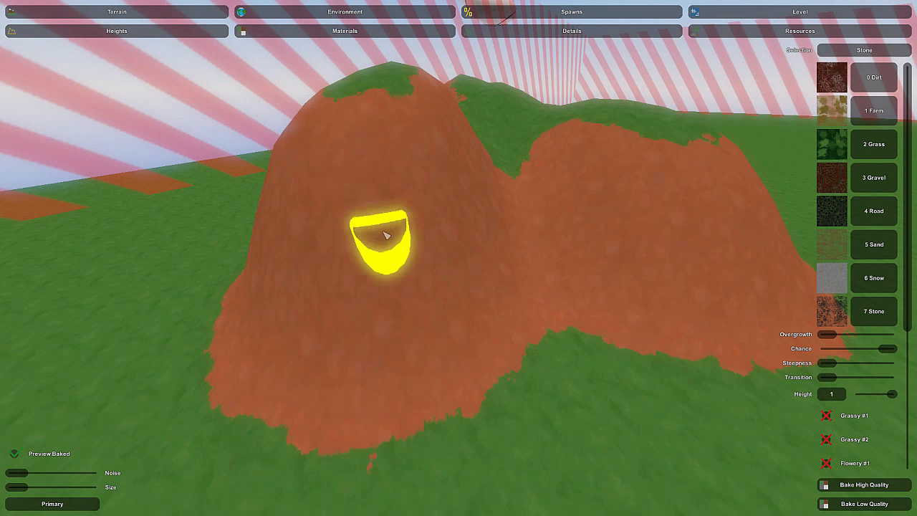
key("w")
mouse_move(386, 242)
right_mouse_down()
mouse_move(351, 272)
mouse_move(247, 269)
right_mouse_up()
key("d")
mouse_move(459, 258)
right_mouse_down()
mouse_move(430, 265)
mouse_move(462, 215)
right_mouse_up()
key("s")
key("d")
right_click_drag(455, 237, 459, 259)
Open the Grass material's settings and examine its coverage on the flat ground and the hilltops
left_click(873, 144)
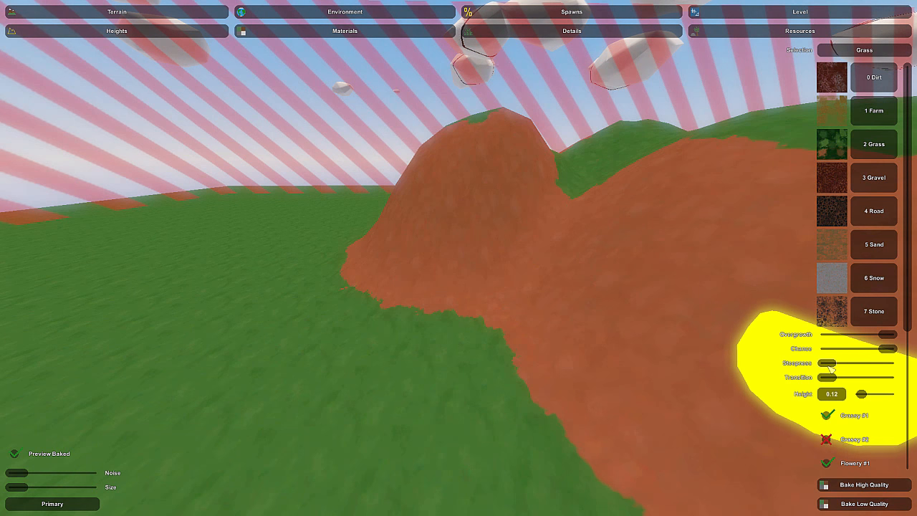
key("s")
mouse_move(698, 360)
right_mouse_down()
mouse_move(705, 380)
mouse_move(693, 403)
mouse_move(678, 399)
right_mouse_up()
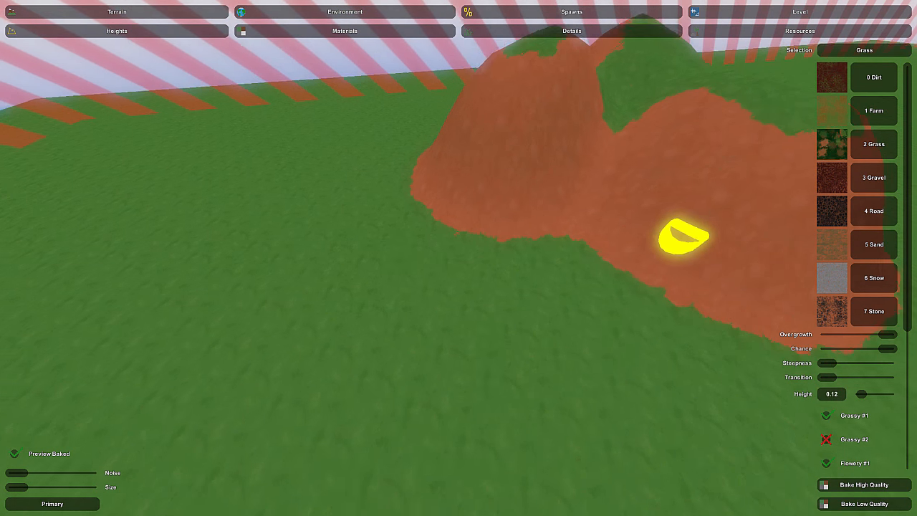
right_click_drag(459, 258, 454, 261)
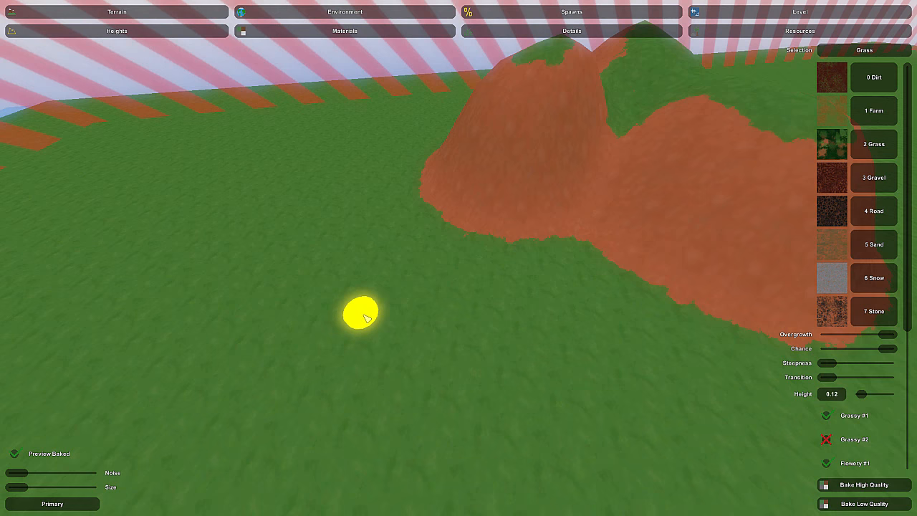
mouse_move(365, 318)
right_mouse_down()
mouse_move(370, 290)
mouse_move(383, 312)
mouse_move(380, 333)
mouse_move(390, 311)
right_mouse_up()
key("w")
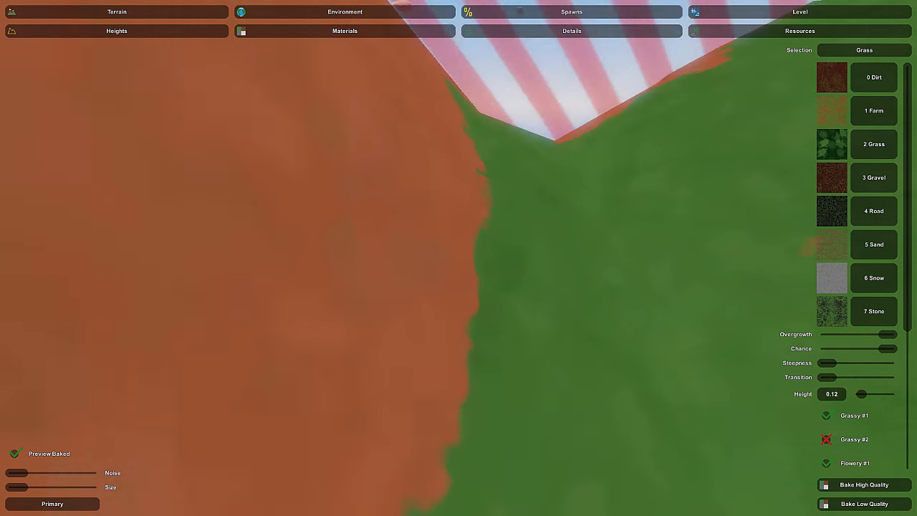
right_click_drag(458, 258, 483, 234)
mouse_move(378, 240)
right_mouse_down()
mouse_move(430, 265)
mouse_move(462, 264)
mouse_move(524, 232)
mouse_move(666, 369)
mouse_move(803, 282)
mouse_move(592, 94)
mouse_move(458, 257)
right_mouse_up()
key("s")
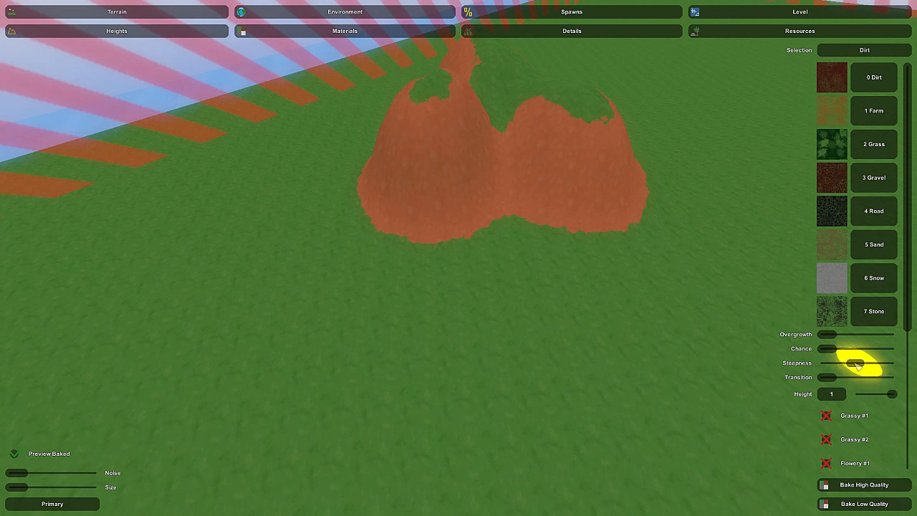
Lower the Dirt material's Steepness to its minimum
right_click_drag(701, 339, 435, 246)
key("w")
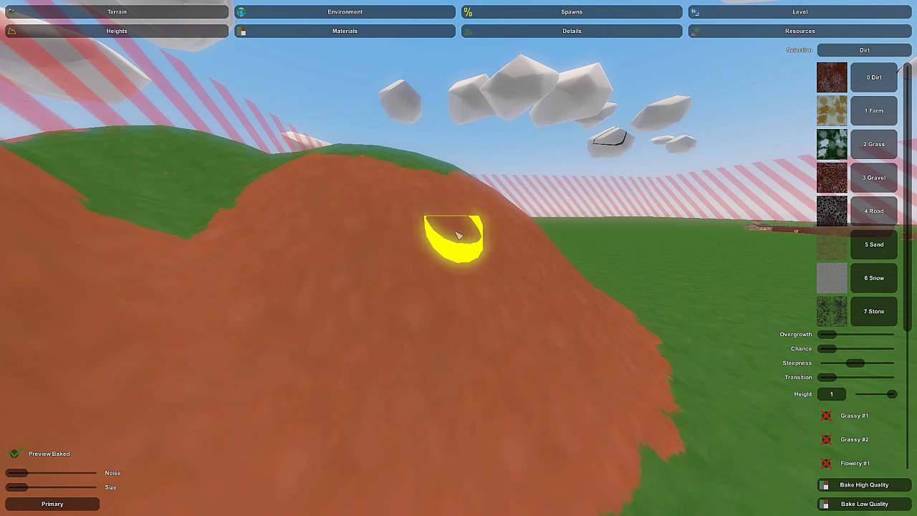
left_click_drag(856, 363, 833, 363)
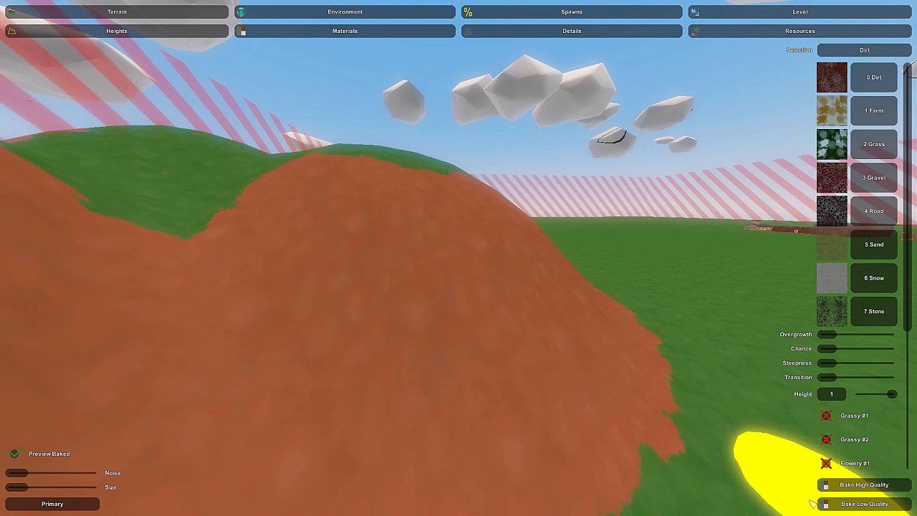
Bake the terrain in high quality with Dirt's Steepness at its minimum and inspect the hills
left_click(842, 485)
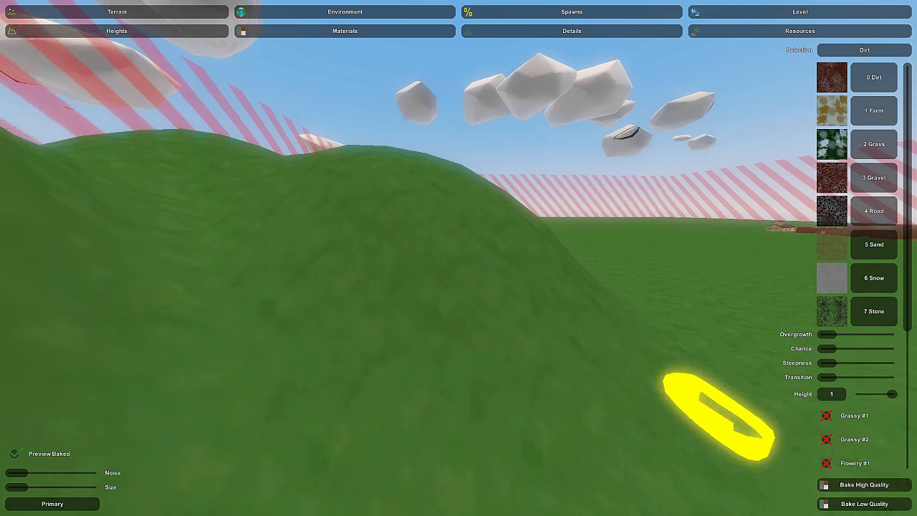
right_click_drag(716, 389, 458, 259)
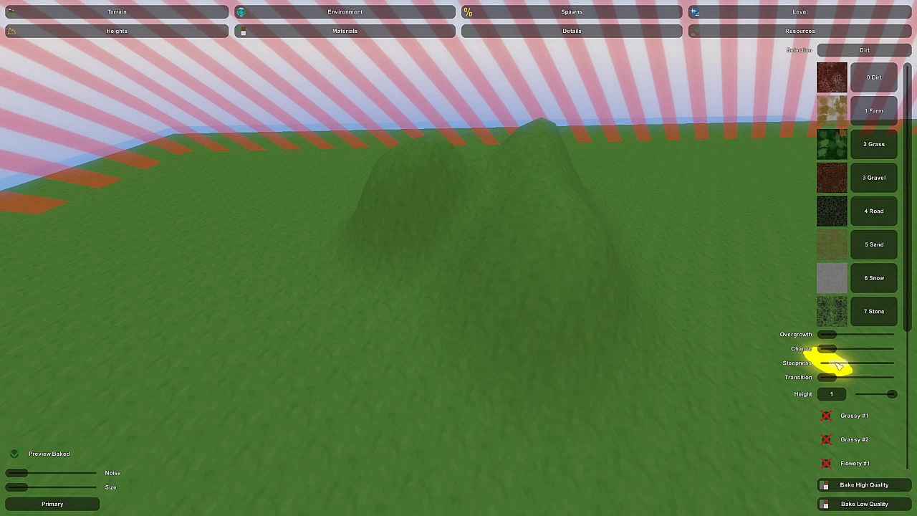
mouse_move(702, 359)
right_mouse_down()
mouse_move(647, 362)
mouse_move(459, 258)
mouse_move(717, 332)
mouse_move(458, 258)
mouse_move(461, 243)
mouse_move(502, 241)
mouse_move(458, 258)
right_mouse_up()
Raise the Dirt material's Steepness slightly above its minimum and bake the terrain in high quality
key("w")
key("a")
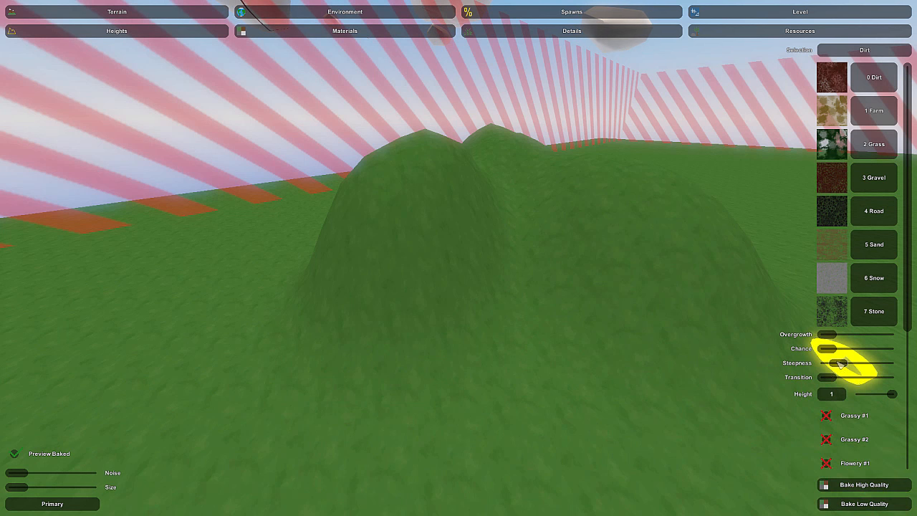
left_click(847, 486)
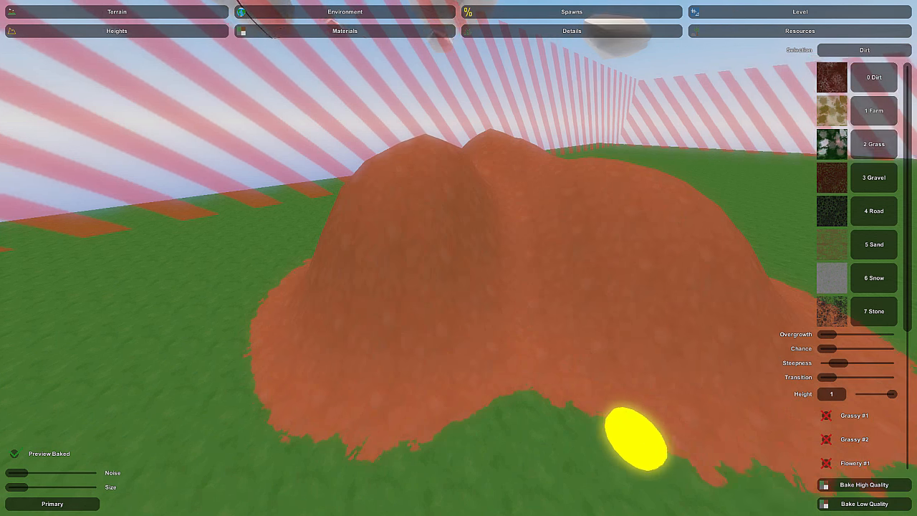
right_click_drag(637, 438, 760, 502)
right_click_drag(532, 236, 482, 237)
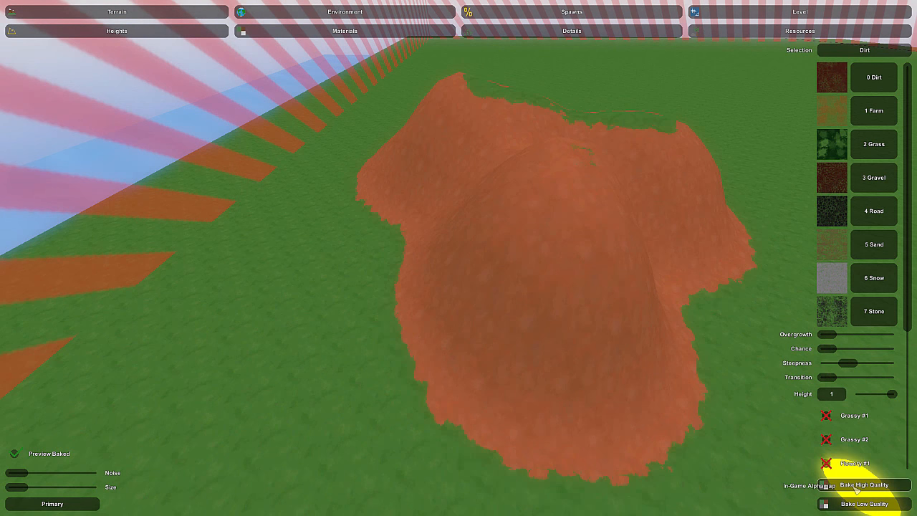
Raise the Dirt material's Steepness to about a third, bake the terrain in high quality and check the hilltops
key("w")
right_click_drag(831, 479, 462, 264)
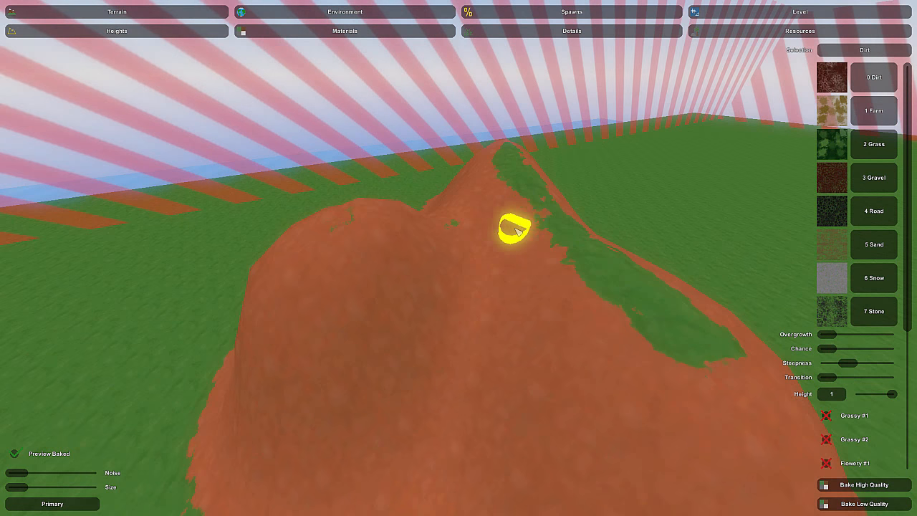
right_click_drag(514, 229, 460, 256)
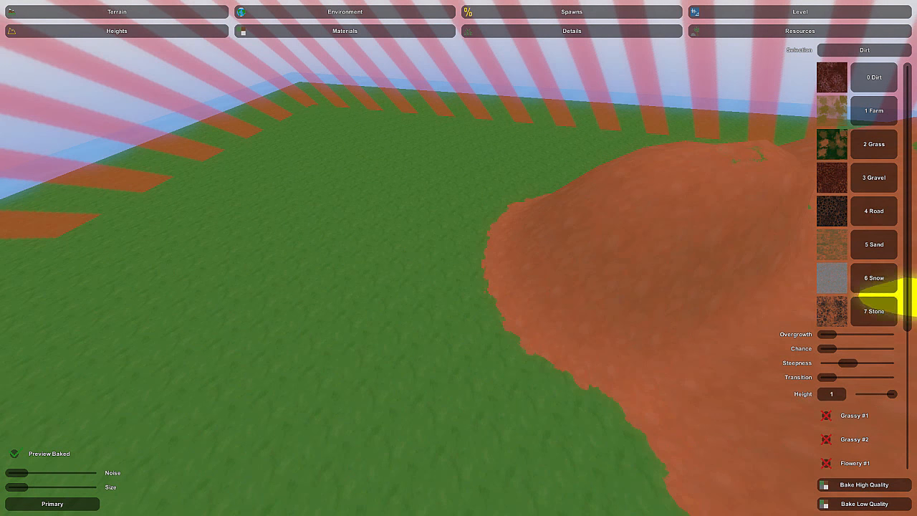
Set the Stone material's Steepness to about two thirds and bake the terrain in high quality
left_click(880, 312)
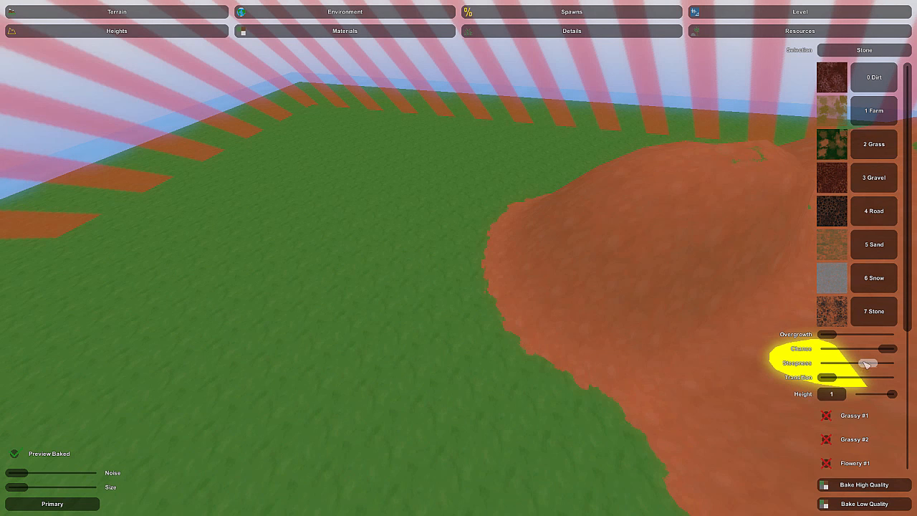
left_click(868, 486)
mouse_move(645, 398)
right_mouse_down()
mouse_move(614, 387)
mouse_move(626, 289)
mouse_move(599, 167)
mouse_move(315, 170)
mouse_move(609, 165)
mouse_move(645, 258)
mouse_move(688, 286)
mouse_move(781, 297)
mouse_move(838, 283)
right_mouse_up()
key("w")
key("a")
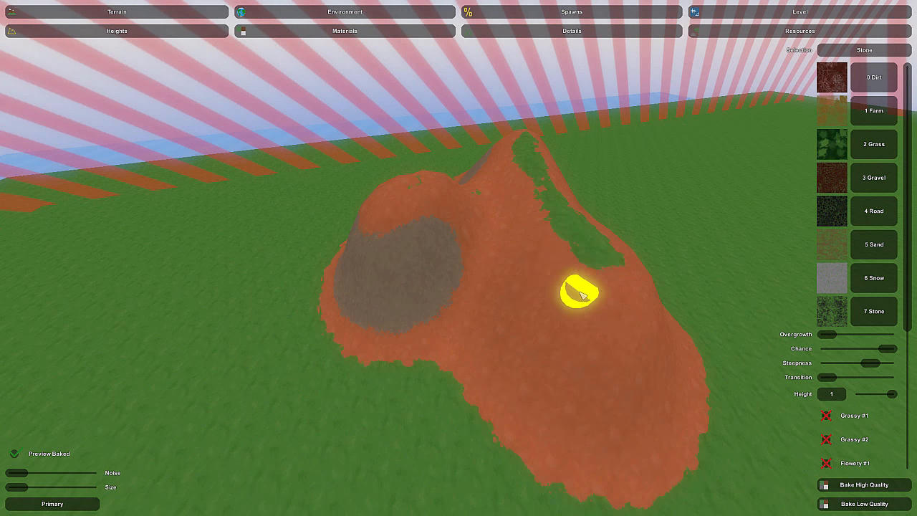
mouse_move(582, 295)
right_mouse_down()
mouse_move(609, 295)
mouse_move(659, 344)
mouse_move(510, 242)
right_mouse_up()
key("a")
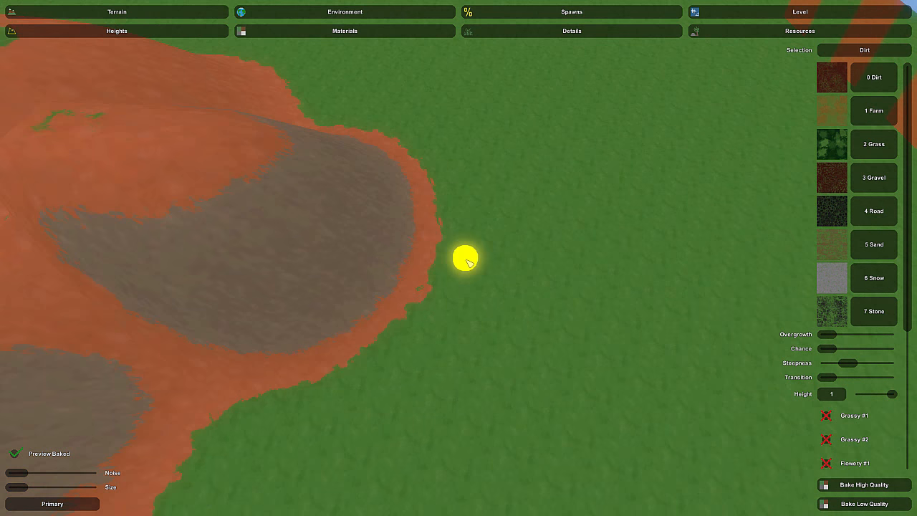
Lower the Stone material's Steepness to its minimum and bake the terrain in high quality
key("Escape")
key("Escape")
key("s")
right_click_drag(598, 291, 513, 268)
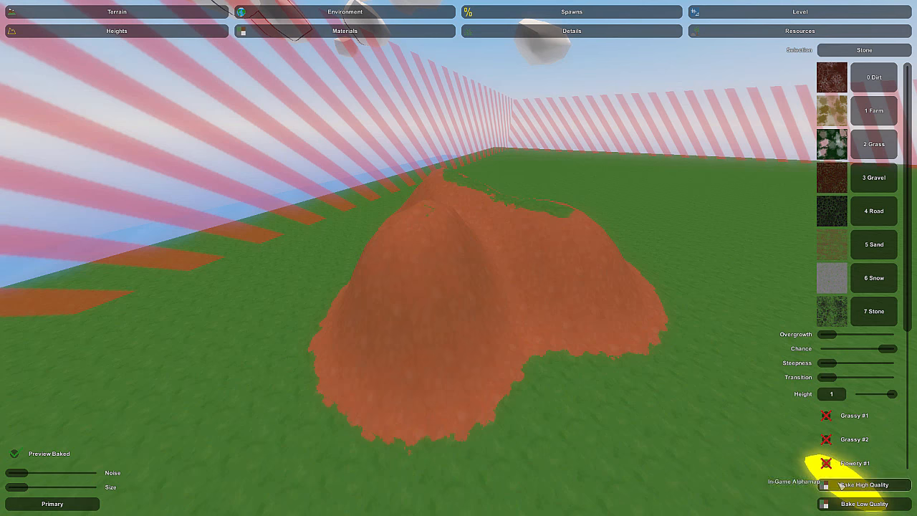
mouse_move(842, 486)
right_mouse_down()
mouse_move(688, 473)
mouse_move(458, 473)
mouse_move(540, 168)
right_mouse_up()
key("s")
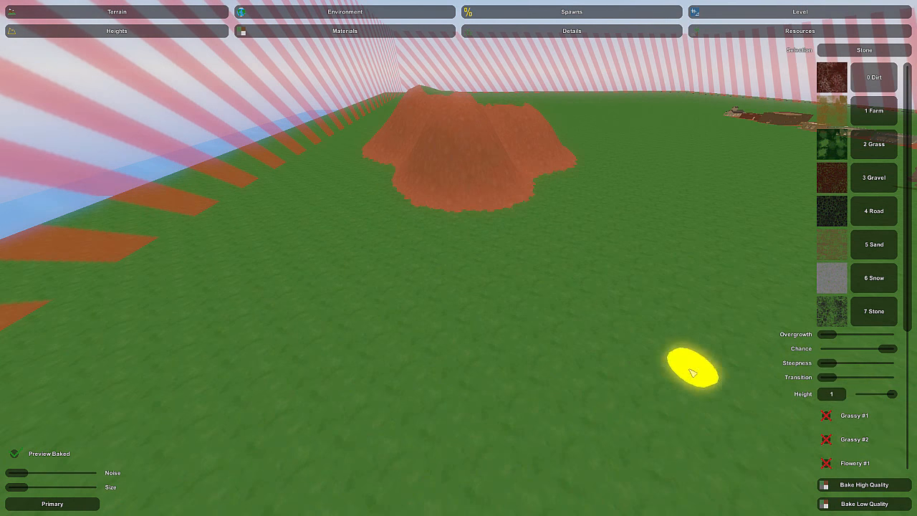
Raise the Stone material's Steepness slightly and its Transition to just below half, and inspect the baked edge at the foot of the hill
key("w")
right_click_drag(693, 368, 492, 283)
key("s")
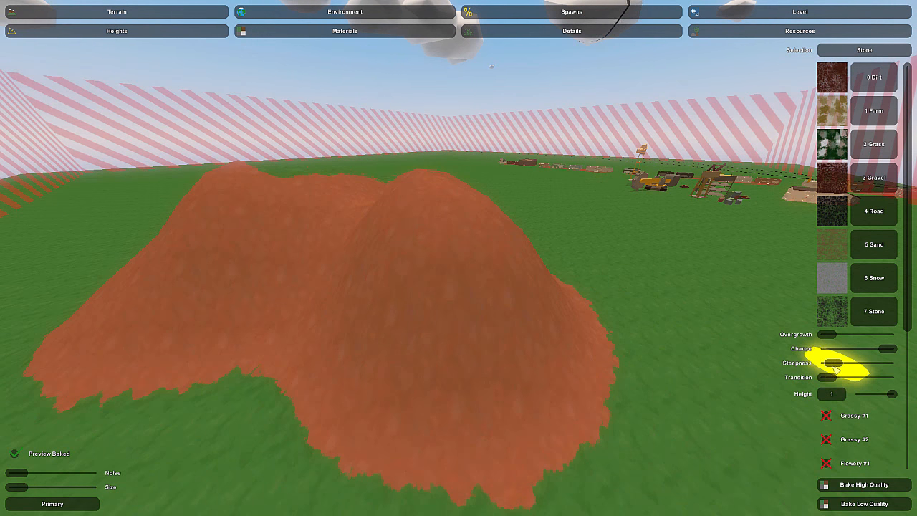
right_click_drag(665, 390, 458, 258)
key("w")
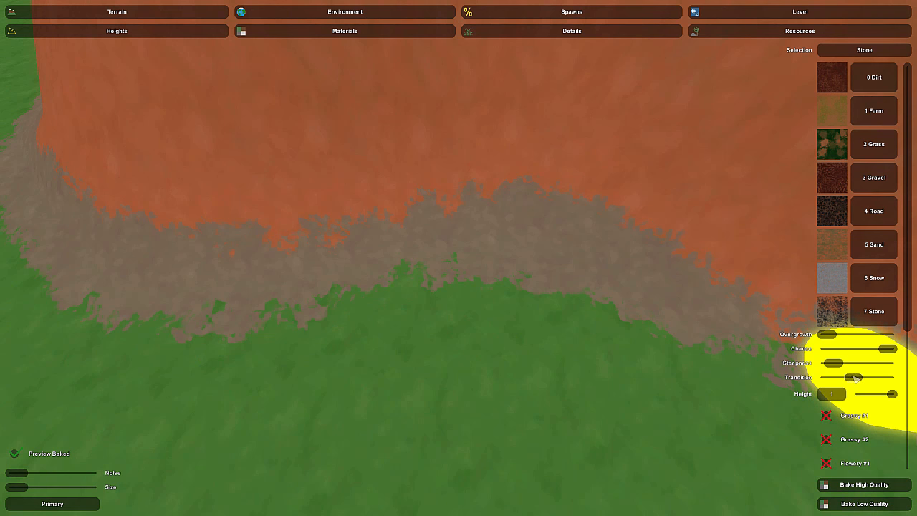
Lower the Stone material's Transition and Steepness to their minimum and bake the terrain in high quality
left_click_drag(853, 377, 828, 377)
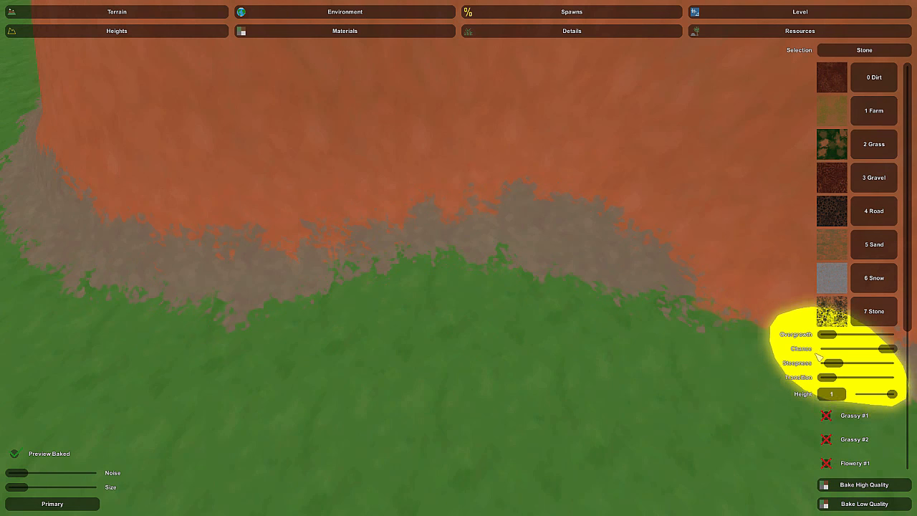
left_click_drag(834, 363, 797, 372)
key("s")
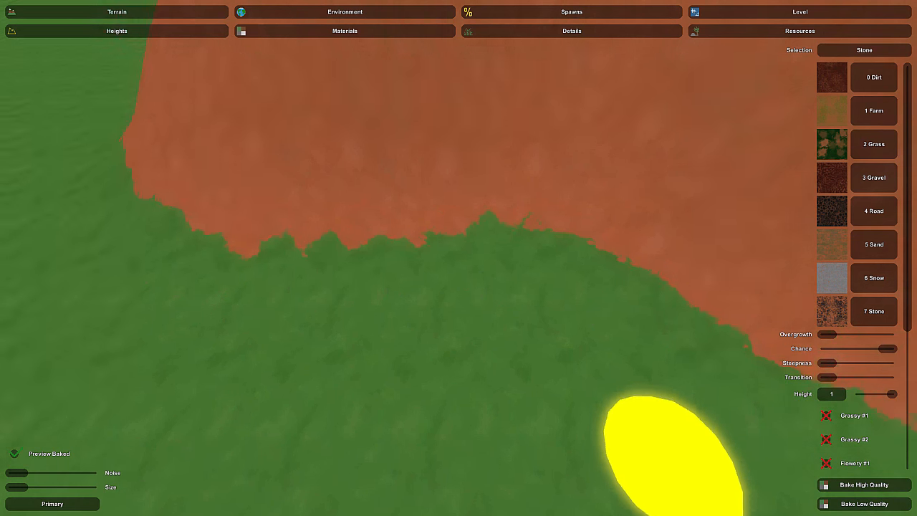
right_click_drag(672, 456, 473, 366)
key("d")
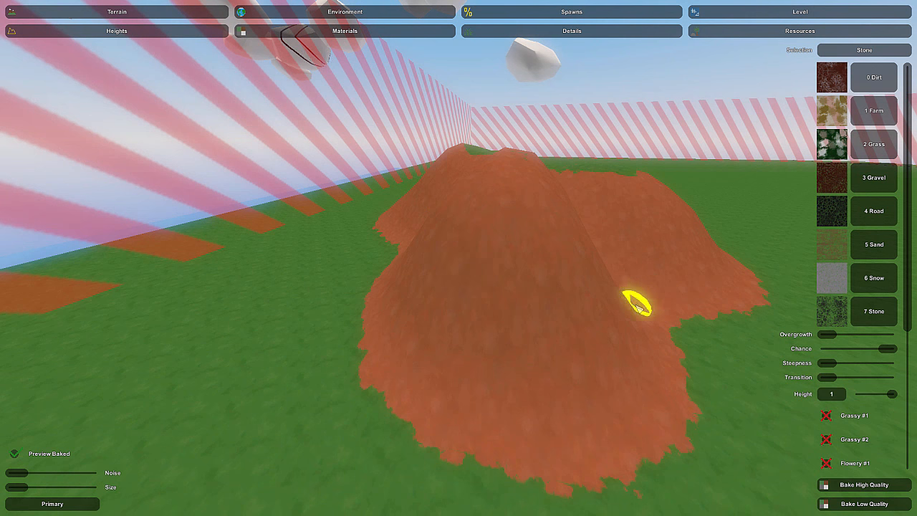
Examine the material coverage on the hills from ground level and from above
mouse_move(658, 368)
right_mouse_down()
mouse_move(640, 344)
mouse_move(692, 385)
right_mouse_up()
key("d")
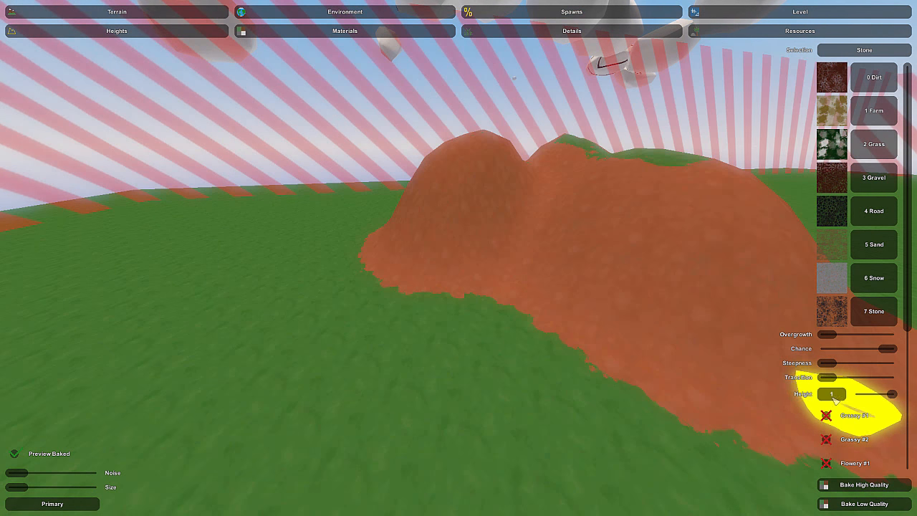
right_click_drag(669, 384, 472, 227)
key("s")
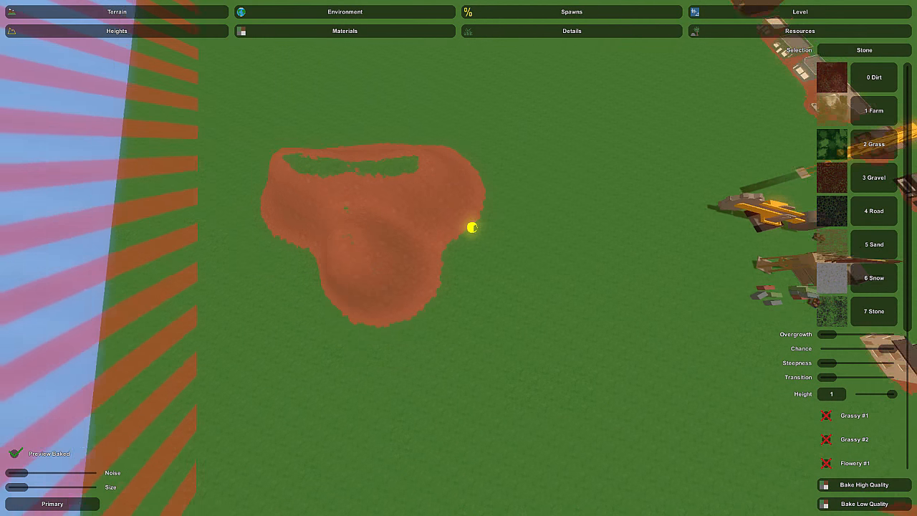
key("w")
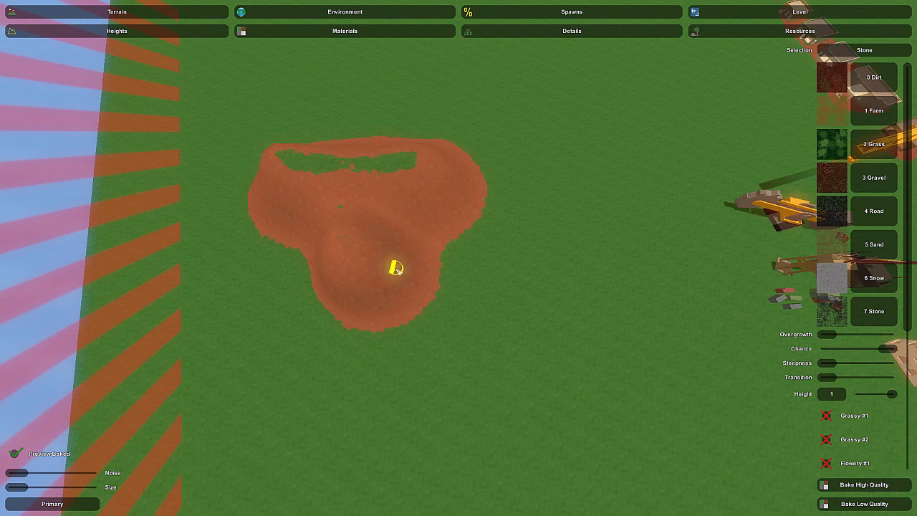
right_click_drag(399, 269, 365, 193)
key("w")
key("s")
key("w")
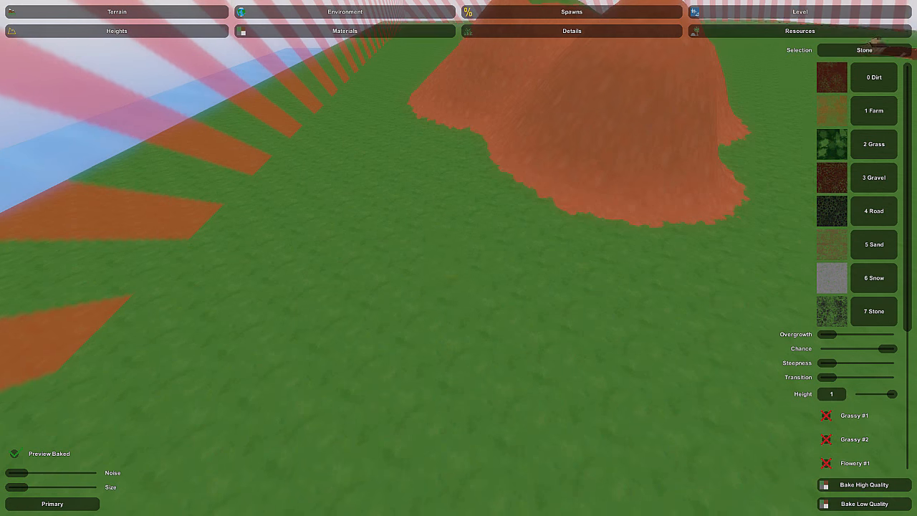
right_click_drag(458, 258, 457, 257)
Look at the terrain height tools and return to the material settings
left_click(150, 13)
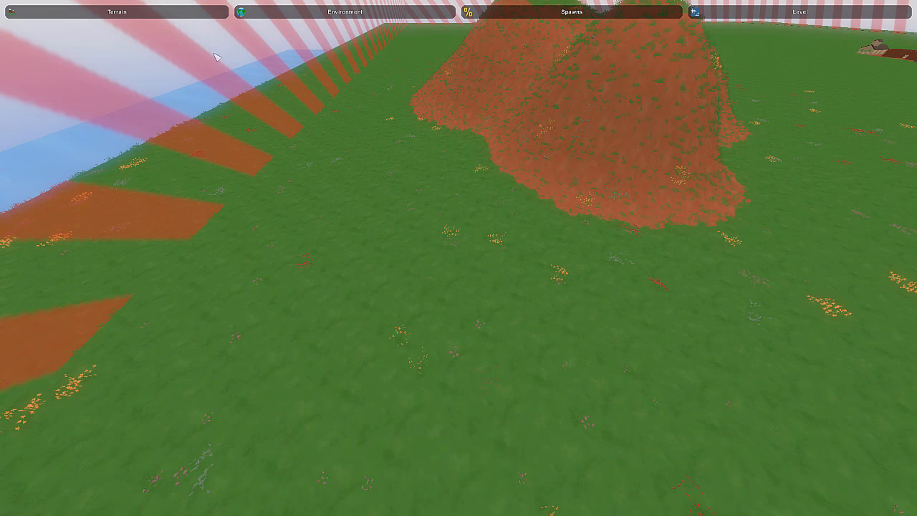
left_click(173, 13)
left_click(162, 30)
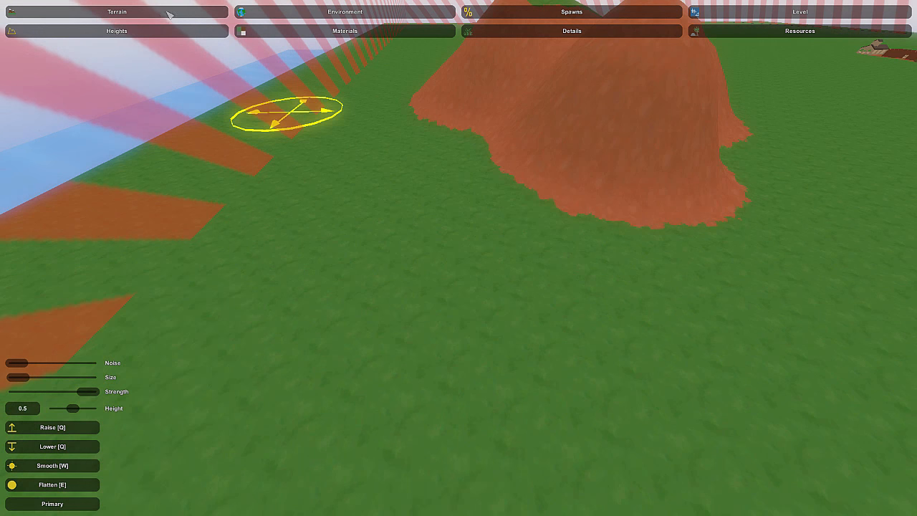
left_click(326, 32)
Set the Stone material's Height to 0.54, bake the terrain in high quality and check the hilltops
left_click(872, 310)
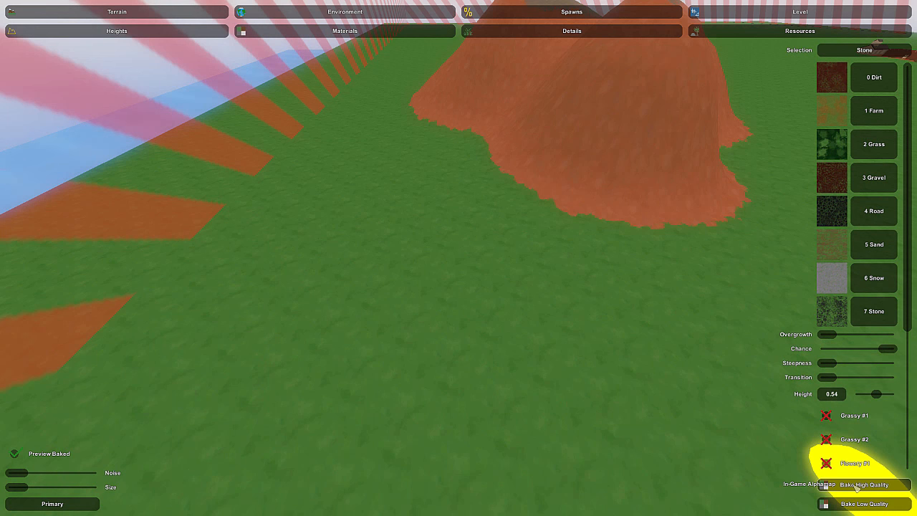
right_click_drag(773, 459, 881, 383)
key("w")
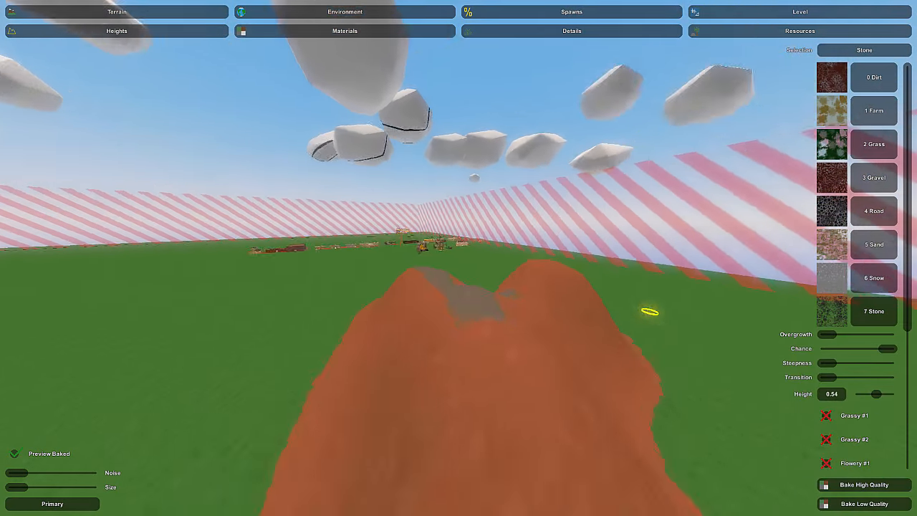
key("w")
mouse_move(459, 258)
right_mouse_down()
mouse_move(494, 287)
mouse_move(637, 251)
mouse_move(774, 251)
mouse_move(802, 323)
right_mouse_up()
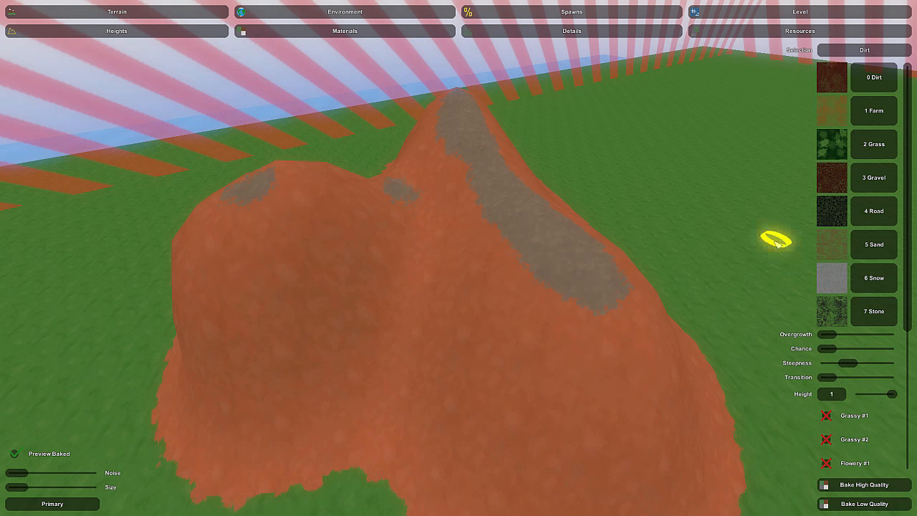
Lower the Dirt material's Steepness to its minimum and bake the terrain in high quality
left_click_drag(846, 367, 821, 366)
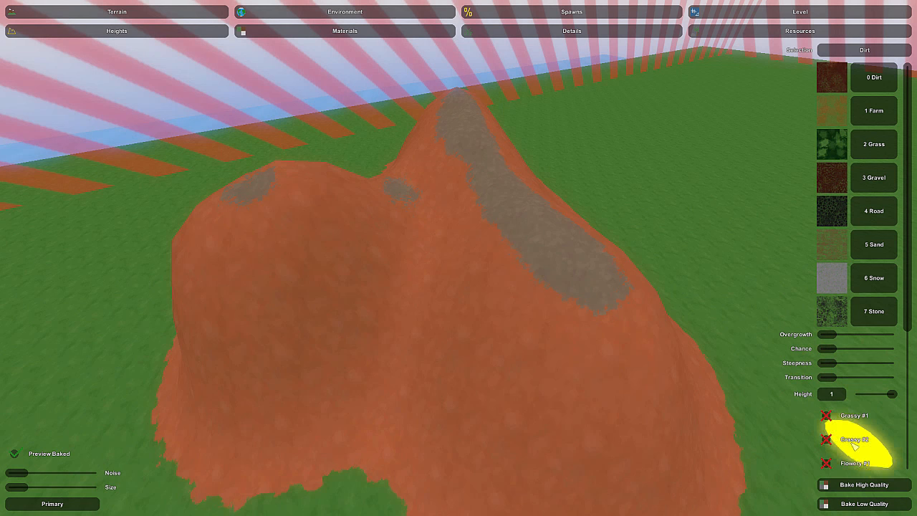
left_click(862, 485)
mouse_move(862, 490)
right_mouse_down()
mouse_move(616, 472)
mouse_move(688, 422)
mouse_move(759, 390)
mouse_move(667, 383)
mouse_move(462, 262)
right_mouse_up()
key("w")
key("d")
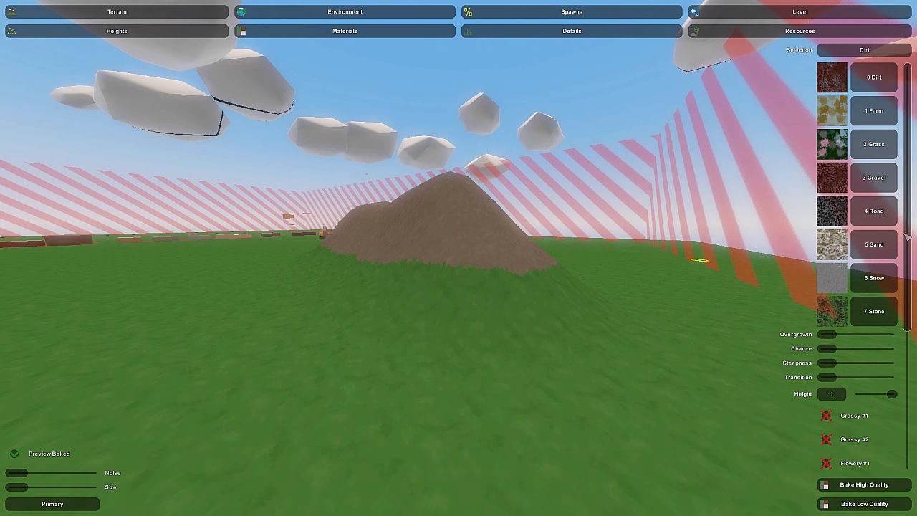
Lower the Stone material's Height to about 0.49 and bake the terrain in high quality
left_click(877, 317)
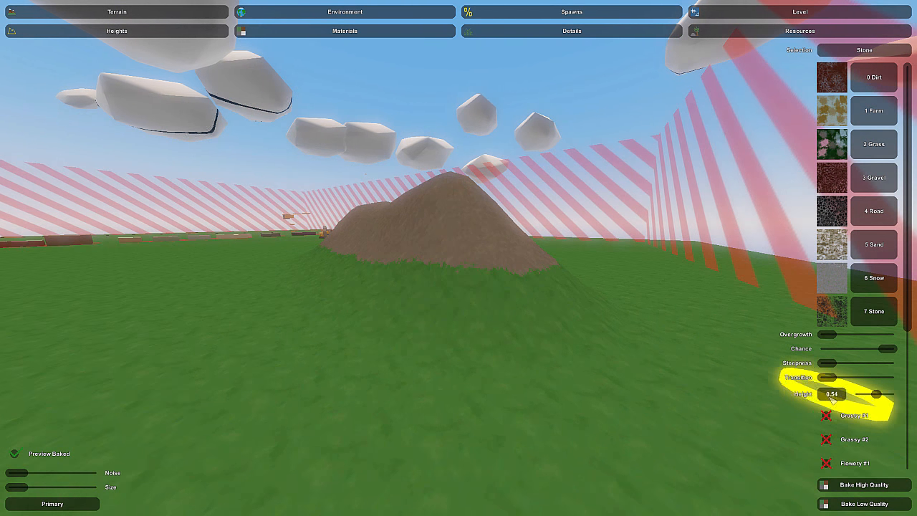
right_click_drag(538, 284, 551, 215)
key("a")
right_click_drag(458, 258, 458, 264)
key("w")
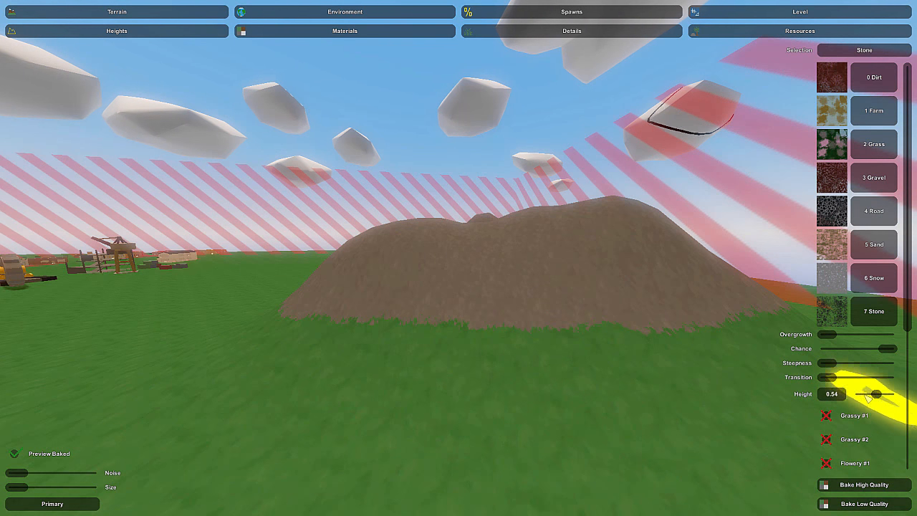
left_click(859, 485)
right_click_drag(658, 380, 459, 258)
key("w")
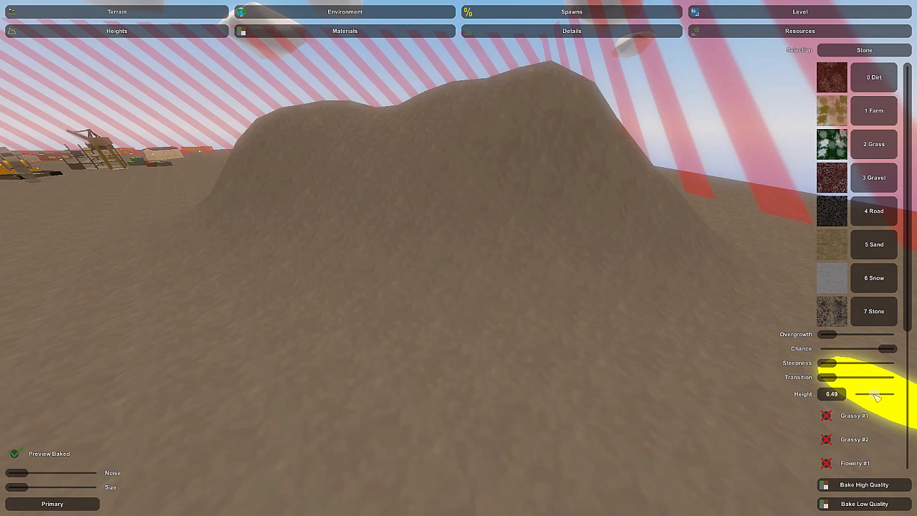
Raise the Stone material's Height to 0.57 and bake the terrain in high quality
left_click(835, 484)
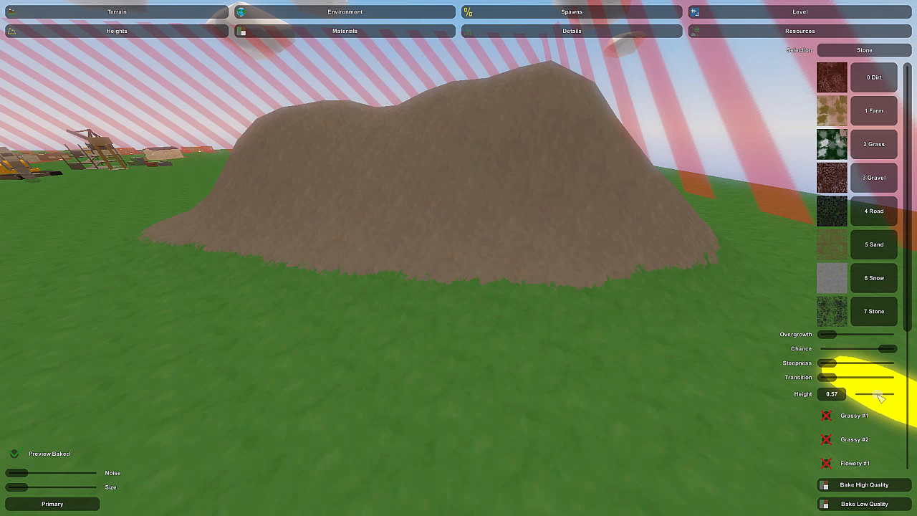
left_click(862, 485)
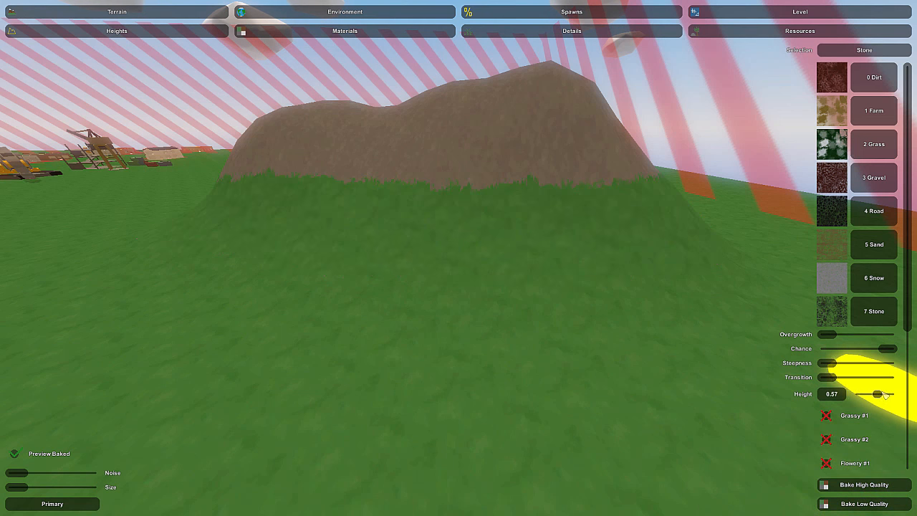
Raise the Stone material's Height to 1, set the Snow material's Height to 0.56 and bake the terrain in high quality
left_click_drag(883, 394, 883, 394)
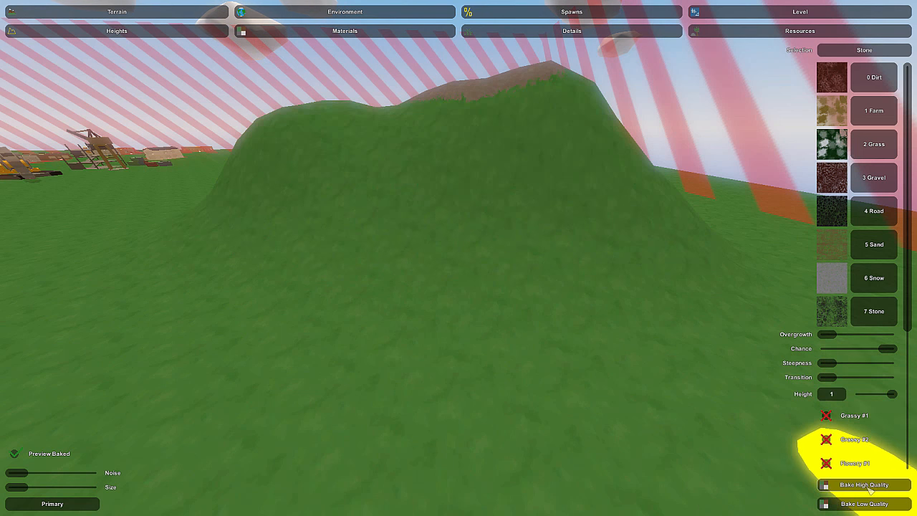
left_click(869, 281)
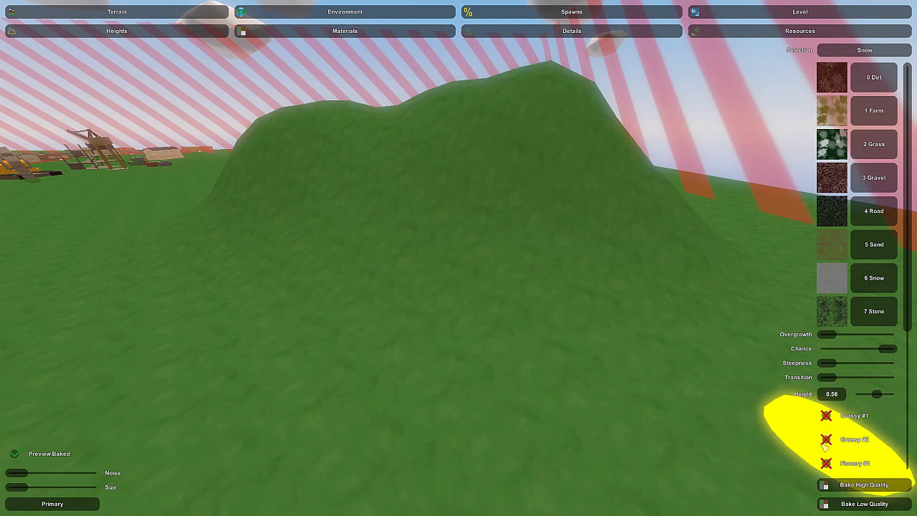
left_click(859, 485)
Examine the baked hills from above and up close, checking where the Snow material begins on the slopes
right_click_drag(767, 438, 688, 423)
right_click_drag(896, 513, 888, 419)
key("w")
key("w")
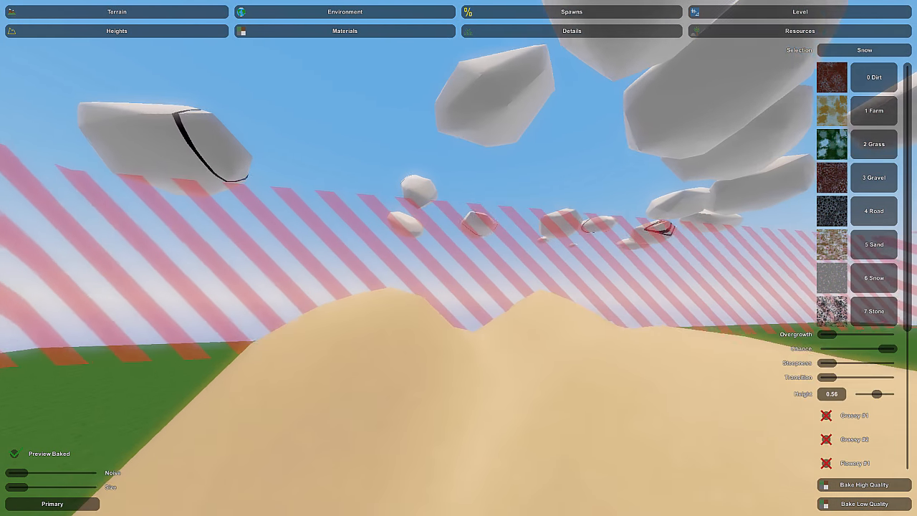
mouse_move(458, 258)
right_mouse_down()
mouse_move(531, 259)
mouse_move(746, 315)
mouse_move(416, 308)
mouse_move(272, 322)
mouse_move(459, 309)
mouse_move(455, 237)
right_mouse_up()
key("w")
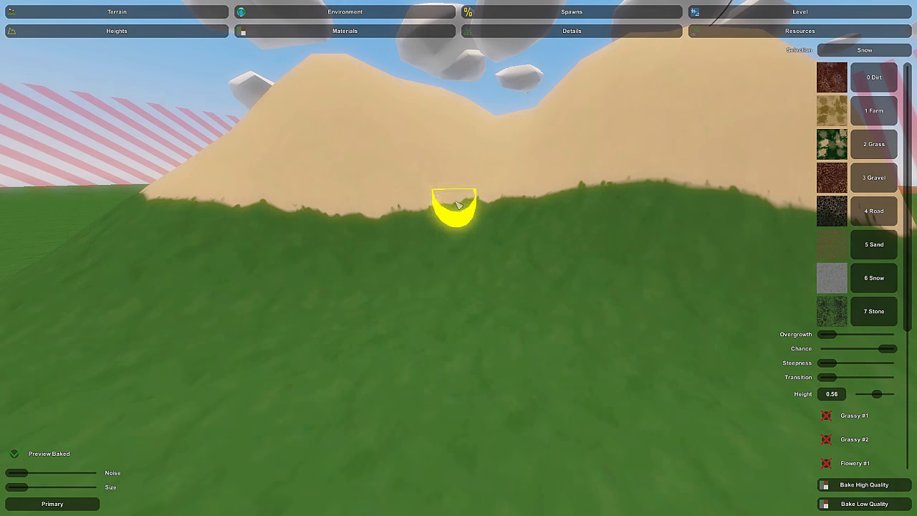
mouse_move(421, 273)
right_mouse_down()
mouse_move(344, 244)
mouse_move(143, 215)
mouse_move(14, 179)
right_mouse_up()
key("w")
right_click_drag(458, 258, 699, 376)
key("s")
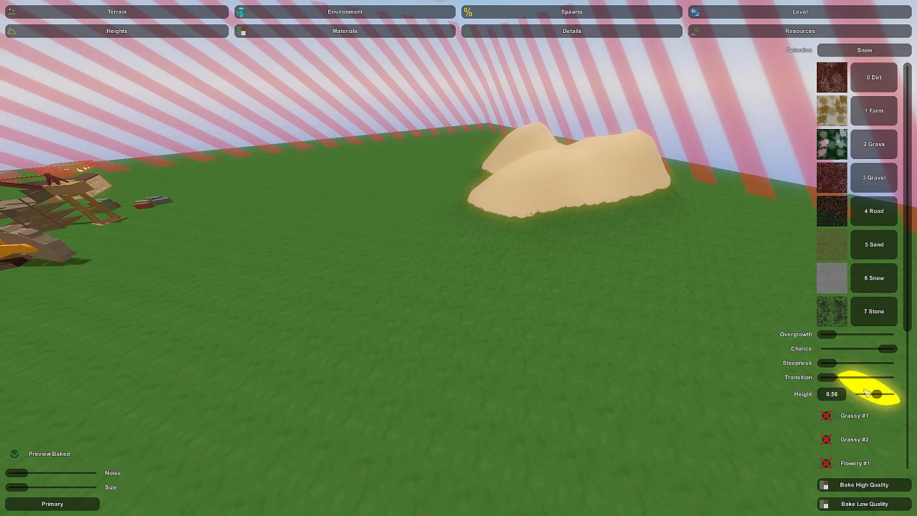
Set the Snow material's Height back to 1, with the terrain baked in high quality, and move in on the hills
left_click(863, 485)
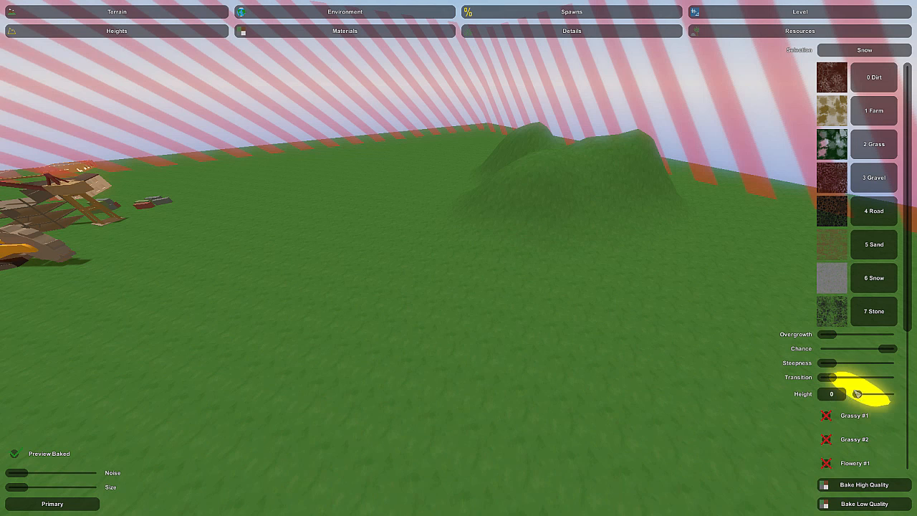
left_click_drag(890, 396, 896, 396)
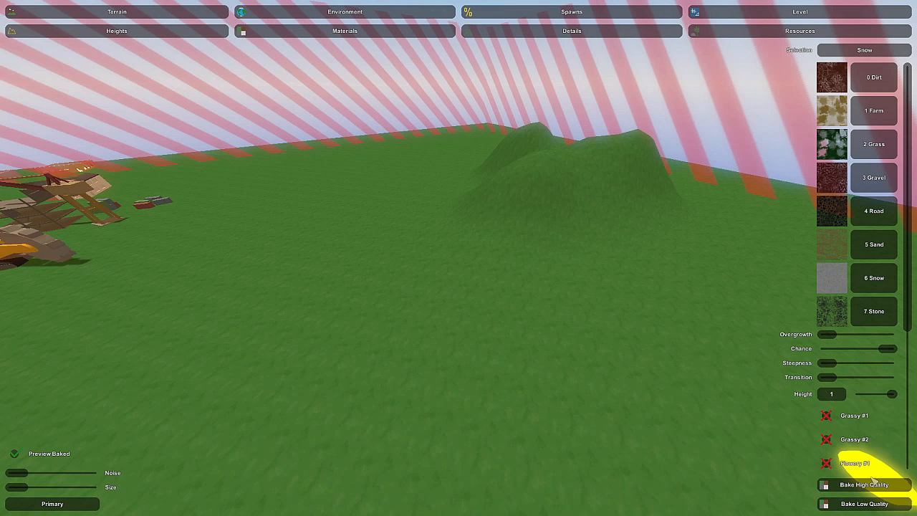
key("w")
right_click_drag(592, 287, 457, 257)
key("w")
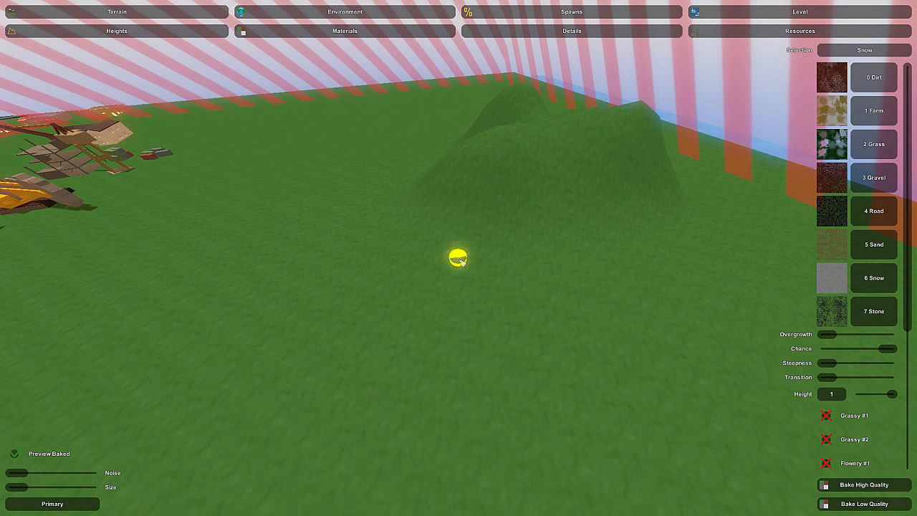
Turn off Manually Painted, Ignore Steepness, Ignore Height and Ignore Footprint for the Snow material
scroll(895, 405, "down", 5)
scroll(895, 383, "down", 3)
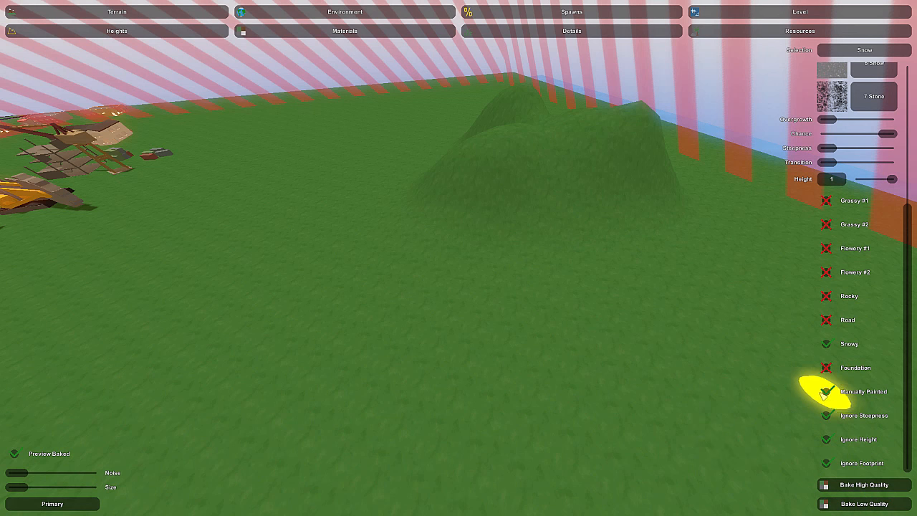
left_click(825, 392)
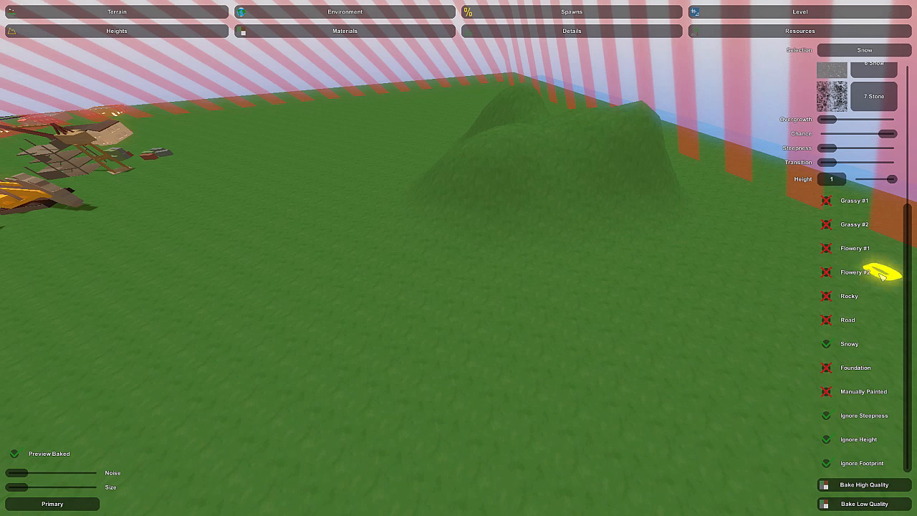
left_click(827, 416)
left_click(827, 439)
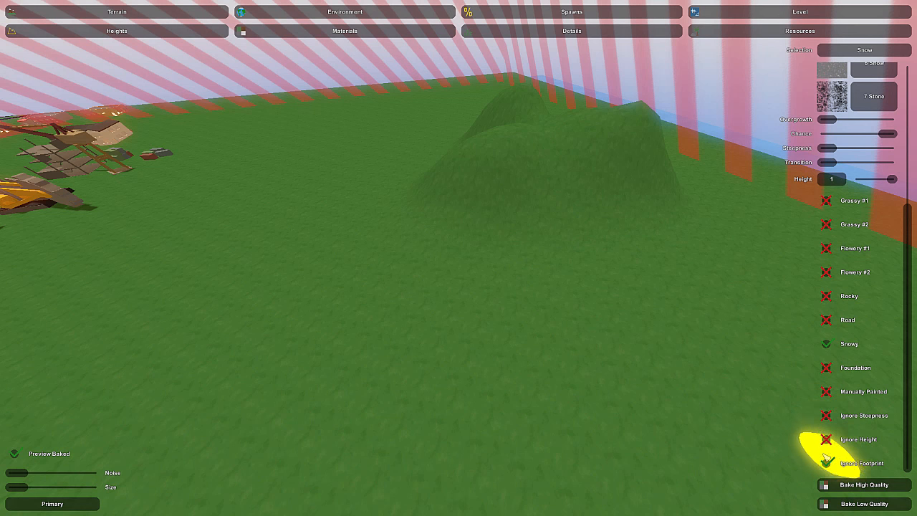
left_click(826, 463)
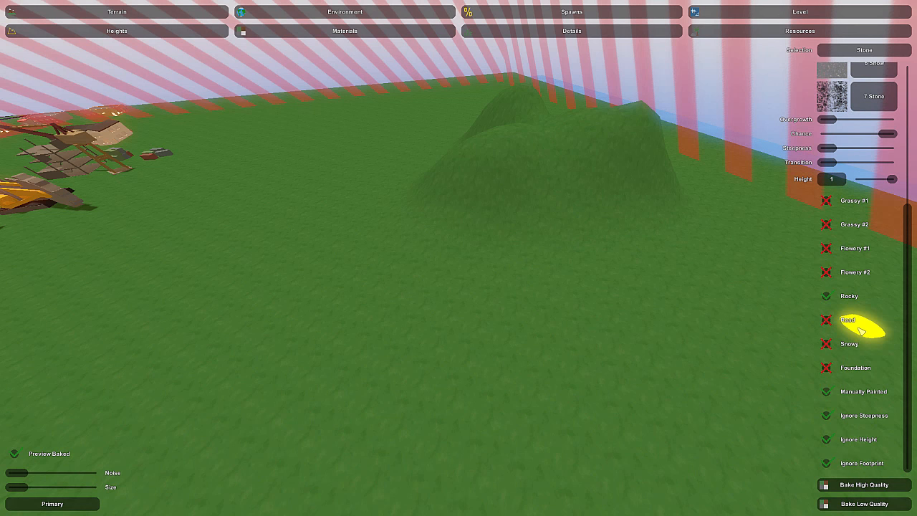
Turn off Manually Painted, Ignore Steepness, Ignore Height and Ignore Footprint for the Stone material
left_click(825, 392)
left_click(826, 415)
left_click(826, 439)
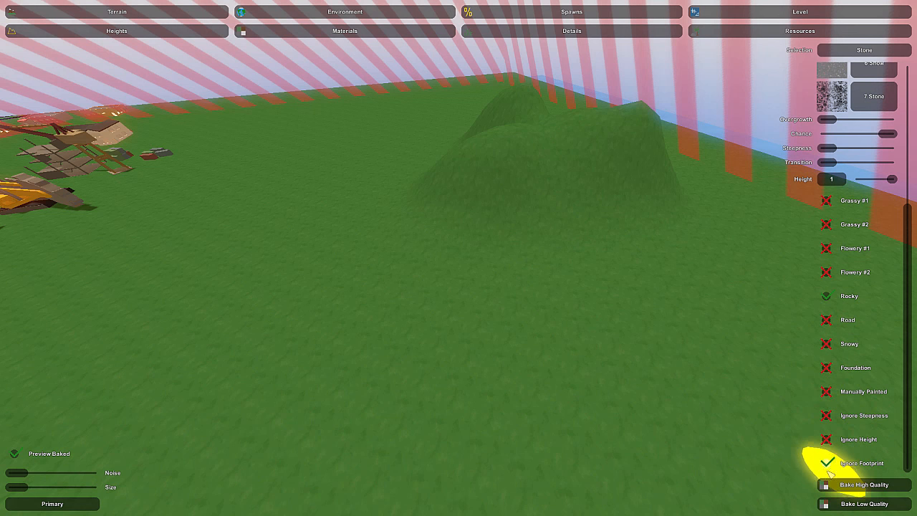
left_click(828, 464)
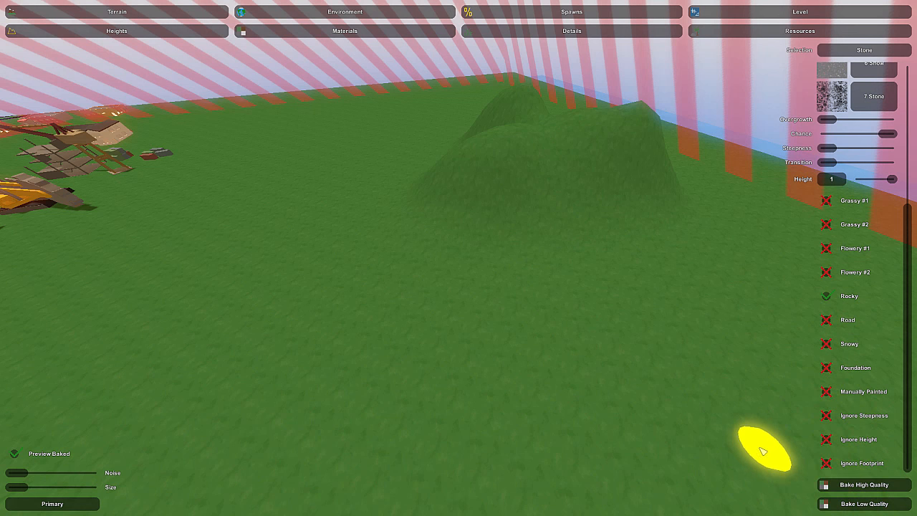
scroll(864, 291, "up", 3)
scroll(844, 377, "down", 3)
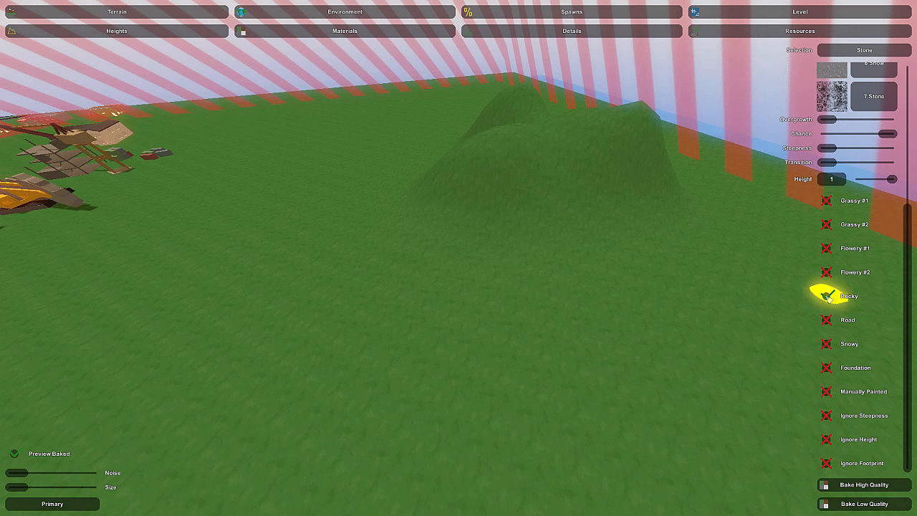
Set the Stone material's Height to 0.49 and bake the terrain in high quality
key("w")
right_click_drag(810, 308, 768, 295)
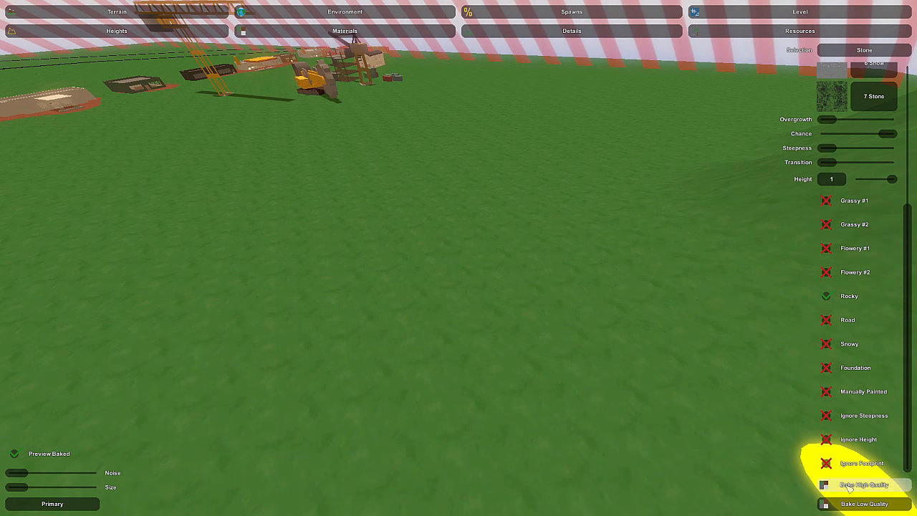
right_click_drag(677, 276, 710, 254)
right_click_drag(459, 250, 458, 258)
key("w")
scroll(899, 251, "up", 1)
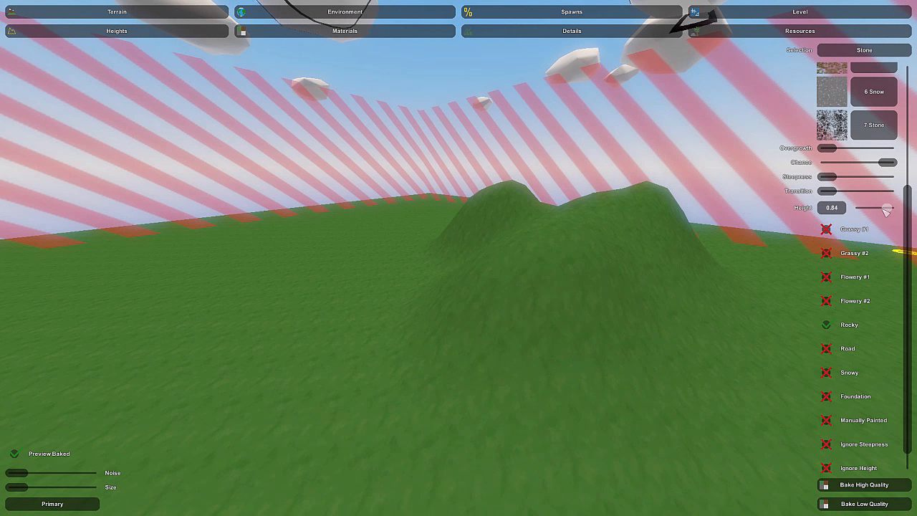
left_click_drag(873, 212, 872, 214)
left_click(865, 487)
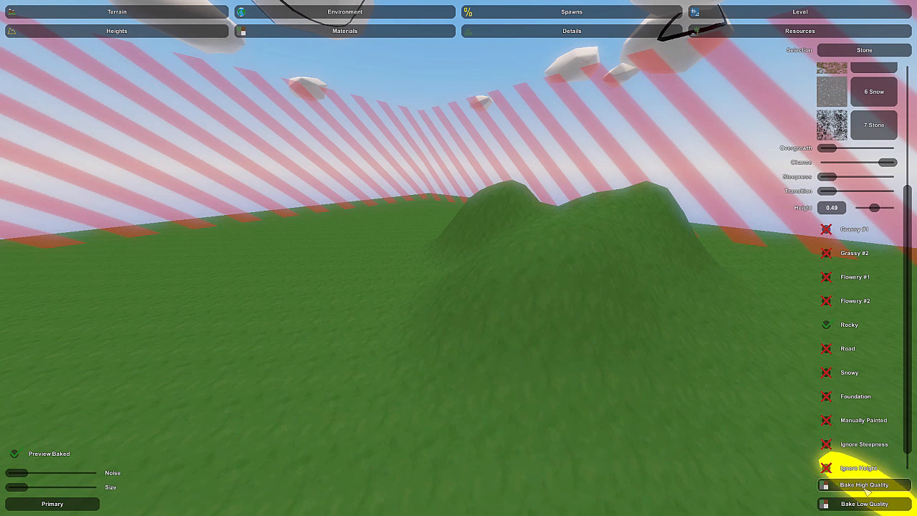
key("w")
right_click_drag(701, 482, 459, 258)
scroll(907, 286, "down", 1)
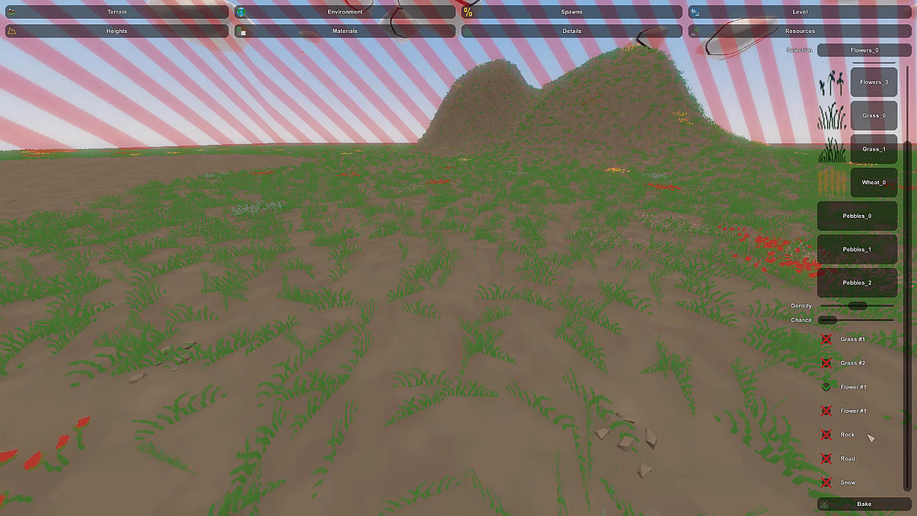
Check that all detail options of the Stone material are off and bake the terrain details again
left_click(422, 32)
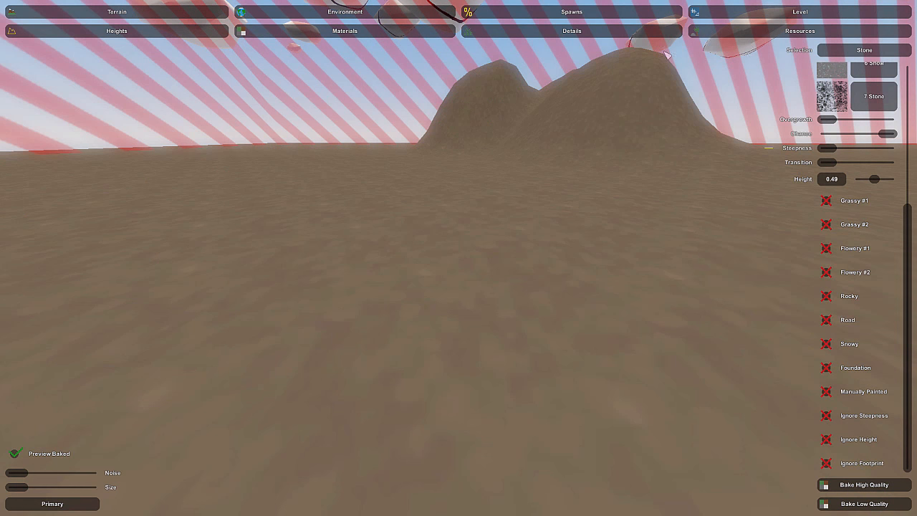
left_click(648, 33)
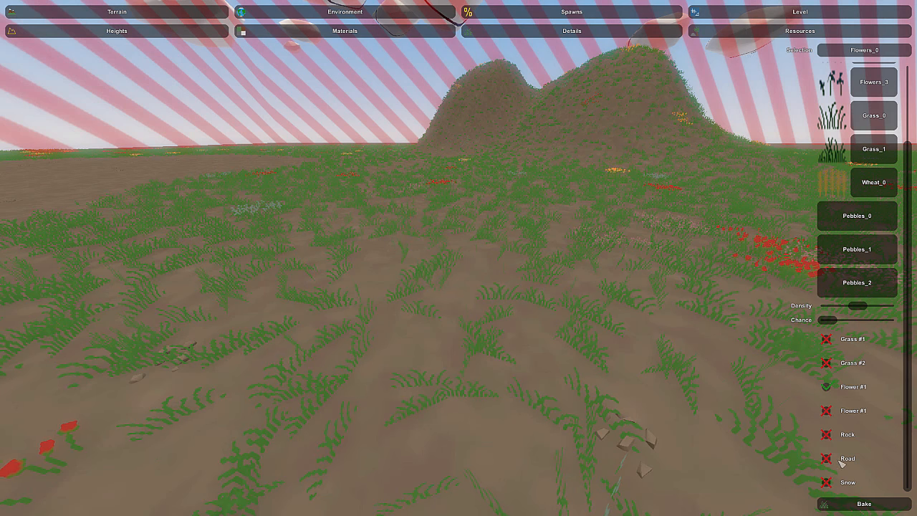
left_click(865, 504)
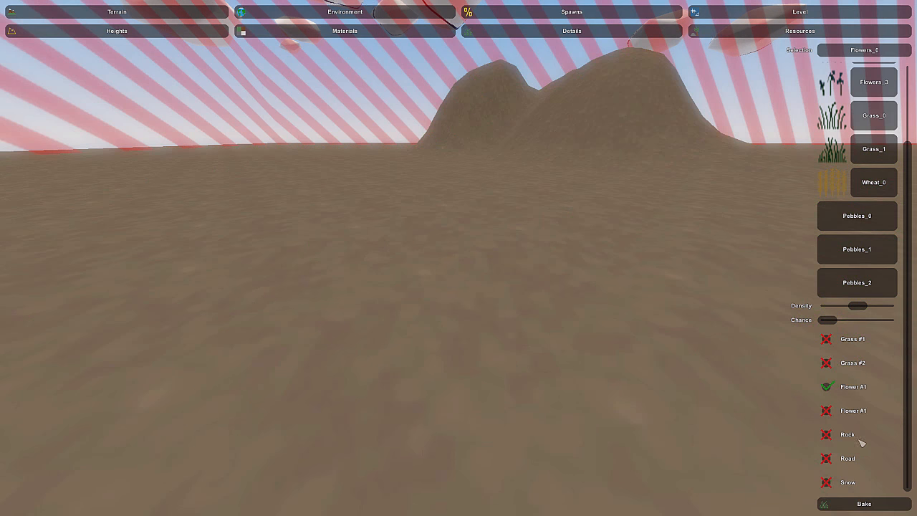
Turn on Road for both the Stone material and the Wheat_0 detail, and raise Wheat_0's Density to about 65%
left_click(373, 33)
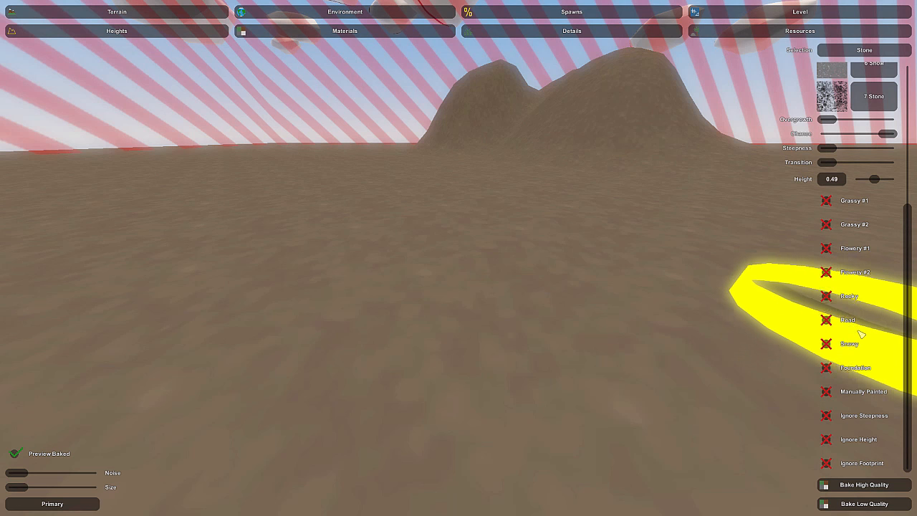
left_click(827, 320)
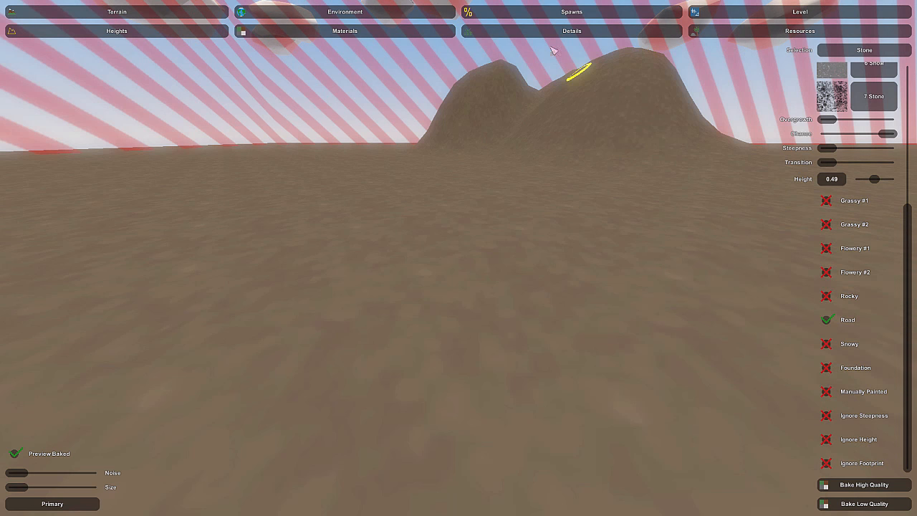
left_click(571, 31)
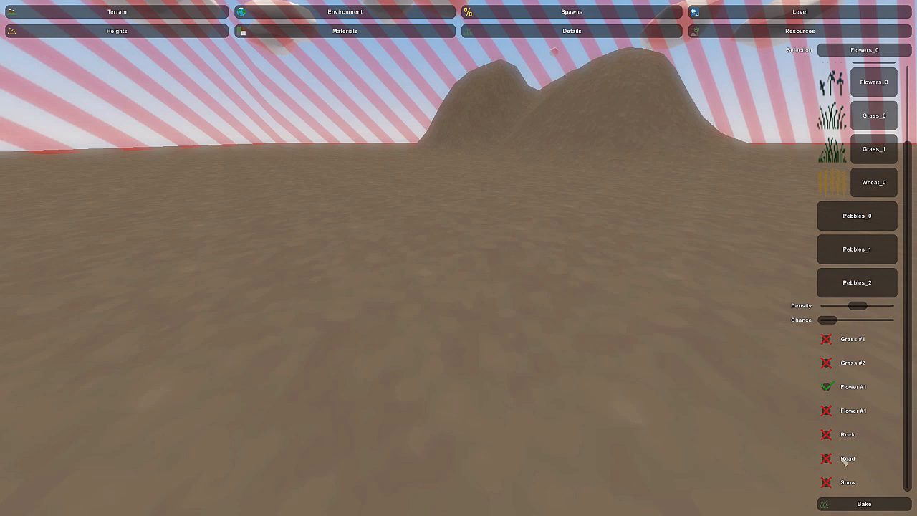
scroll(878, 337, "up", 3)
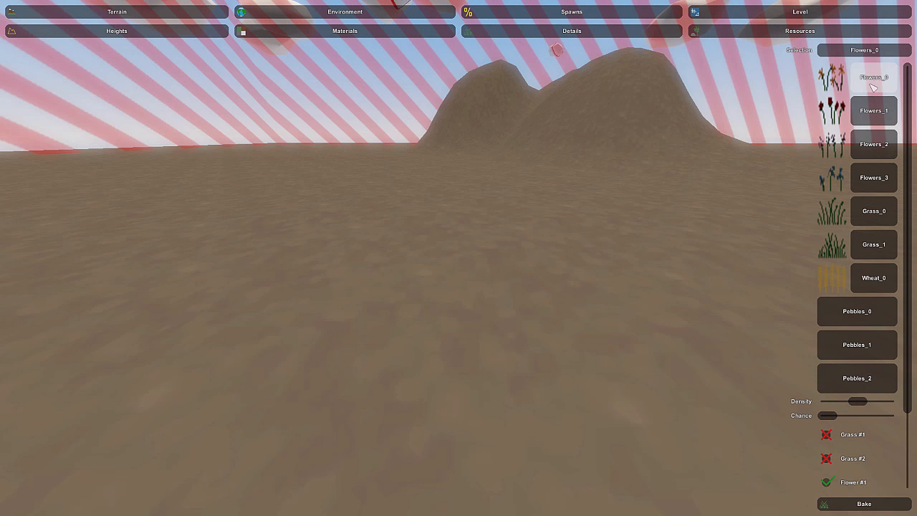
scroll(874, 86, "down", 3)
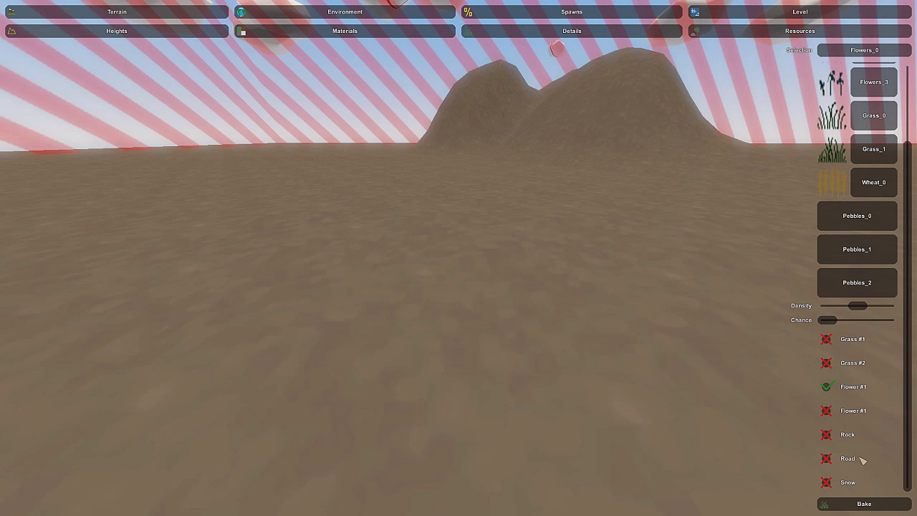
scroll(887, 425, "up", 3)
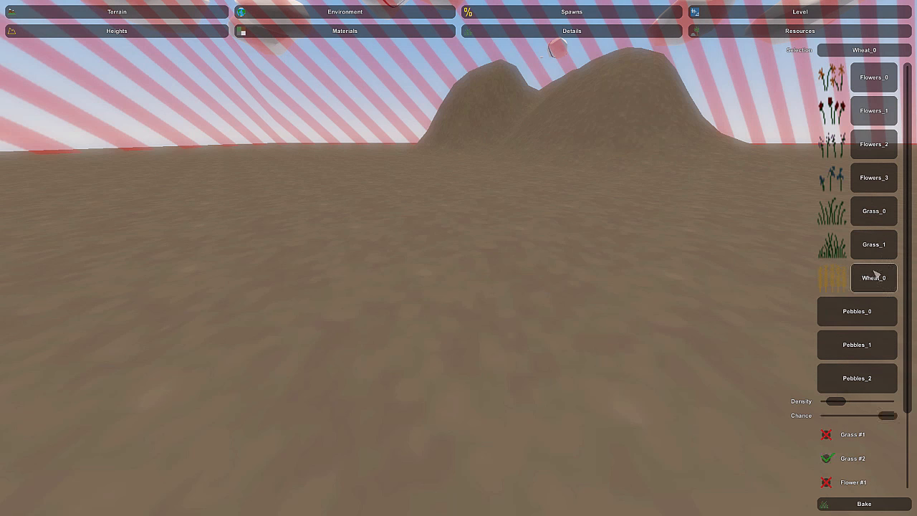
scroll(876, 273, "down", 3)
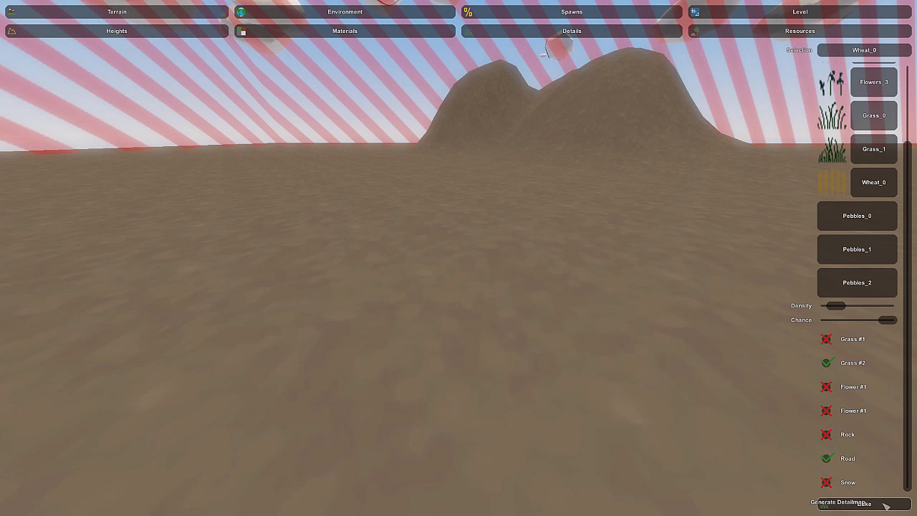
scroll(888, 379, "up", 3)
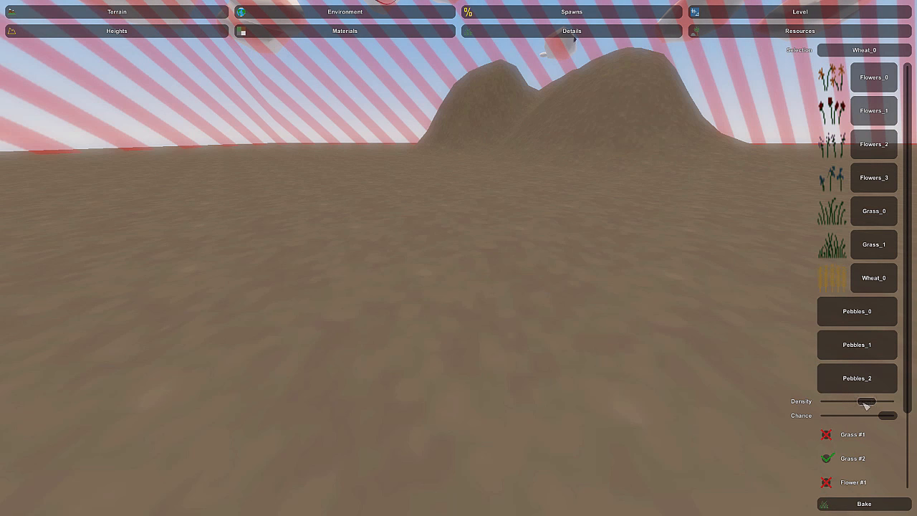
Turn on Rock for the Flowers_0 detail and raise its Chance to about 60%
left_click(889, 86)
scroll(856, 287, "down", 3)
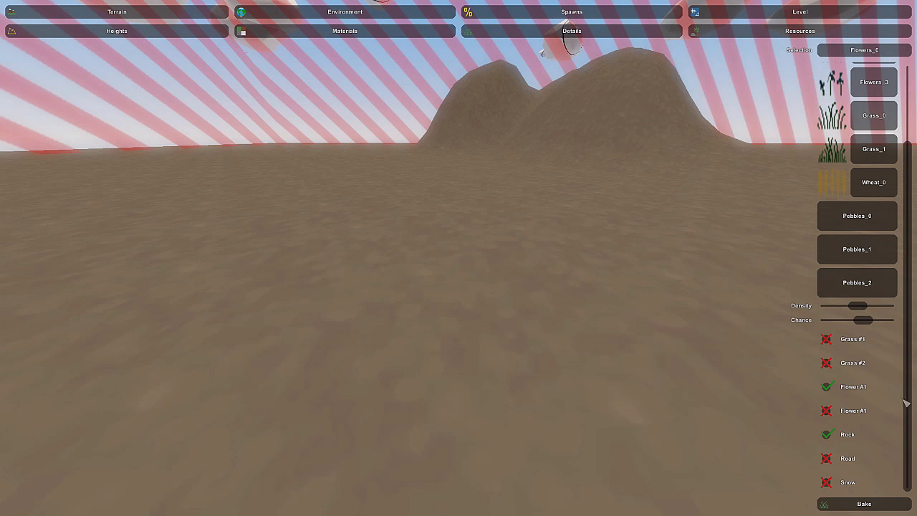
Raise the Stone material's Overgrowth to about 70% and bake the terrain details
left_click(429, 29)
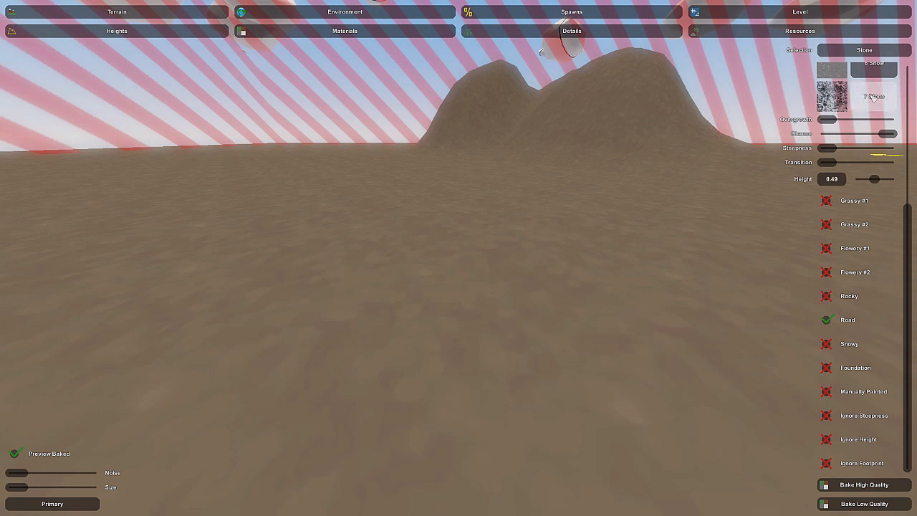
scroll(830, 265, "up", 5)
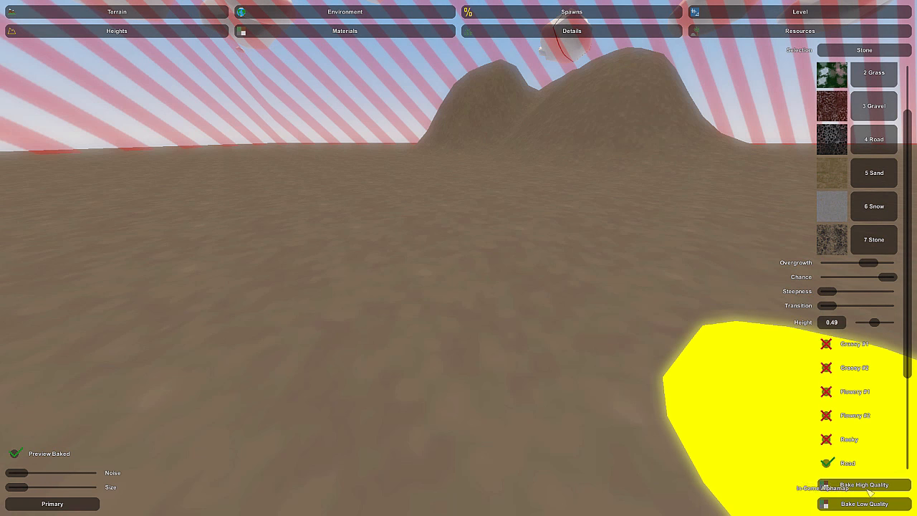
left_click(512, 31)
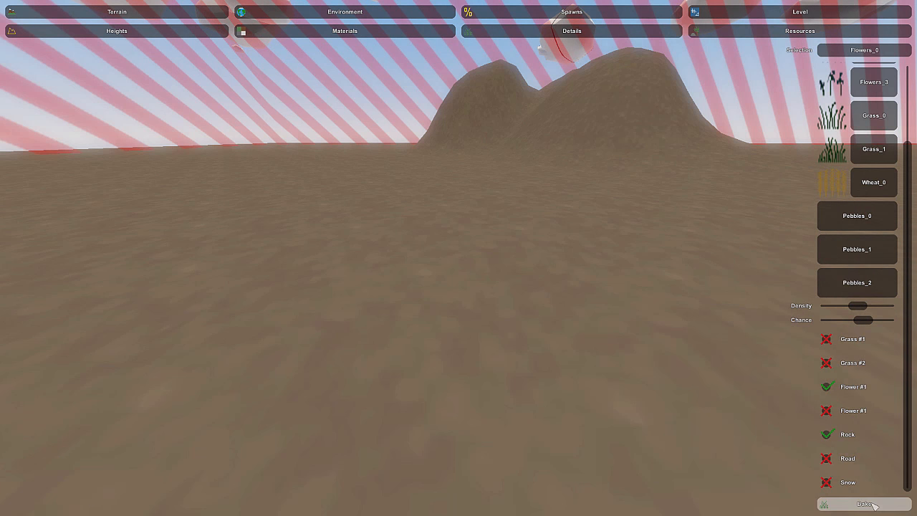
left_click(865, 504)
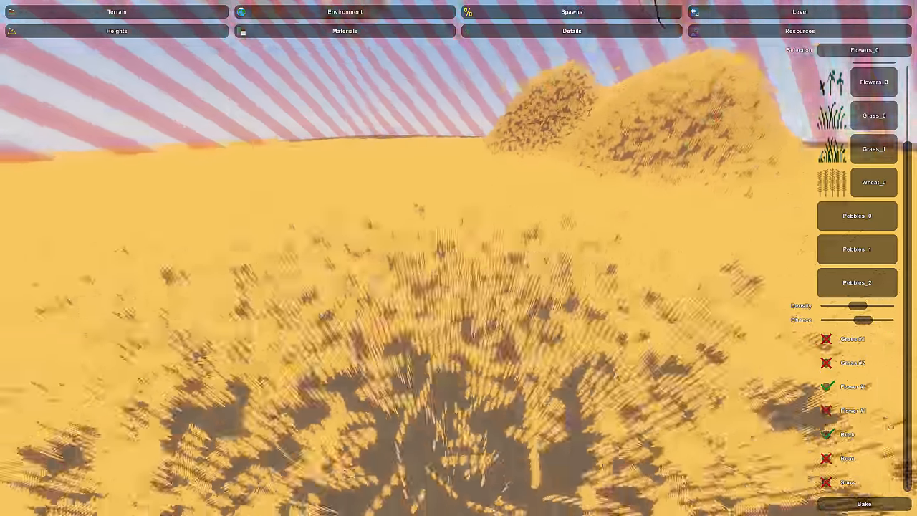
Select the Ornament #1 resource, turn on its Road option and bake the resources globally
mouse_move(459, 258)
right_mouse_down()
mouse_move(236, 262)
mouse_move(308, 255)
mouse_move(545, 193)
mouse_move(566, 261)
mouse_move(516, 268)
mouse_move(501, 197)
mouse_move(430, 247)
mouse_move(387, 251)
mouse_move(487, 254)
mouse_move(401, 268)
mouse_move(473, 308)
mouse_move(476, 323)
mouse_move(447, 266)
right_mouse_up()
key("w")
key("w")
key("s")
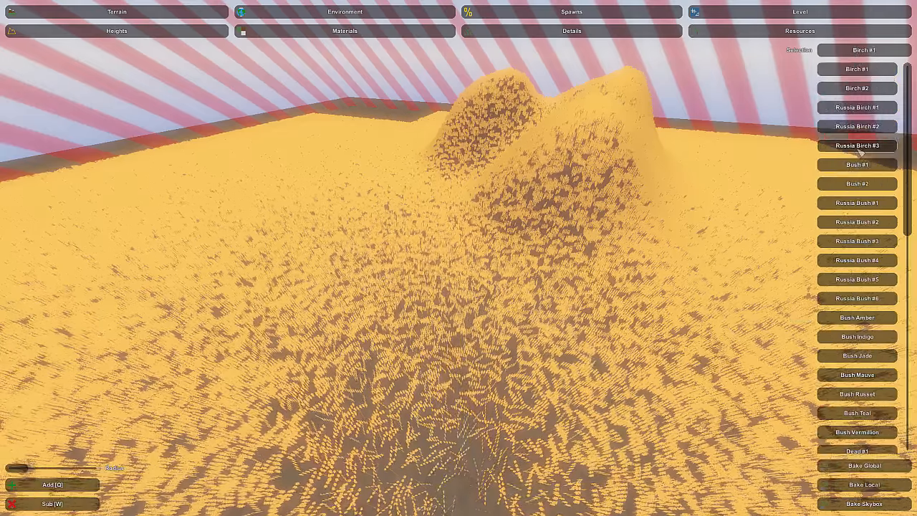
scroll(885, 136, "down", 4)
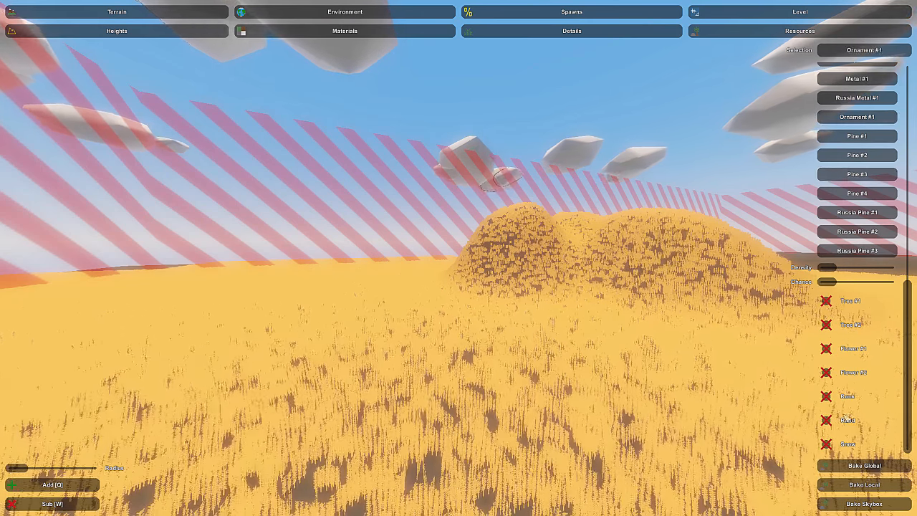
key("w")
right_click_drag(776, 384, 888, 386)
right_click_drag(459, 258, 656, 254)
key("a")
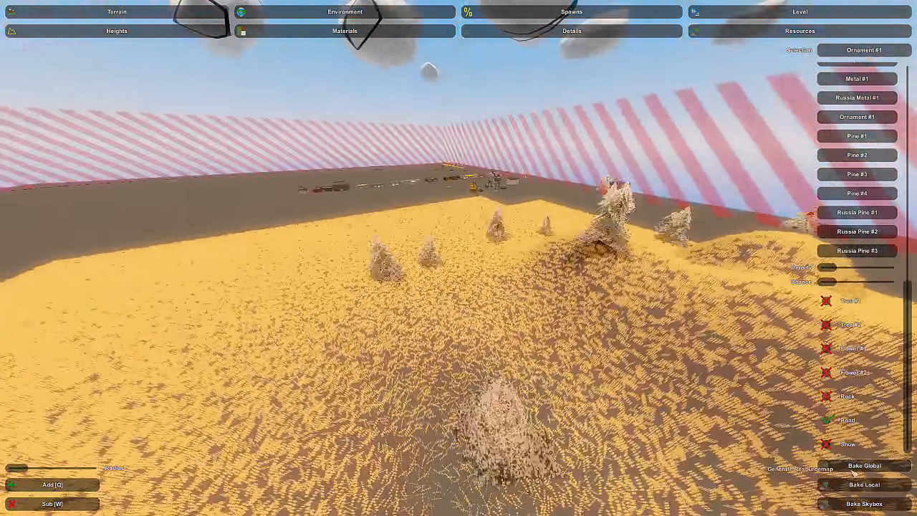
Raise Ornament #1's Density to about 25% and Chance to about 75%, and bake the resources globally again
key("w")
right_click_drag(853, 473, 634, 448)
key("w")
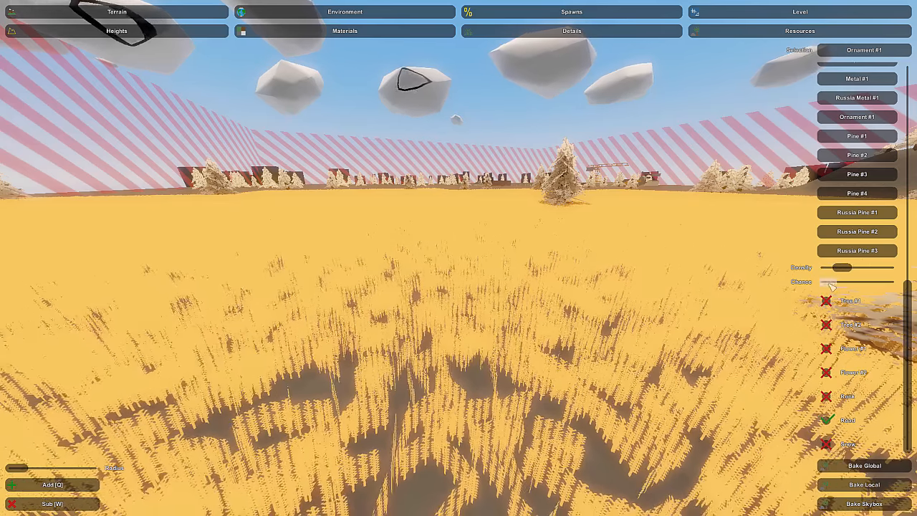
left_click(864, 465)
right_click_drag(863, 465, 730, 430)
key("q")
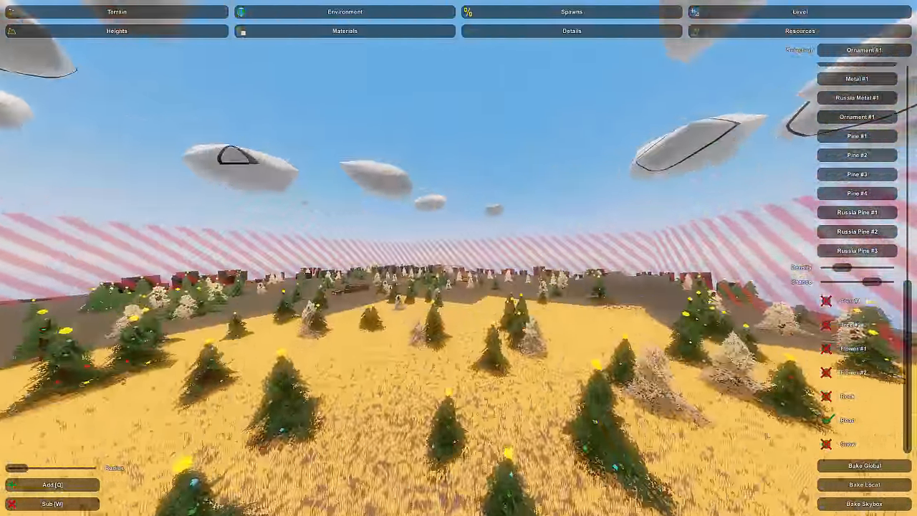
key("q")
right_click_drag(459, 258, 344, 315)
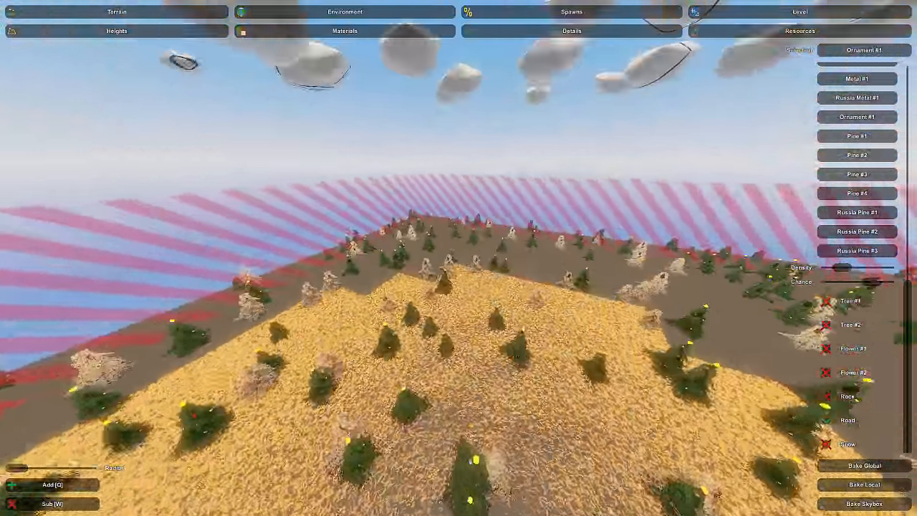
key("w")
right_click_drag(462, 278, 376, 294)
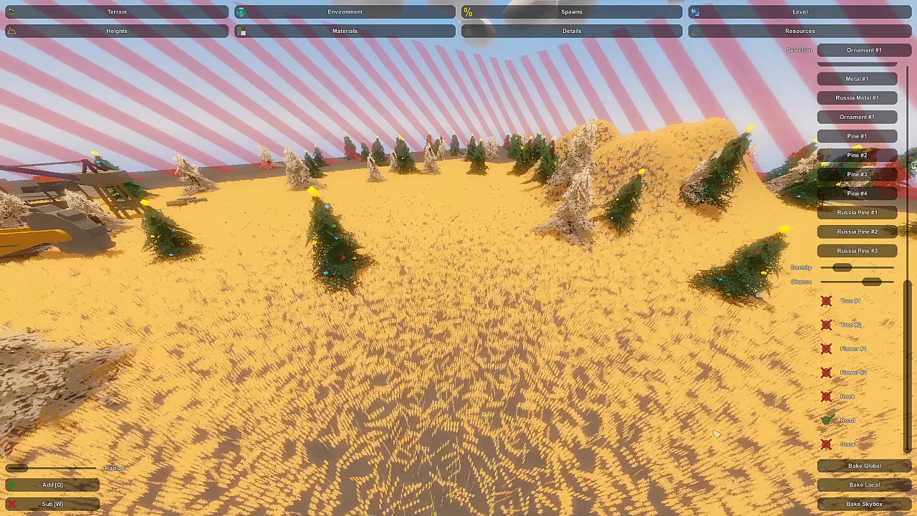
Turn off the Road option of the Stone material
left_click(336, 33)
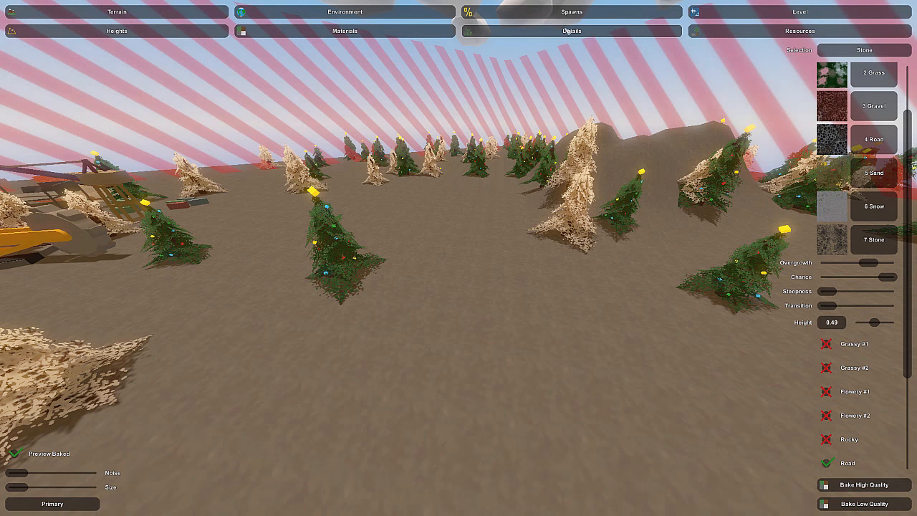
mouse_move(520, 225)
right_mouse_down()
mouse_move(473, 179)
mouse_move(465, 193)
right_mouse_up()
key("w")
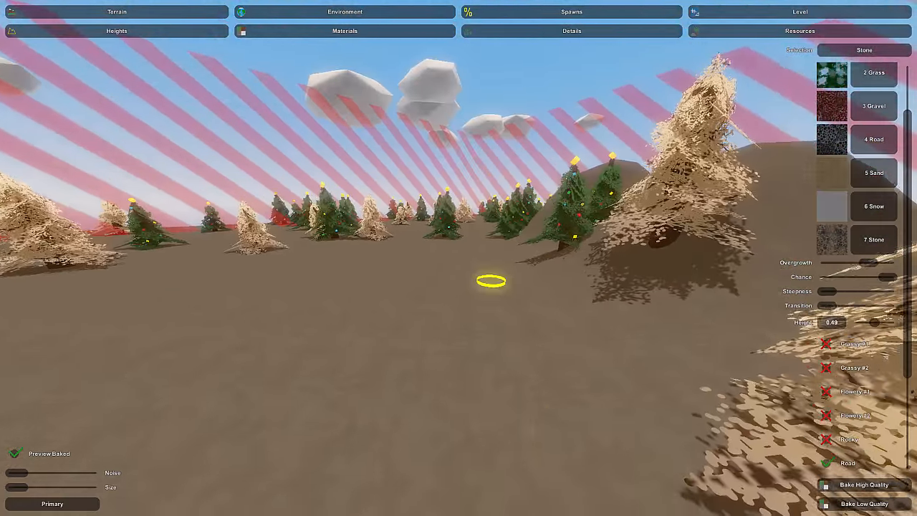
key("w")
mouse_move(491, 281)
right_mouse_down()
mouse_move(308, 271)
mouse_move(427, 272)
mouse_move(344, 315)
mouse_move(287, 308)
mouse_move(430, 362)
mouse_move(458, 351)
mouse_move(437, 315)
mouse_move(480, 329)
mouse_move(505, 237)
right_mouse_up()
key("w")
key("w")
scroll(845, 405, "down", 4)
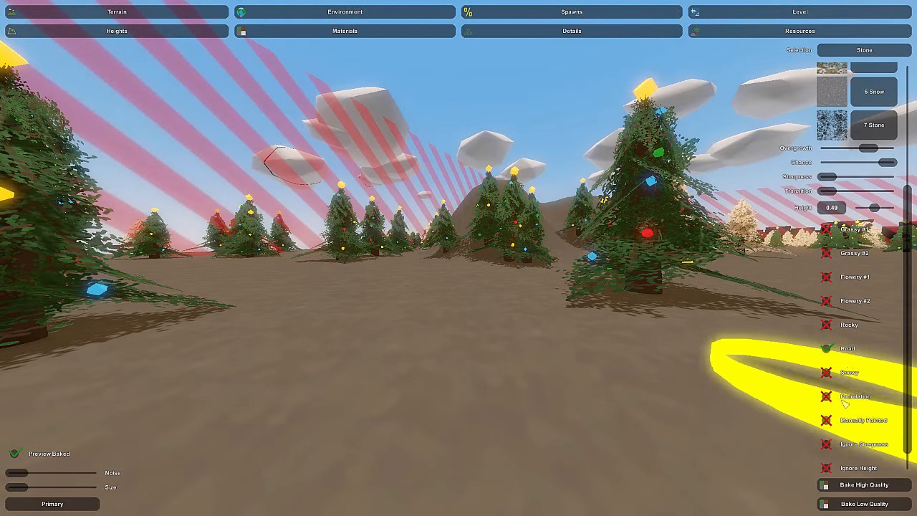
left_click(826, 349)
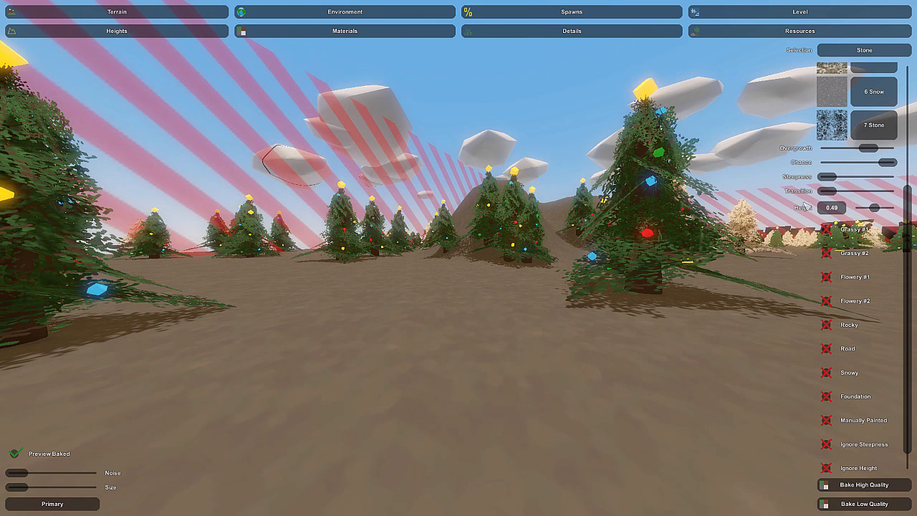
Rebake the resources globally with Road turned off for Stone and check the ground around the hills
left_click(500, 33)
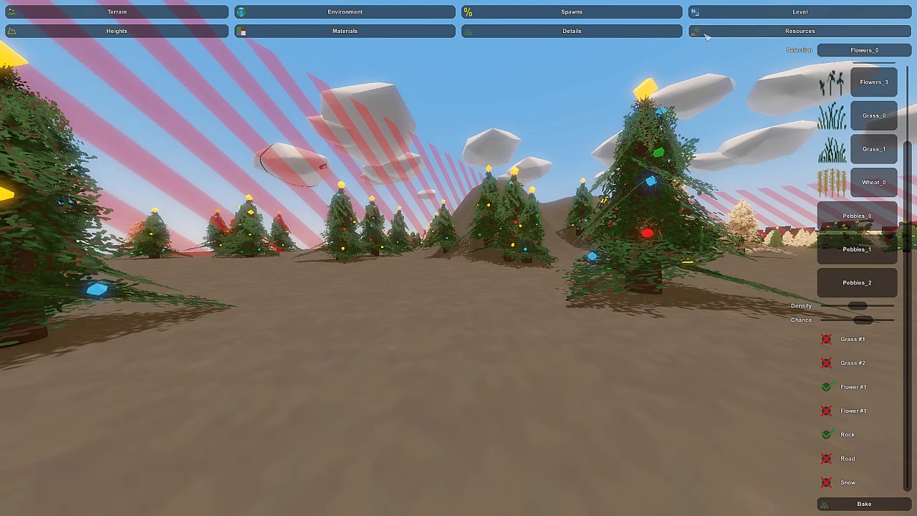
left_click(705, 34)
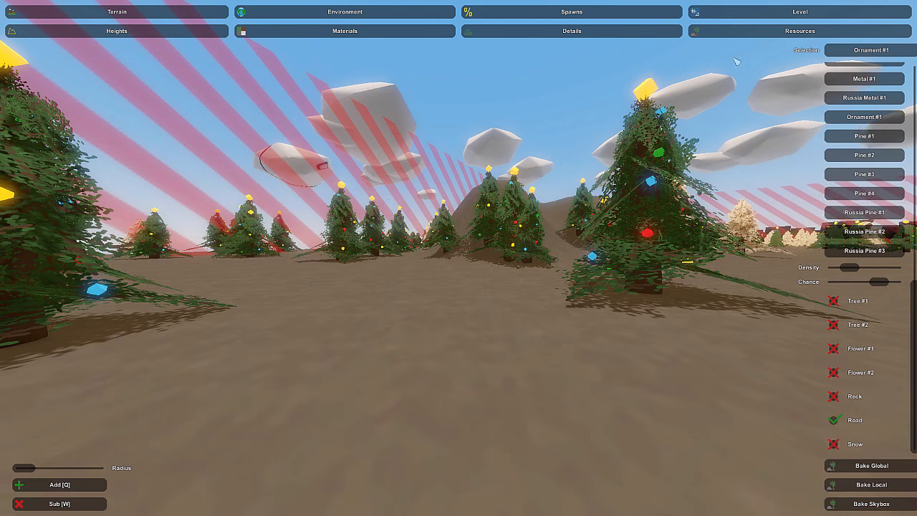
left_click(875, 470)
right_click_drag(738, 415, 712, 410)
right_click_drag(459, 258, 487, 387)
Bake the materials with the Stone material's Height at 0.58 and again at 1
left_click(294, 33)
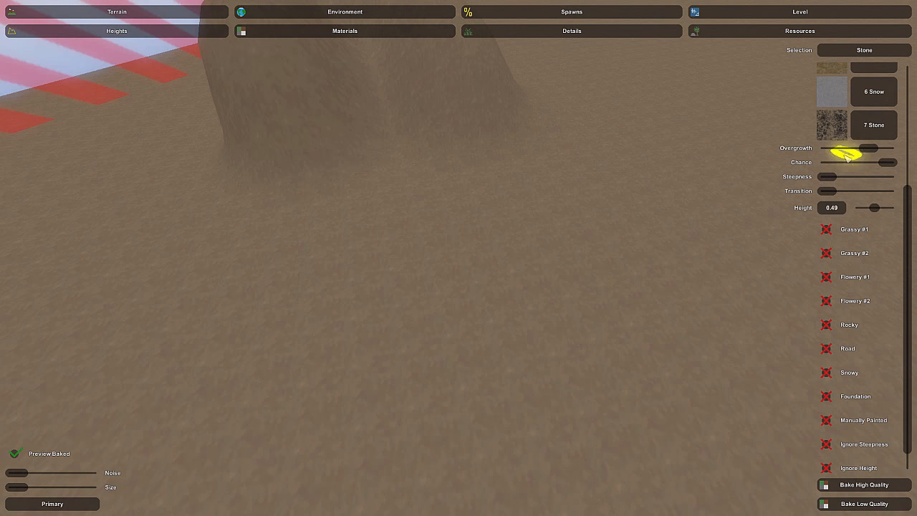
scroll(848, 154, "down", 2)
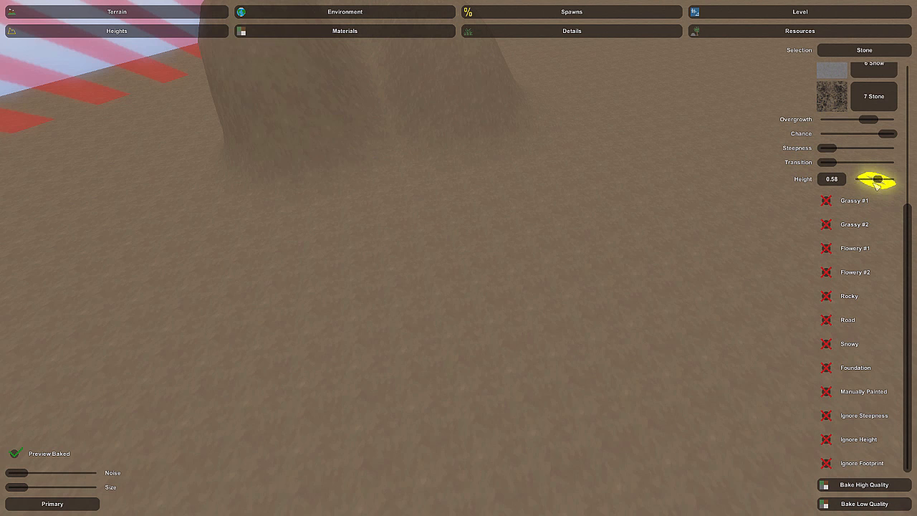
left_click(860, 502)
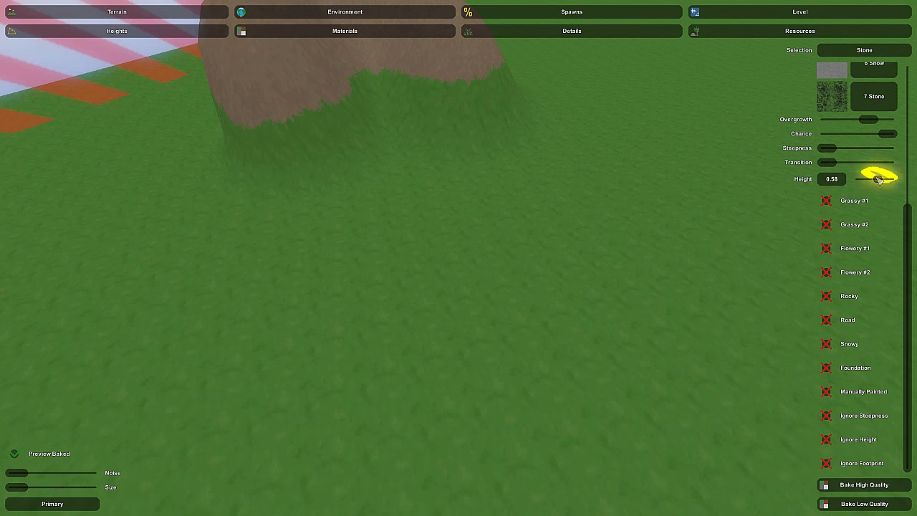
left_click_drag(879, 178, 893, 178)
left_click(864, 483)
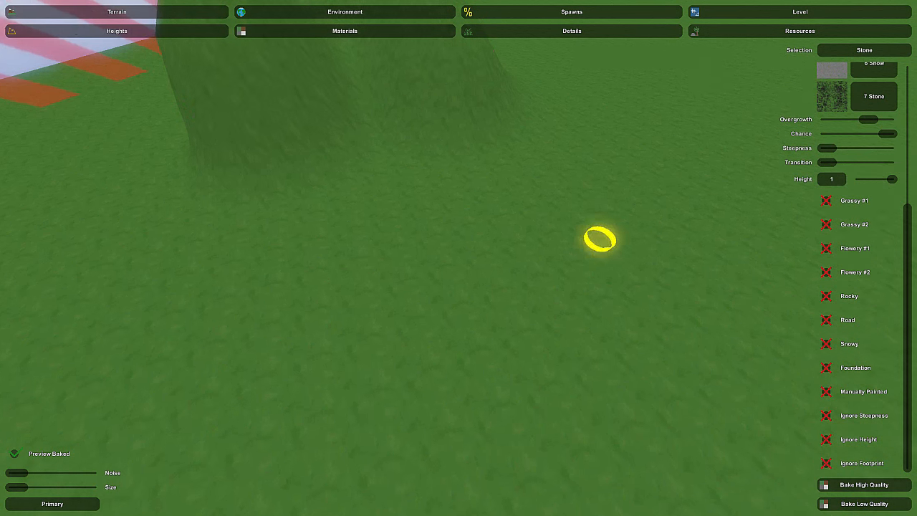
right_click_drag(458, 258, 201, 333)
Select the Dirt material, set its Height to 1 and Steepness to about 15%, and bake the materials
scroll(829, 237, "up", 3)
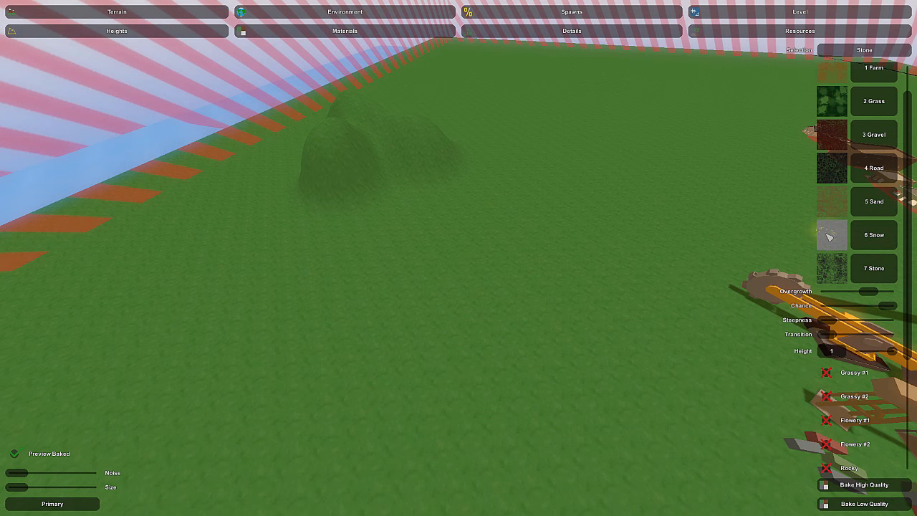
scroll(829, 237, "up", 2)
left_click(864, 87)
left_click_drag(849, 378, 827, 377)
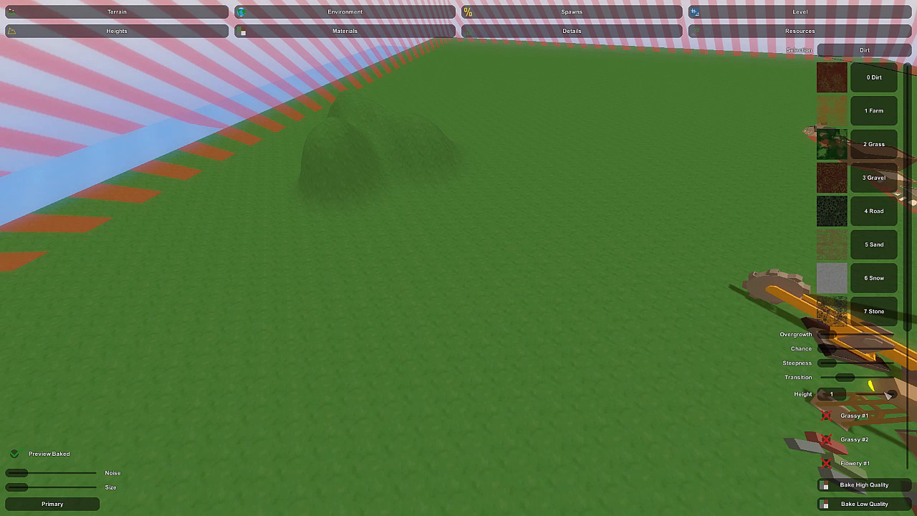
left_click_drag(886, 399, 900, 399)
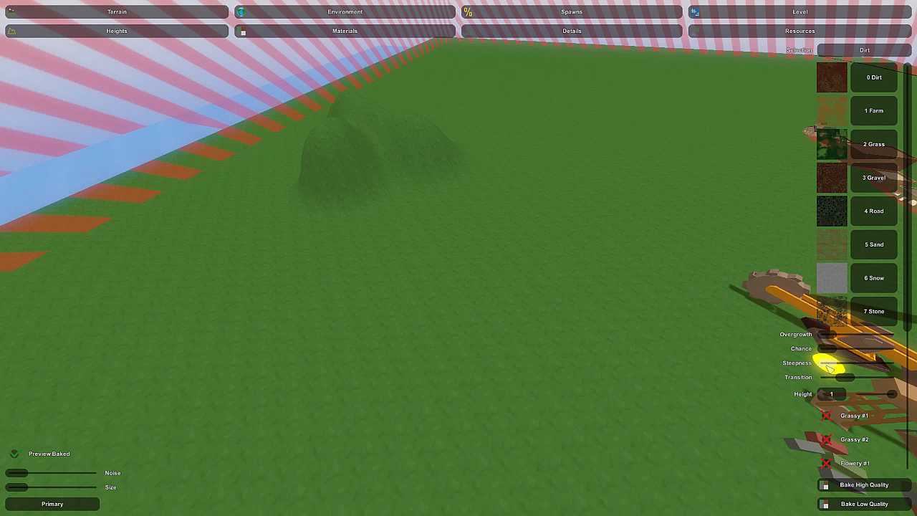
left_click(850, 486)
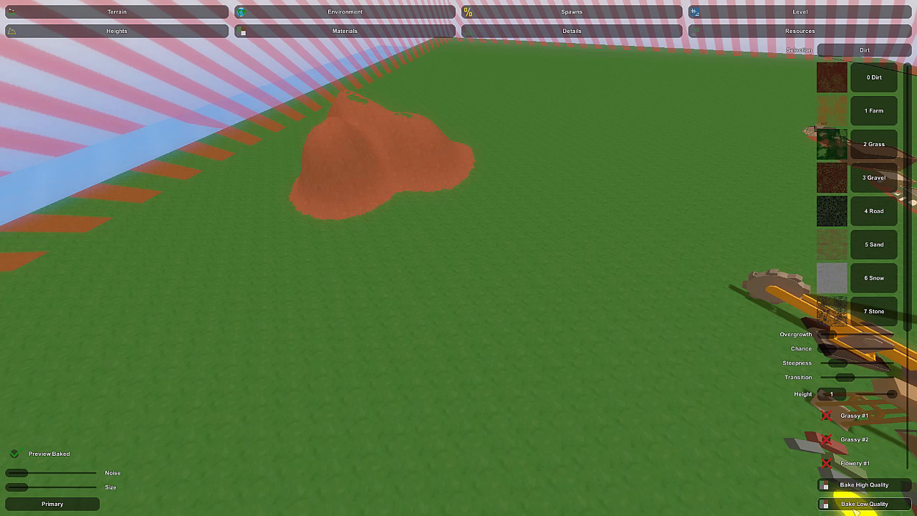
left_click(849, 485)
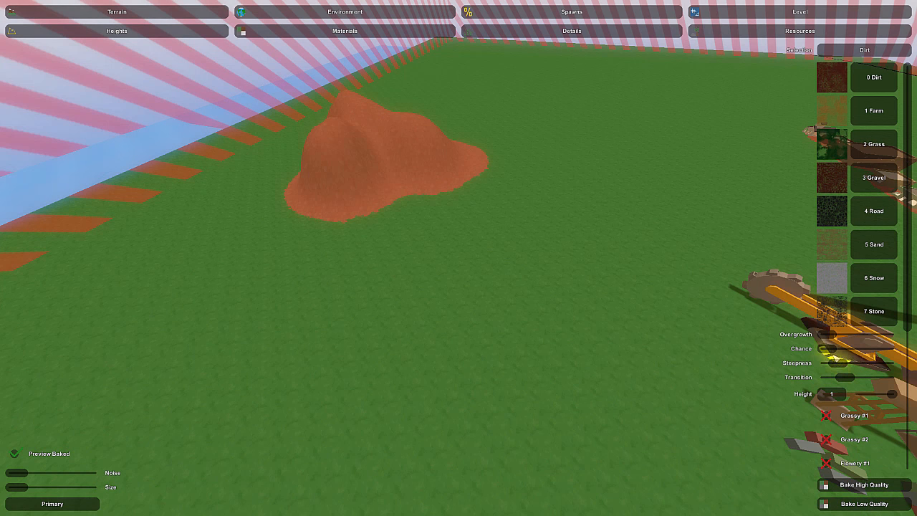
Raise the Dirt material's Steepness to about 55% and bake the materials again
left_click_drag(852, 364, 862, 366)
left_click(860, 485)
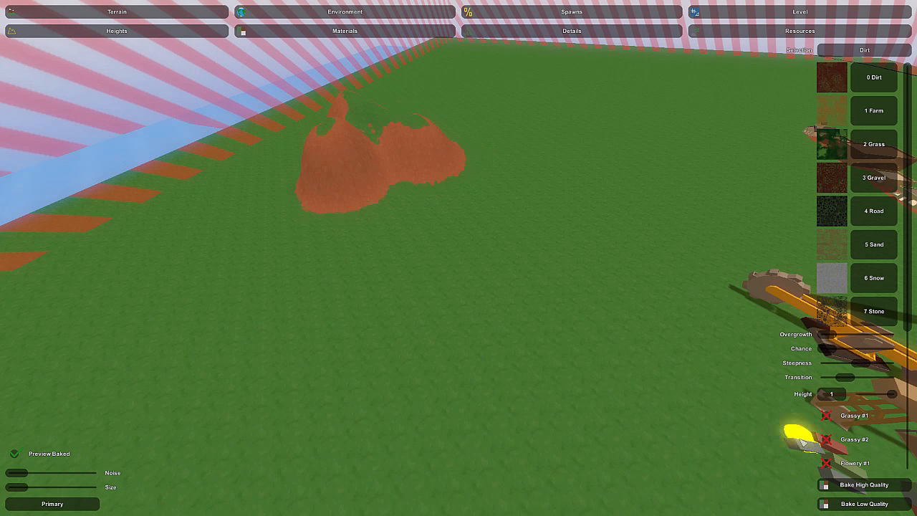
right_click_drag(799, 434, 645, 308)
right_click_drag(459, 258, 461, 358)
Save the map and return to editing the terrain
key("Escape")
left_click(459, 210)
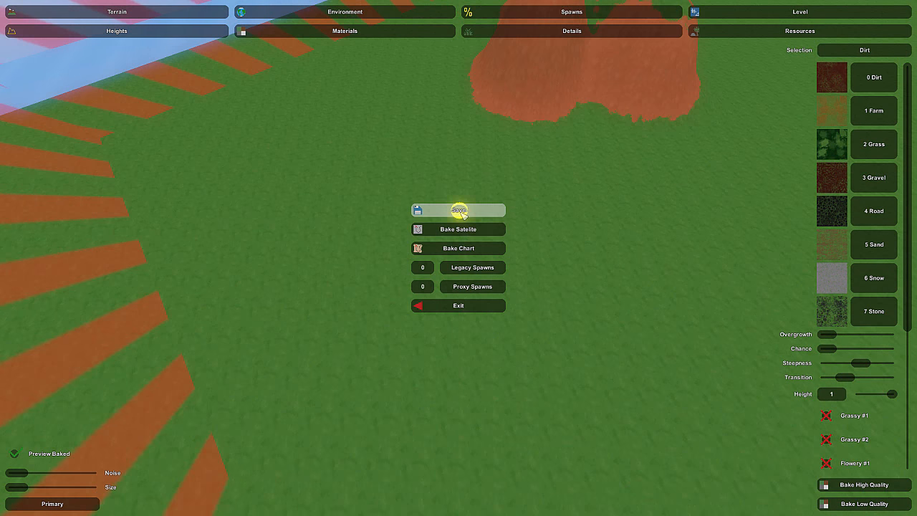
key("Escape")
Select the Gravel material and keep the brush Size at its minimum
right_click_drag(556, 223, 681, 214)
key("w")
right_click_drag(601, 245, 458, 258)
mouse_move(526, 284)
right_mouse_down()
mouse_move(512, 311)
mouse_move(477, 290)
right_mouse_up()
key("s")
right_click_drag(552, 278, 368, 272)
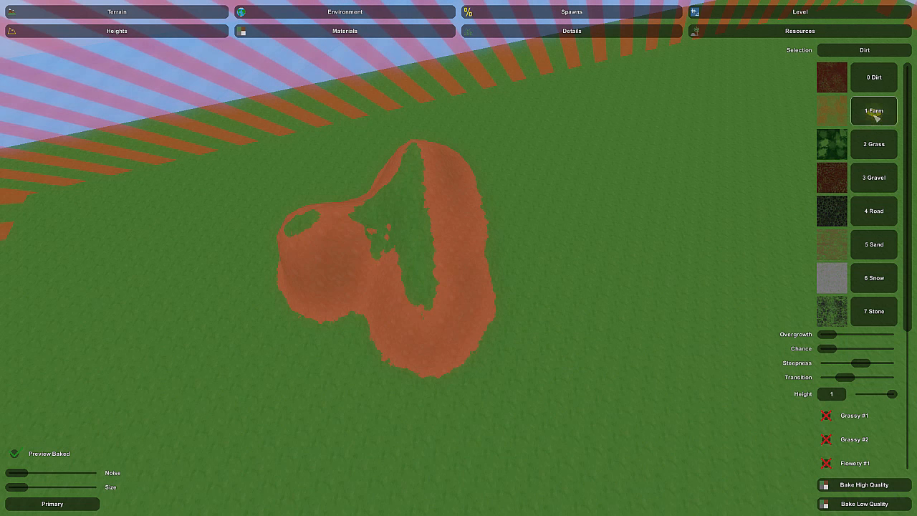
left_click(858, 188)
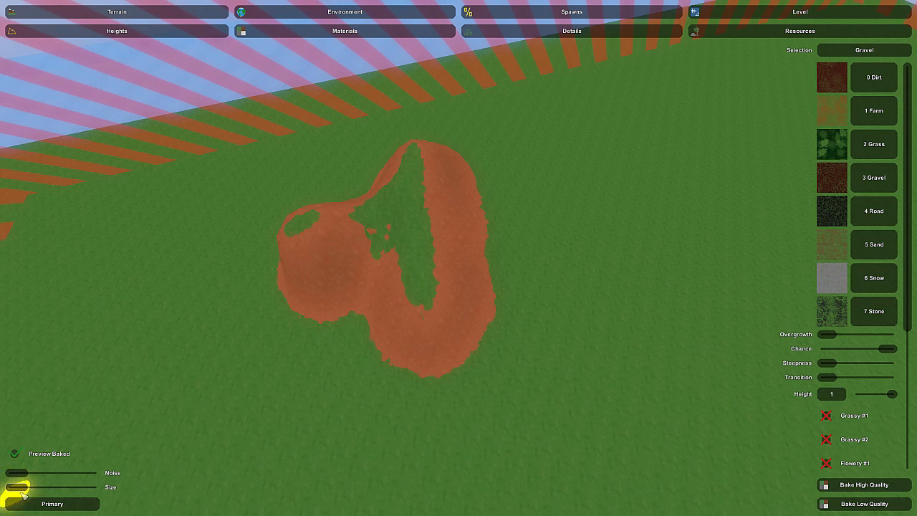
mouse_move(18, 488)
left_mouse_down()
mouse_move(41, 488)
mouse_move(10, 487)
left_mouse_up()
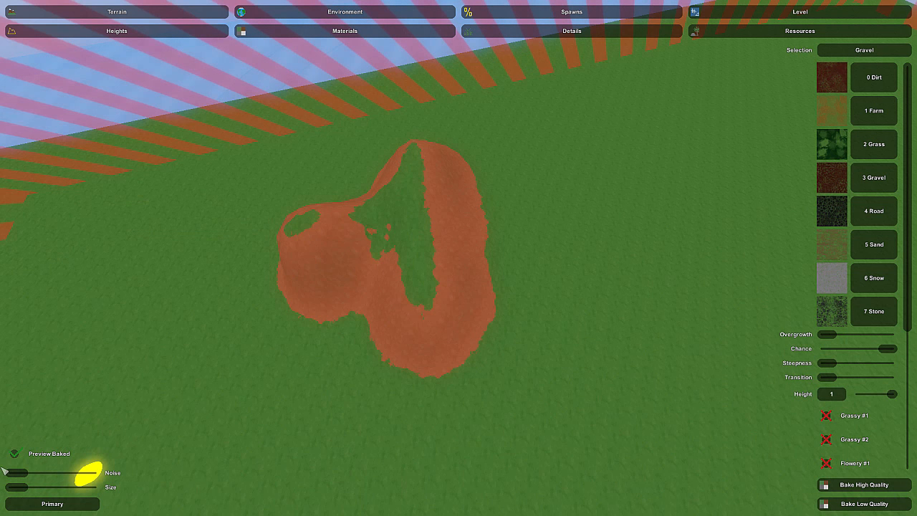
Switch the landscape from Primary to Secondary, look around the terrain, and switch it back to Primary
left_click(53, 505)
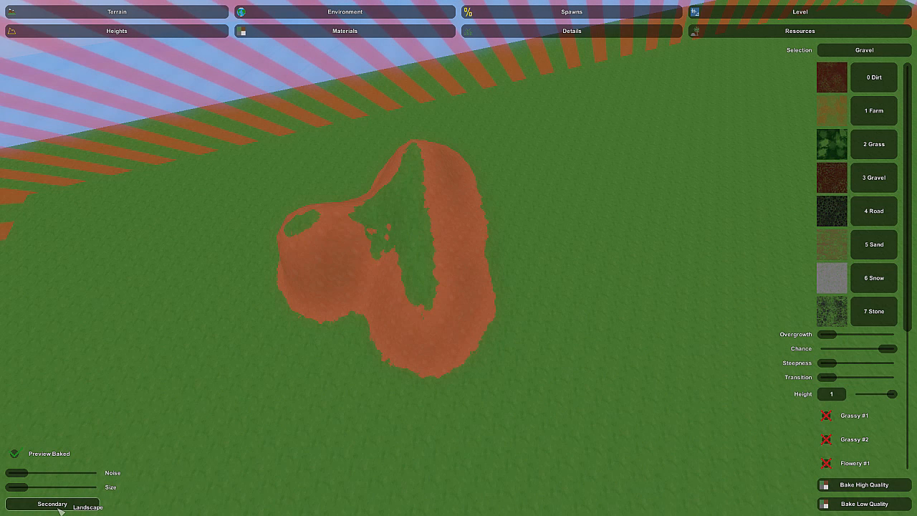
right_click_drag(386, 478, 464, 261)
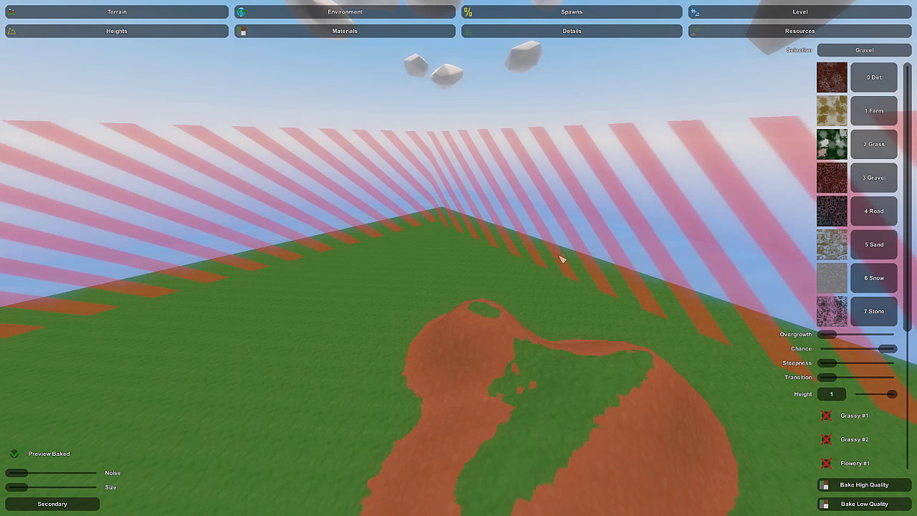
right_click_drag(561, 259, 535, 180)
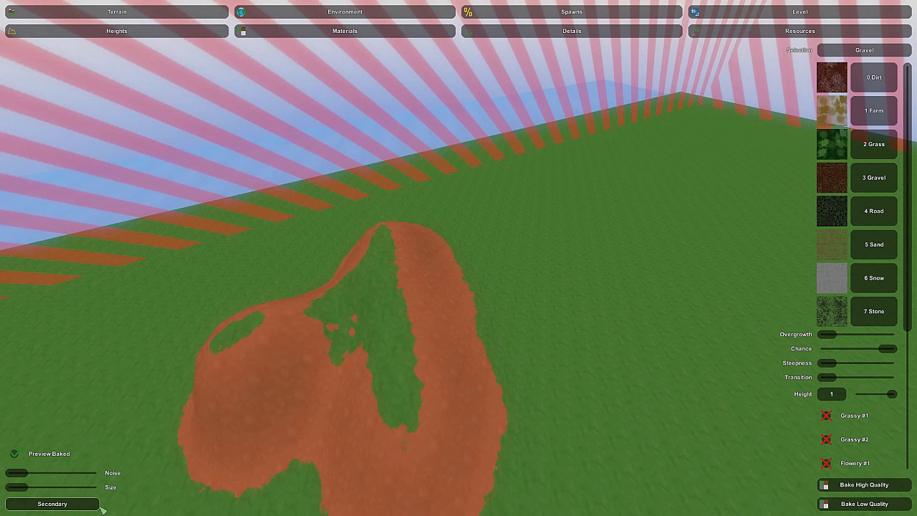
right_click_drag(361, 359, 459, 258)
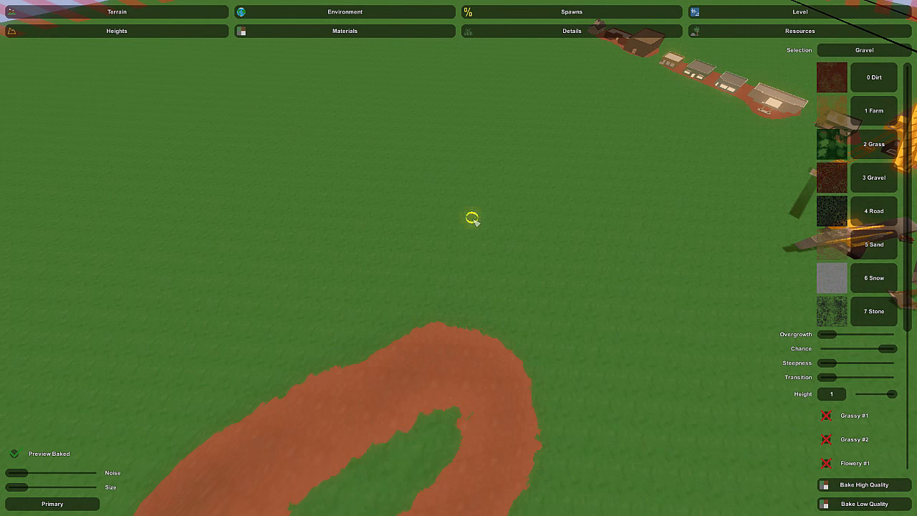
right_click_drag(473, 219, 468, 281)
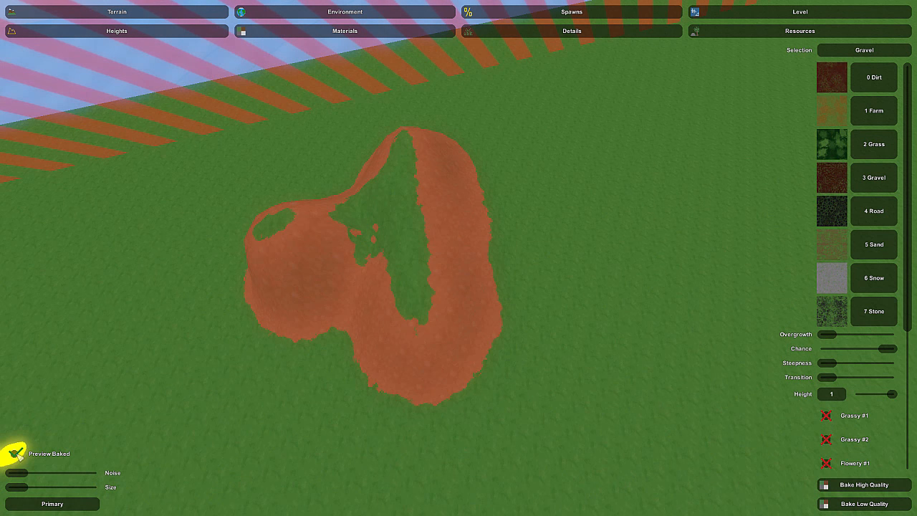
Turn off Preview Baked and paint a curved Gravel path on the grass beside the hills
right_click_drag(235, 393, 601, 243)
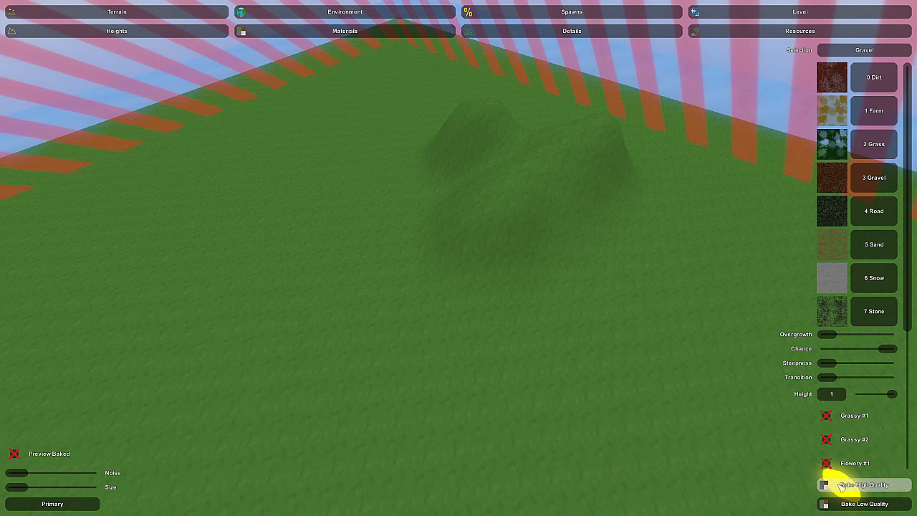
left_click(15, 453)
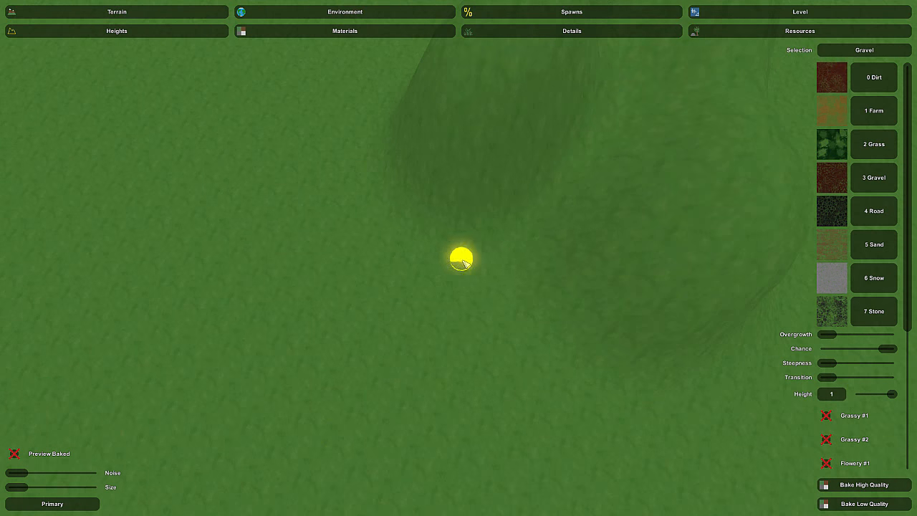
mouse_move(407, 309)
left_mouse_down()
mouse_move(544, 199)
mouse_move(591, 125)
mouse_move(428, 348)
mouse_move(449, 322)
mouse_move(331, 374)
mouse_move(444, 314)
mouse_move(239, 354)
mouse_move(155, 349)
mouse_move(129, 334)
mouse_move(247, 356)
mouse_move(113, 307)
mouse_move(126, 194)
mouse_move(147, 168)
left_mouse_up()
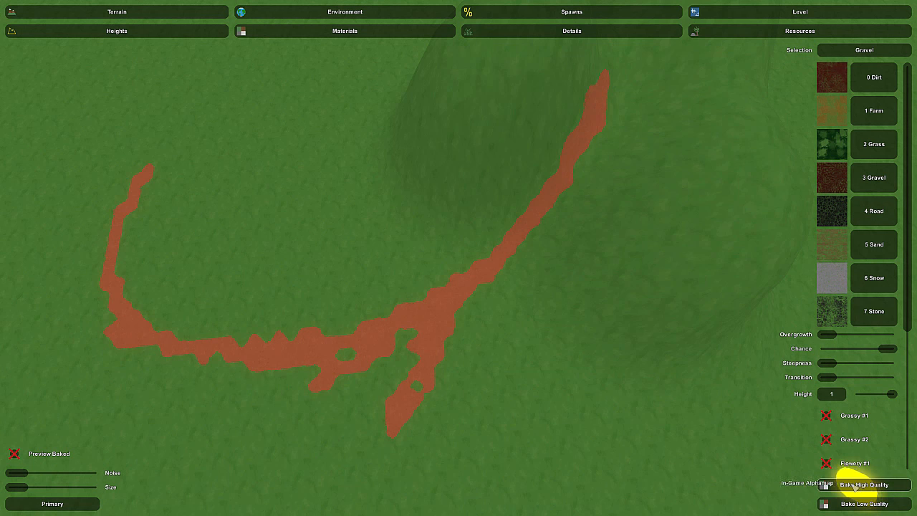
Exit the map editor to the main menu
key("Escape")
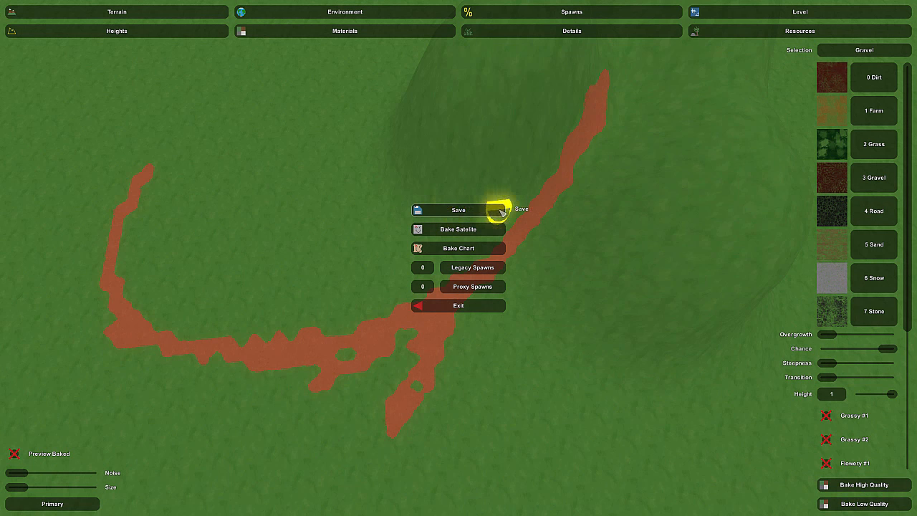
key("Escape")
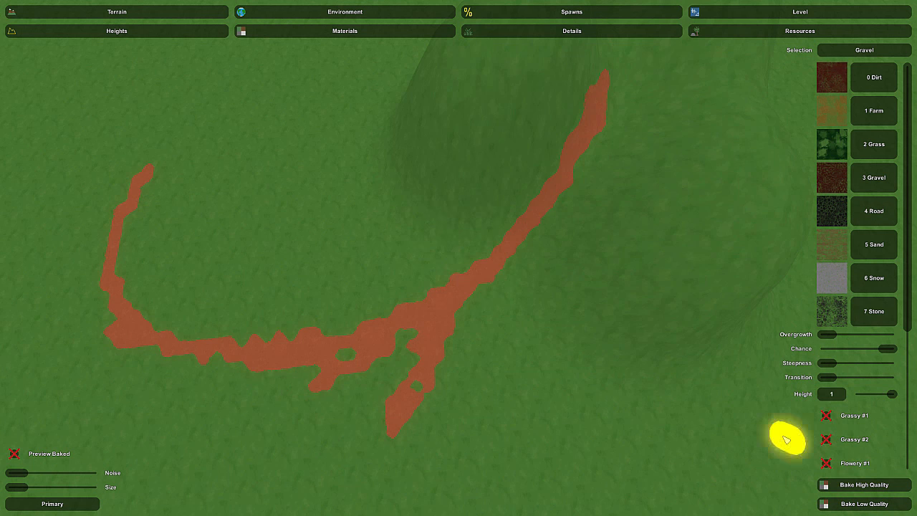
key("Escape")
key("Escape")
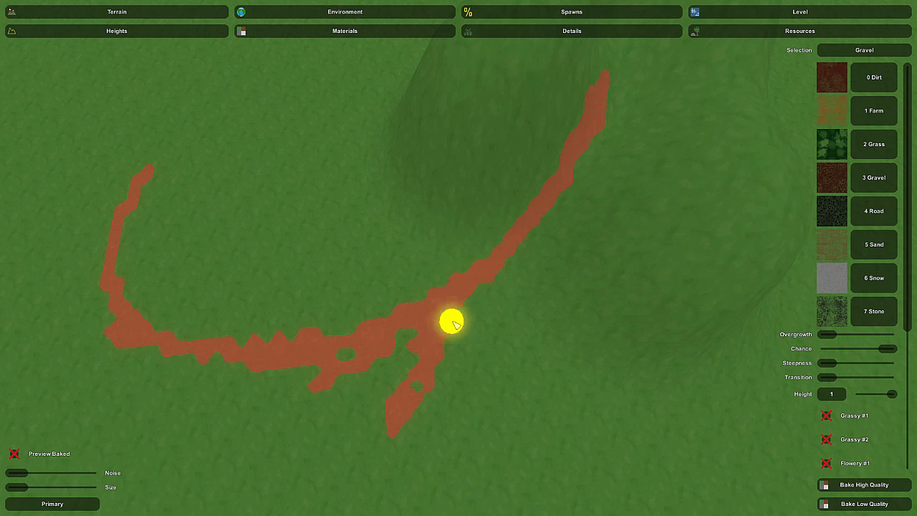
key("Escape")
left_click(466, 303)
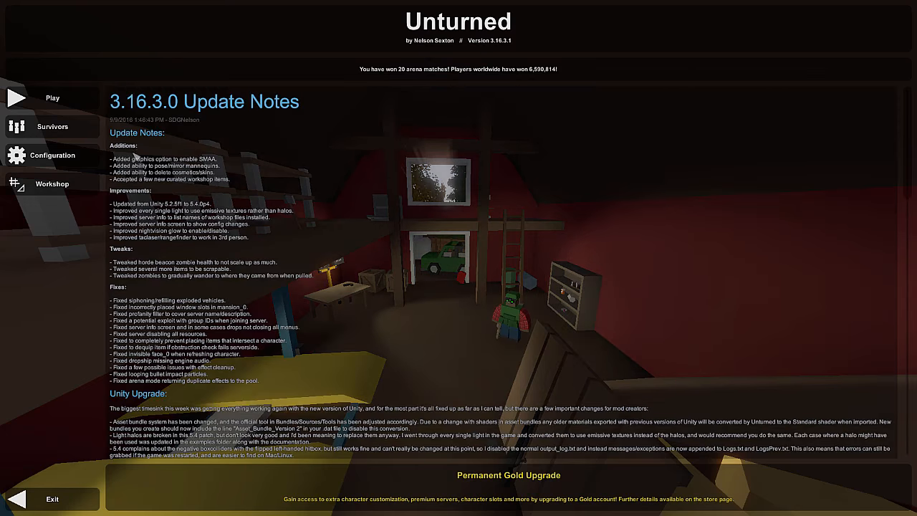
Start a singleplayer game on TestMap
left_click(53, 97)
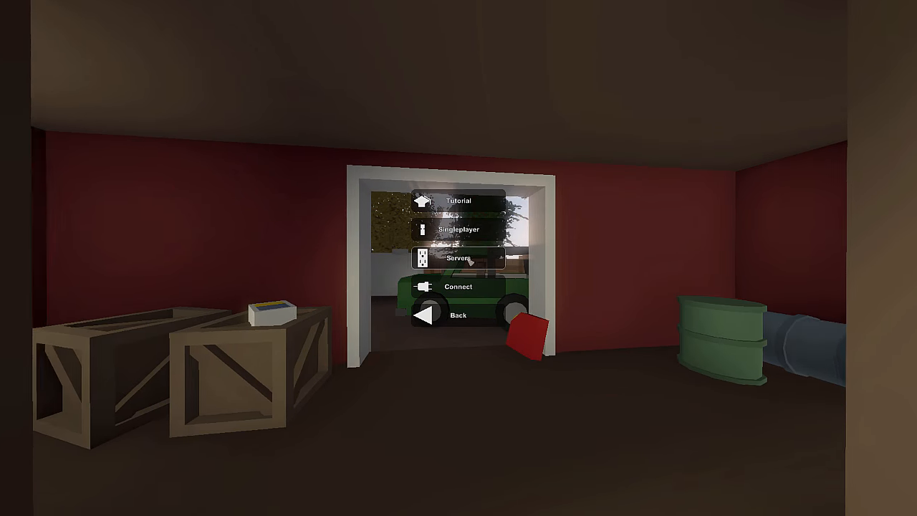
left_click(444, 229)
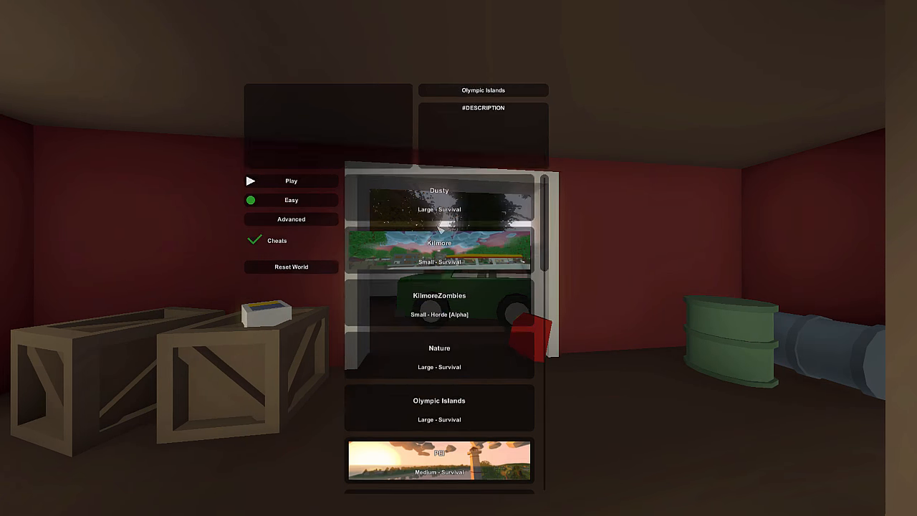
scroll(469, 332, "down", 2)
scroll(476, 334, "up", 2)
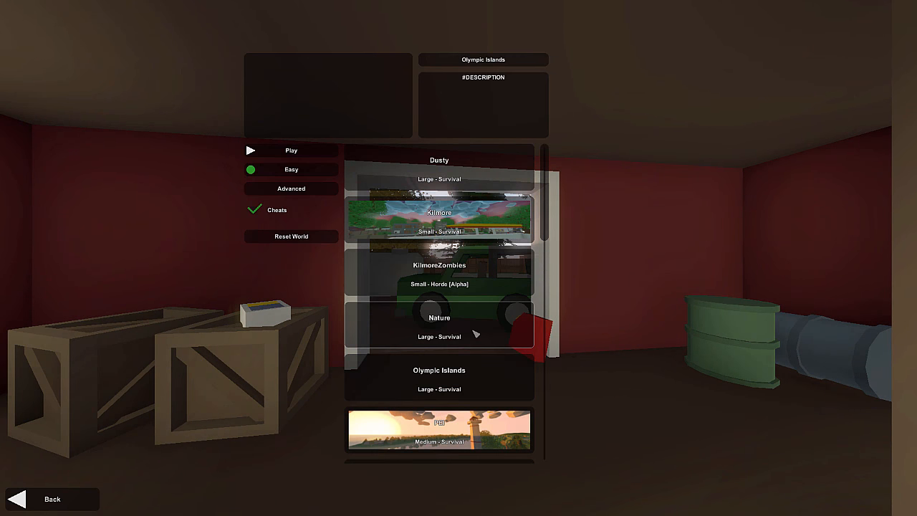
scroll(476, 334, "down", 5)
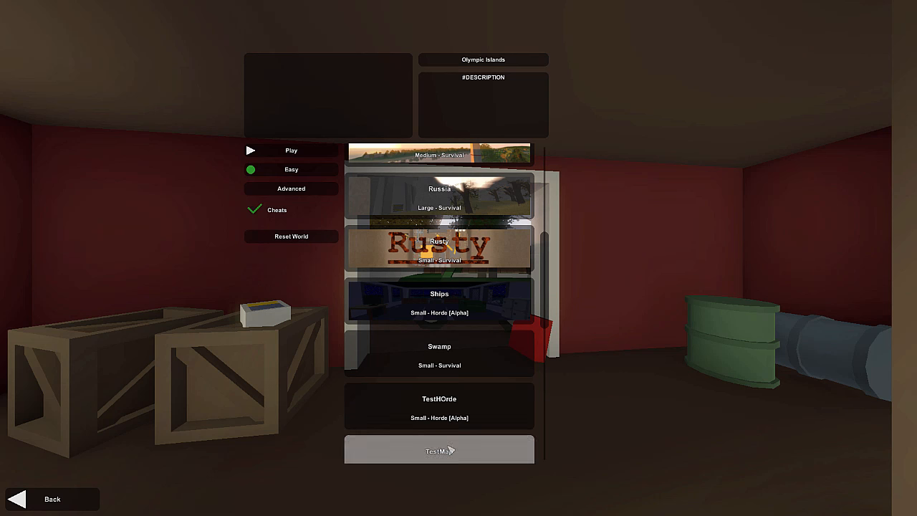
left_click(450, 450)
left_click(290, 151)
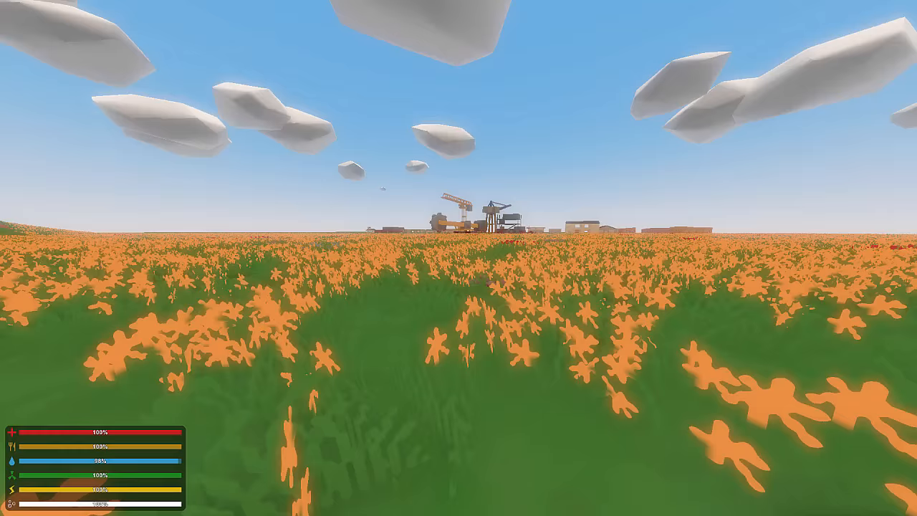
Spawn vehicle 92 with the chat command /vehicle 92, walk over to the plane and get in
key("shift+w")
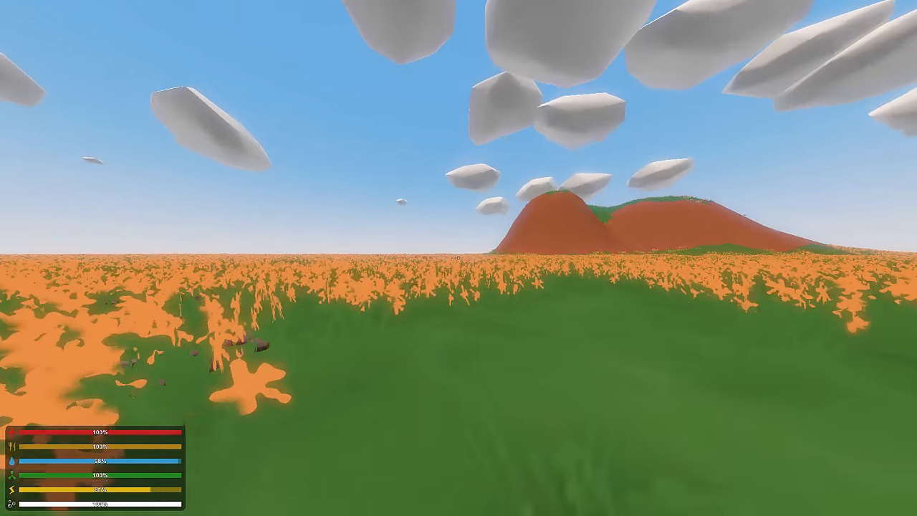
type("j/vehicle ")
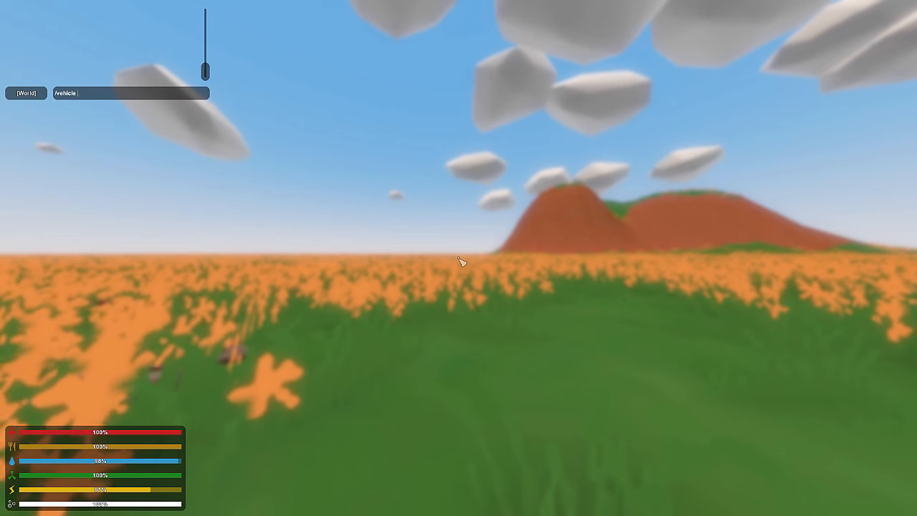
type("92")
key("Return")
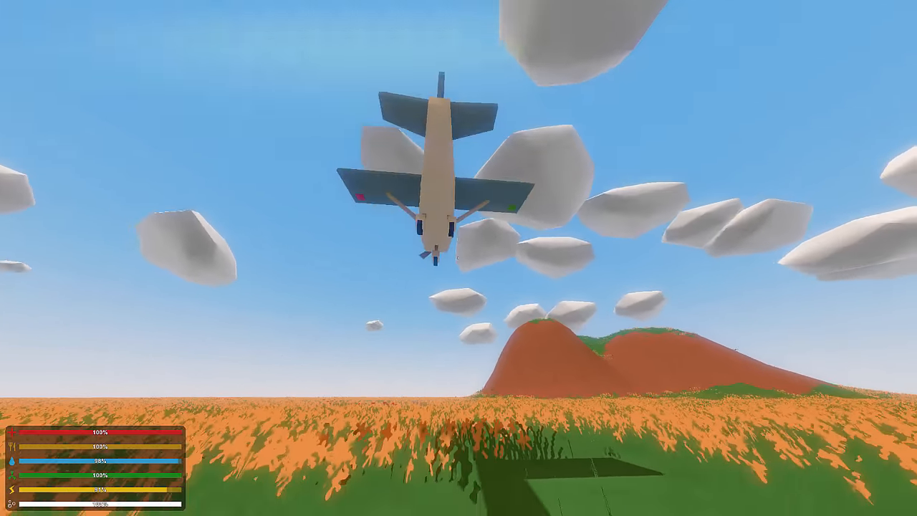
key("w")
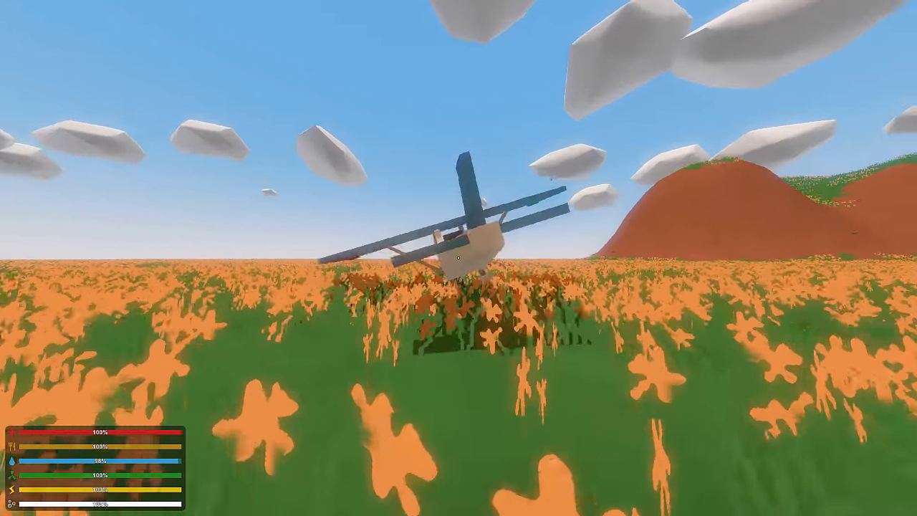
key("f")
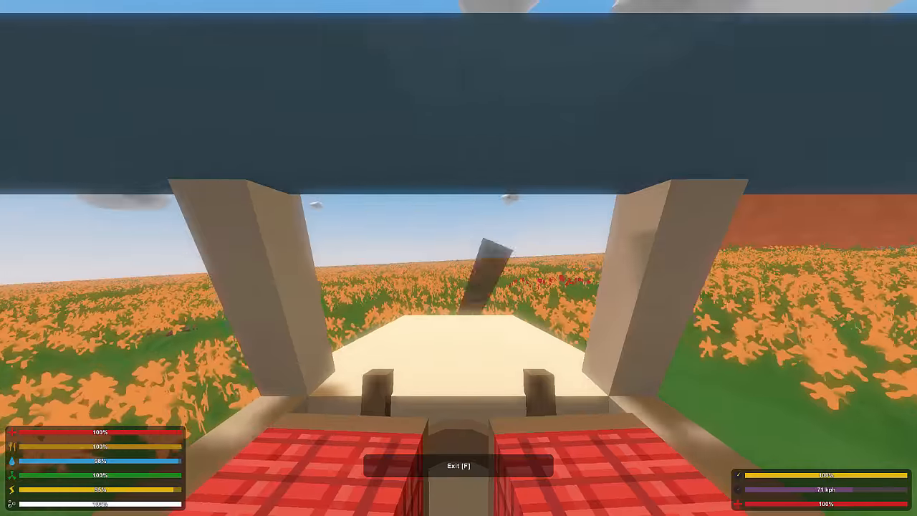
Fly the plane low around the flower field and the hills to examine the baked ground in the game
key("h")
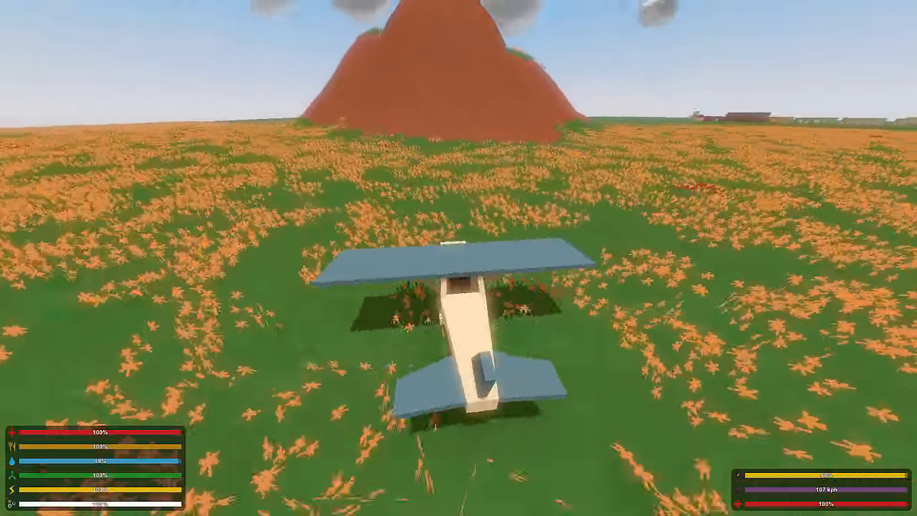
key("d")
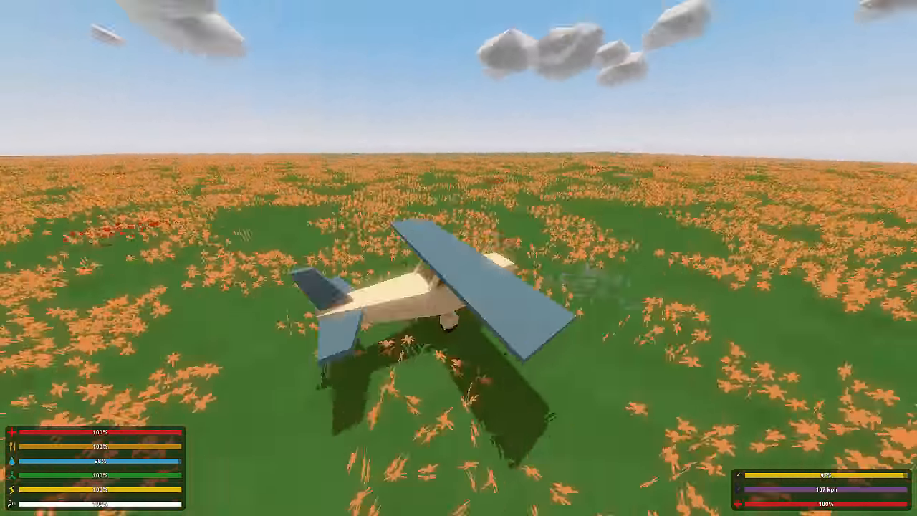
key("a")
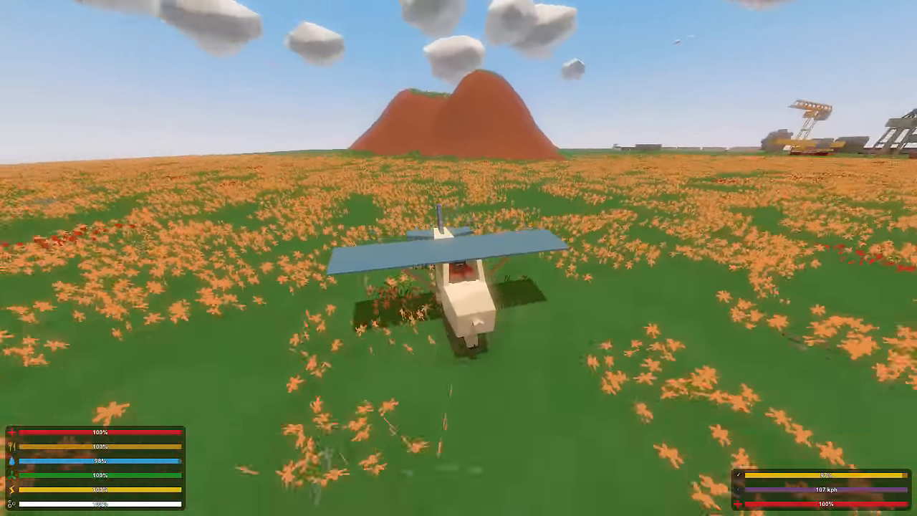
key("a")
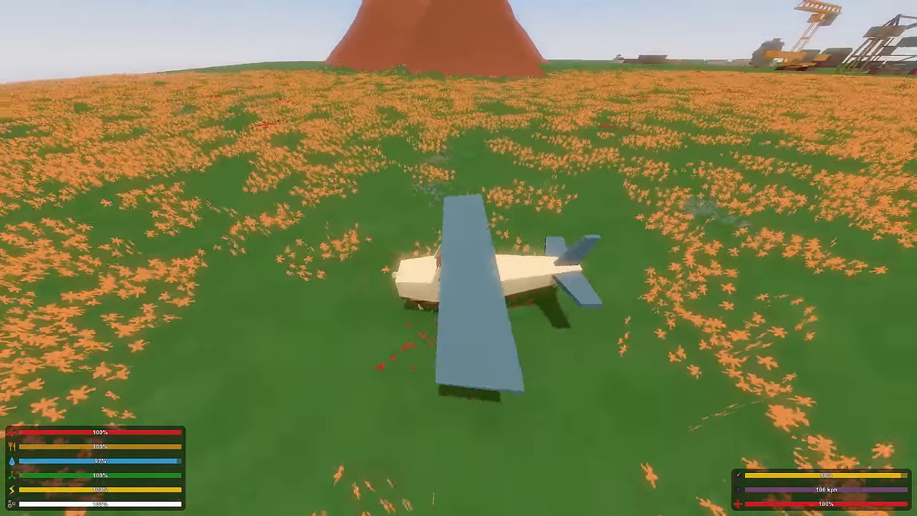
Quit the game and reopen the test map in the map editor
key("Escape")
left_click(464, 344)
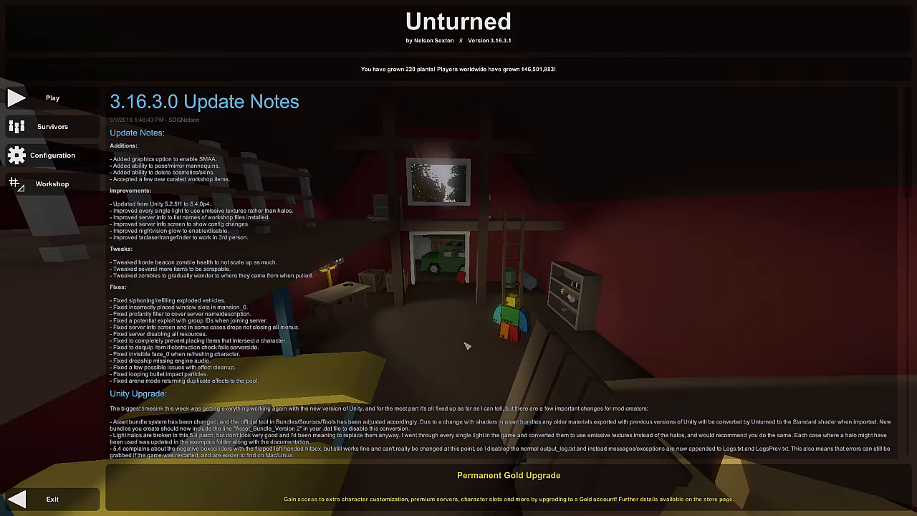
left_click(52, 184)
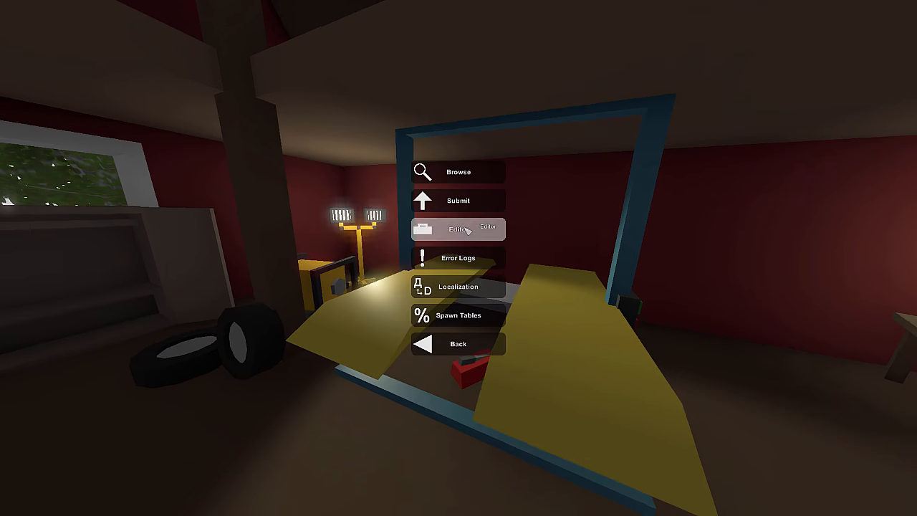
left_click(453, 231)
left_click(346, 152)
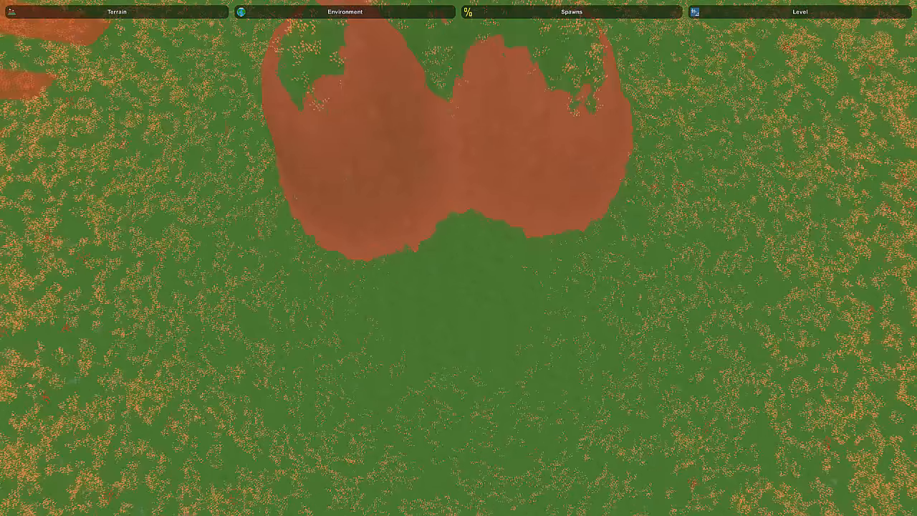
Go to terrain material editing and undo the manually painted Gravel path beside the hills
key("s")
right_click_drag(459, 257, 461, 261)
key("w")
left_click(115, 17)
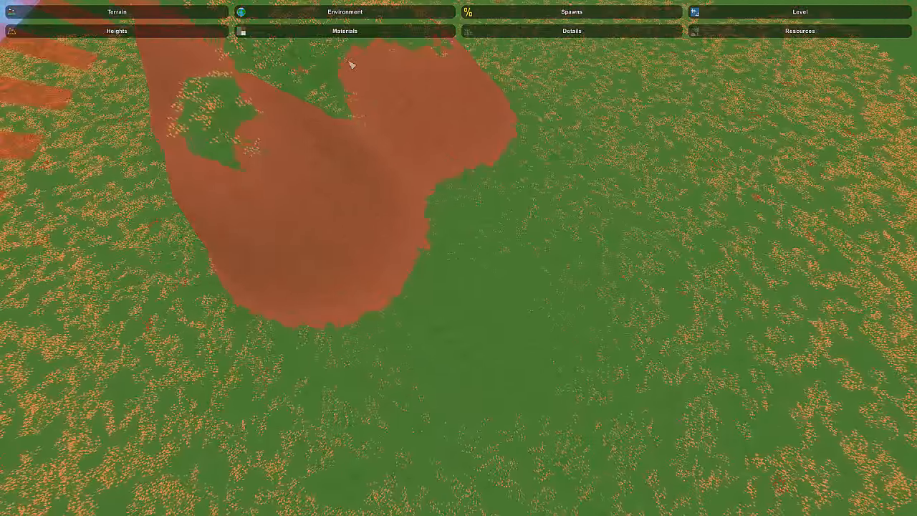
left_click(307, 28)
right_click_drag(458, 258, 459, 257)
key("s")
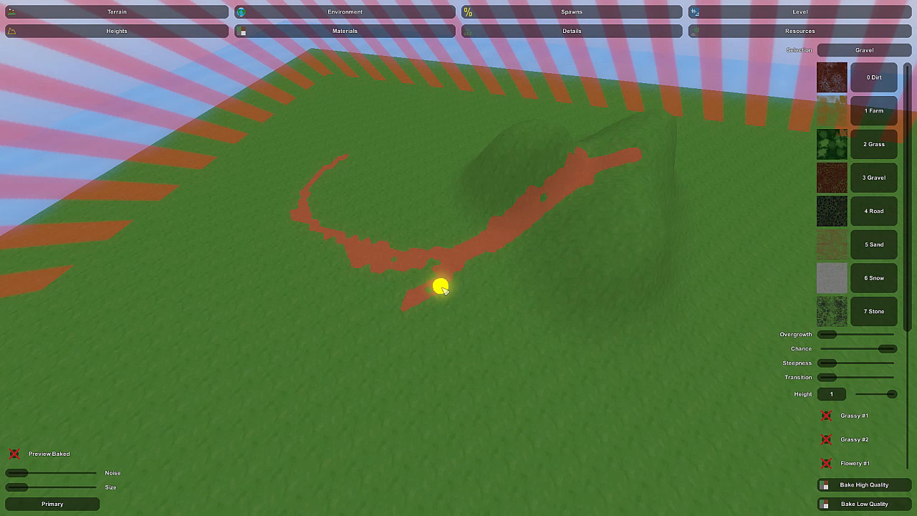
key("ctrl+z")
key("ctrl+z")
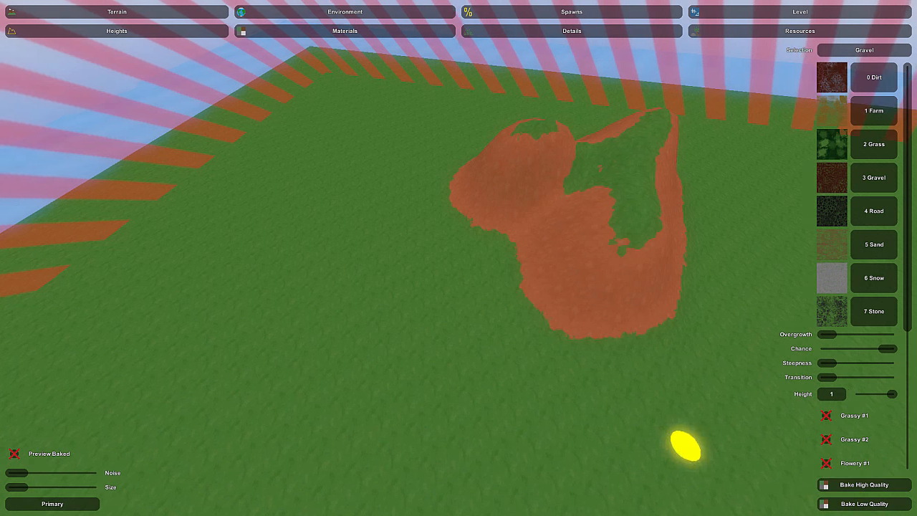
Examine the Gravel on the hills from several sides, switching Preview Baked on and back off to compare
right_click_drag(685, 445, 460, 262)
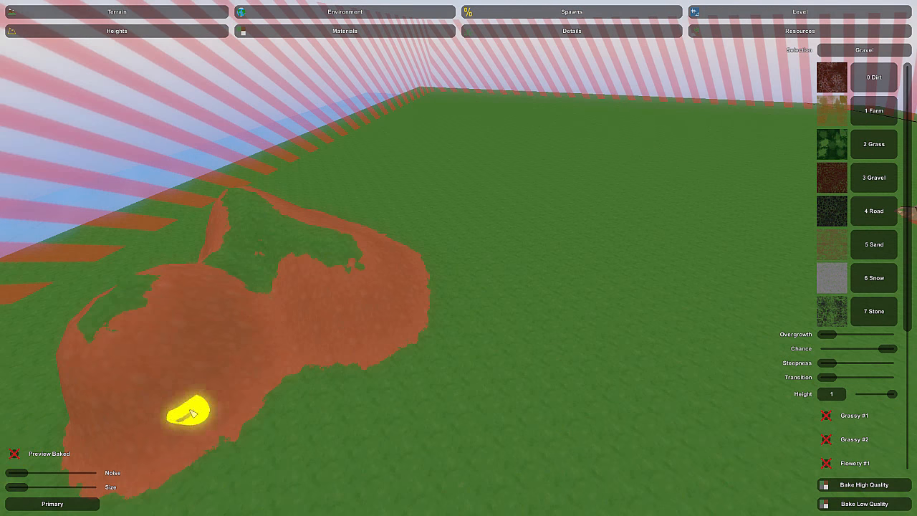
right_click_drag(348, 406, 459, 258)
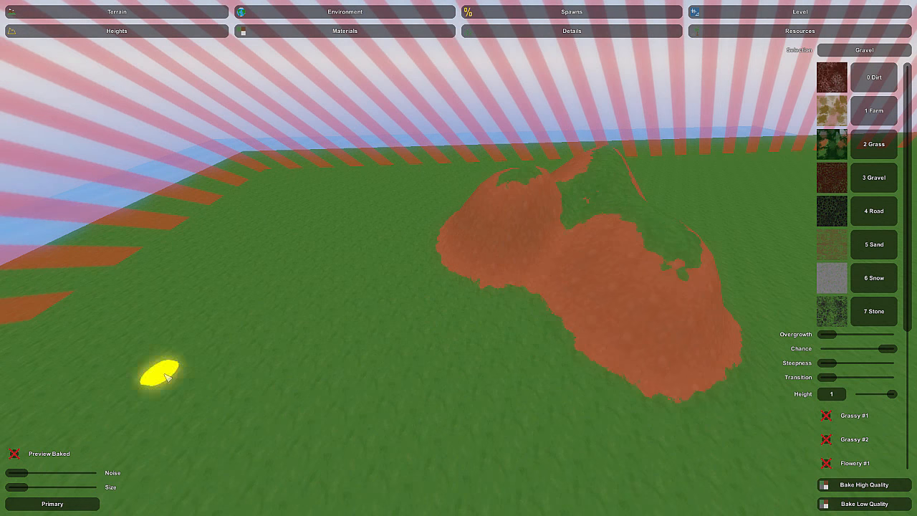
left_click(14, 454)
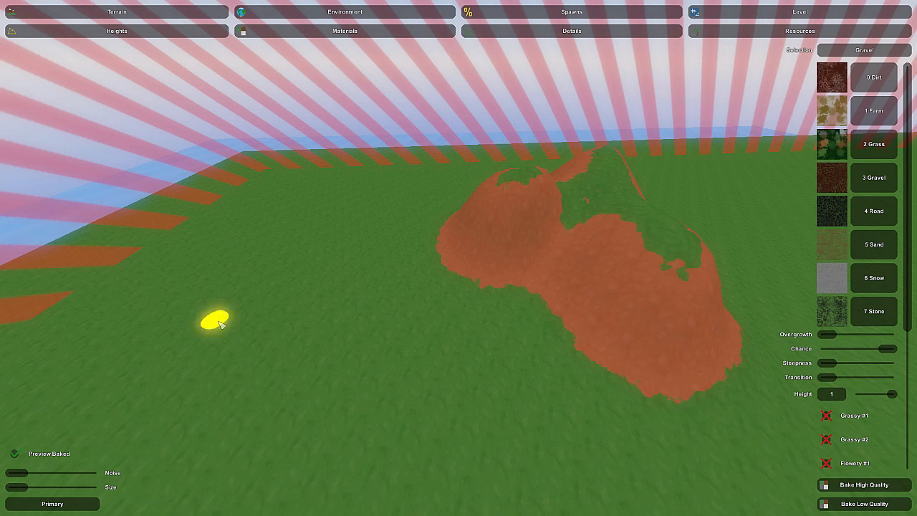
left_click(20, 452)
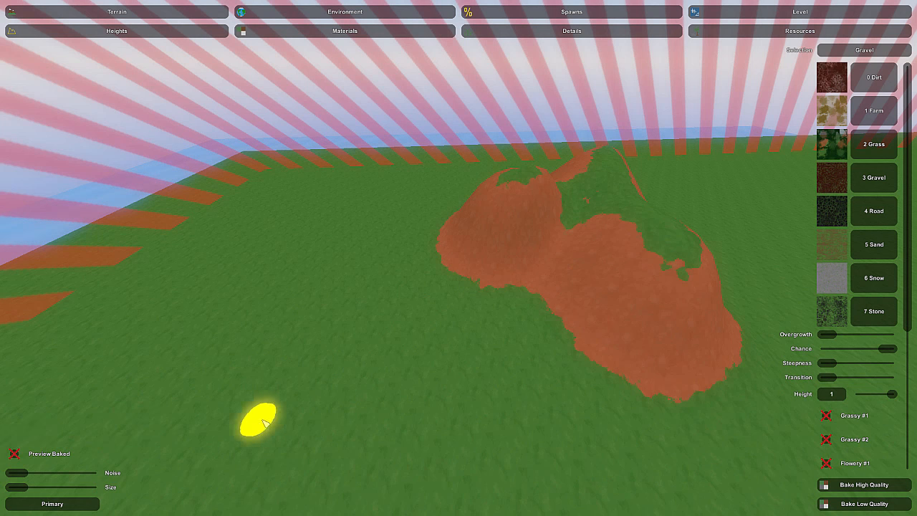
key("w")
right_click_drag(294, 370, 430, 401)
key("Escape")
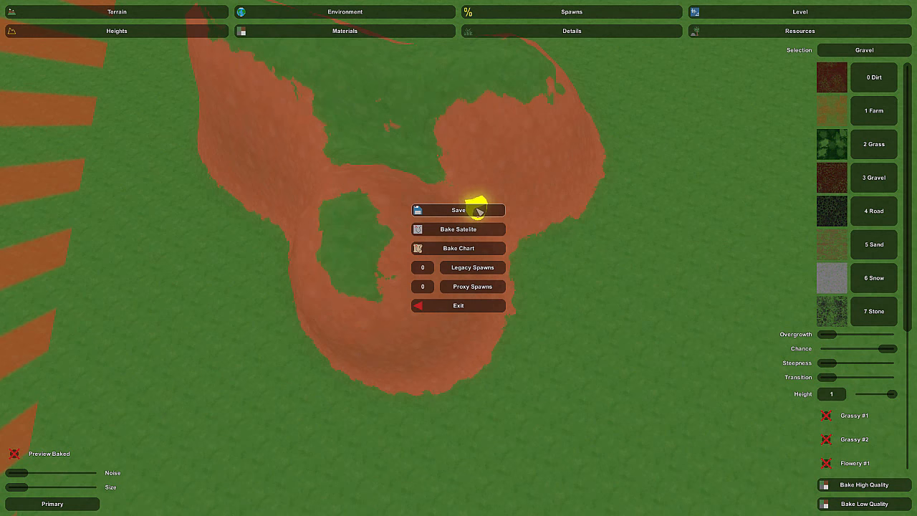
key("Escape")
key("s")
right_click_drag(570, 202, 459, 258)
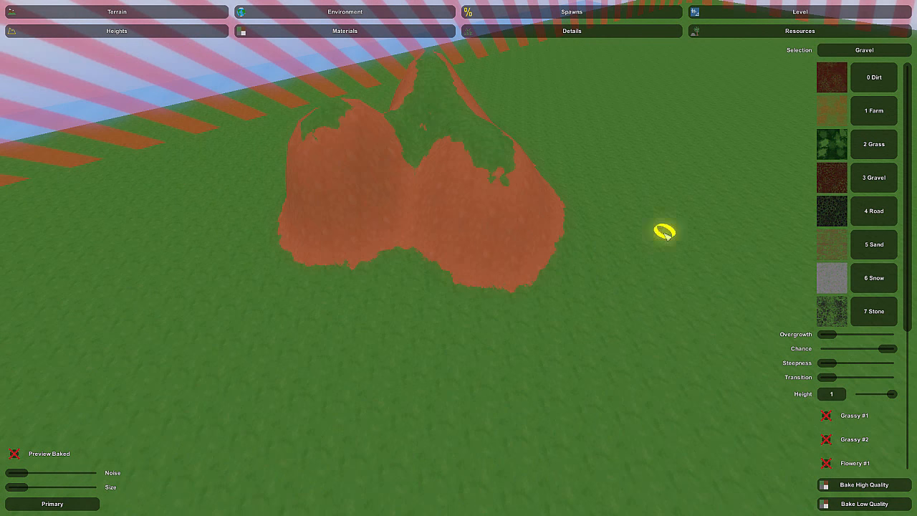
Keep Manually Painted enabled for Gravel and turn off Ignore Steepness, Ignore Height and Ignore Footprint
scroll(851, 274, "down", 2)
scroll(850, 275, "down", 4)
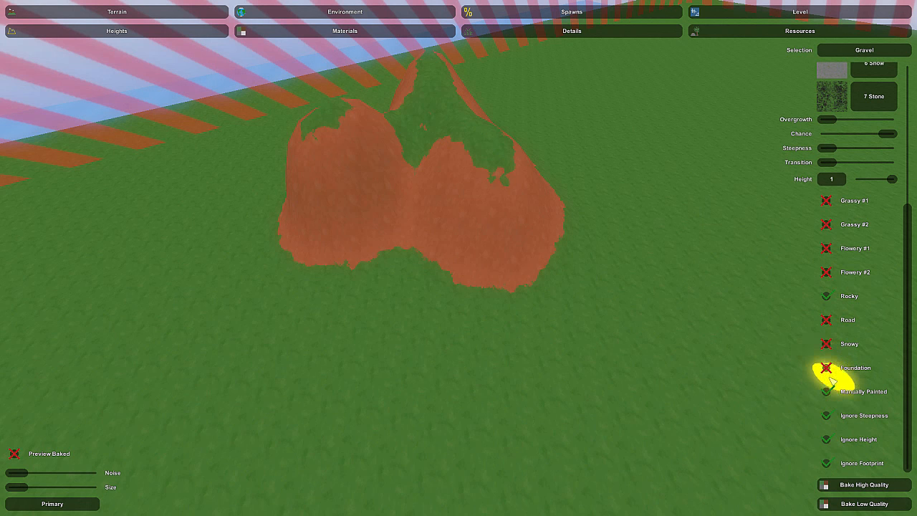
scroll(853, 292, "up", 5)
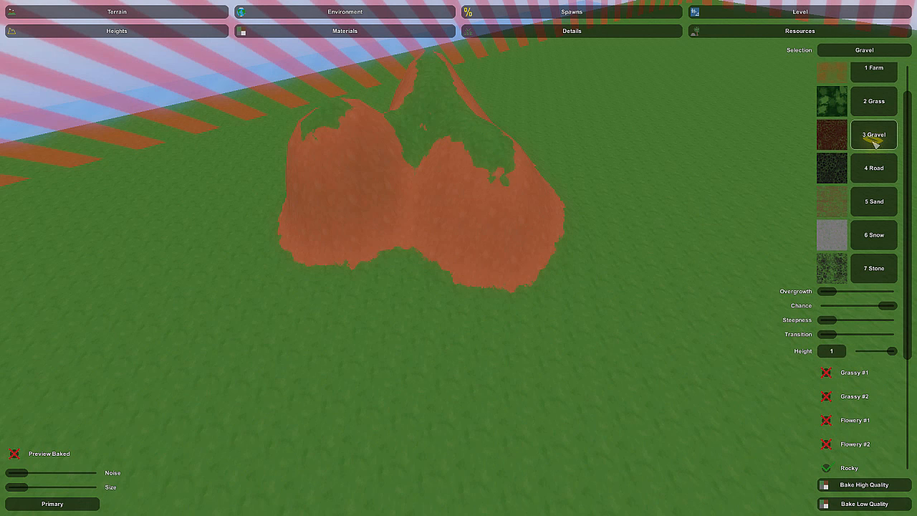
scroll(864, 229, "down", 5)
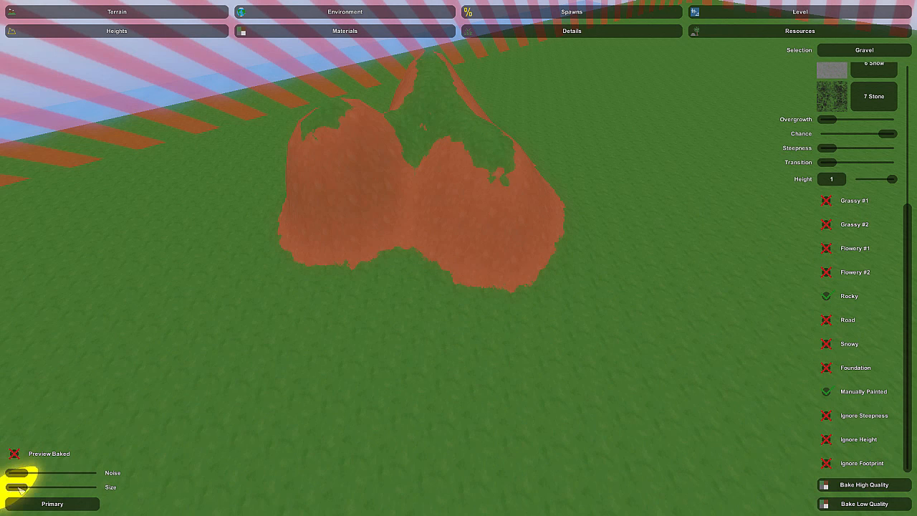
Raise the brush Size slightly, paint a broad Gravel path from the grass up between the hills, and bring up the save options
left_click_drag(20, 490, 22, 491)
right_click_drag(480, 387, 502, 444)
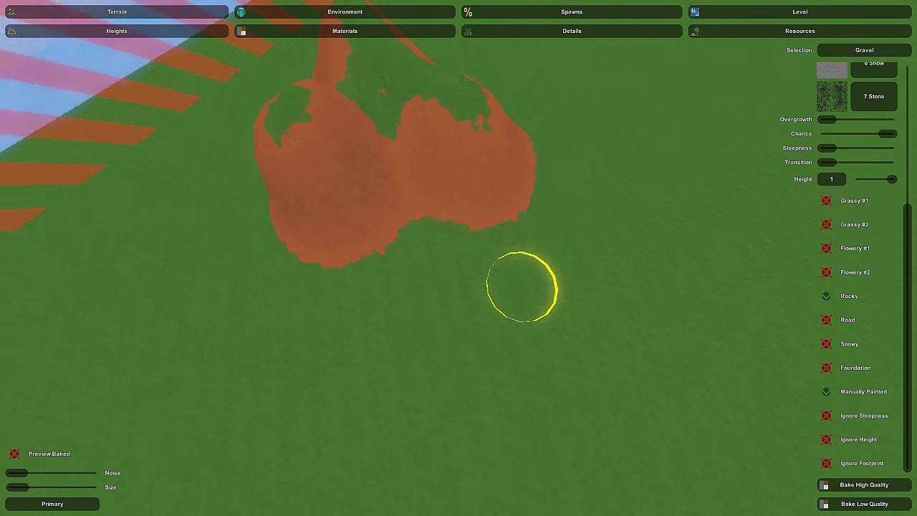
right_click_drag(522, 286, 557, 275)
mouse_move(511, 268)
left_mouse_down()
mouse_move(466, 216)
mouse_move(428, 131)
left_mouse_up()
key("Escape")
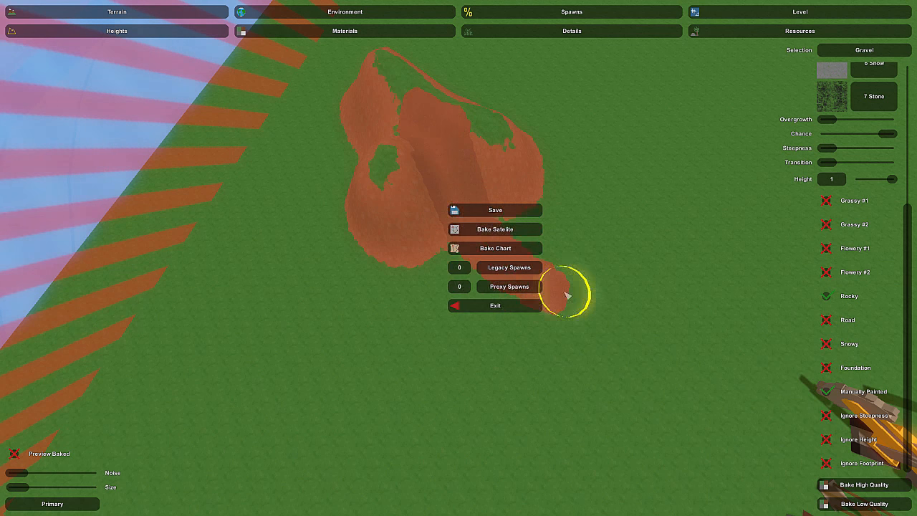
Save the map and bake the manually painted Gravel path in high quality
left_click(472, 212)
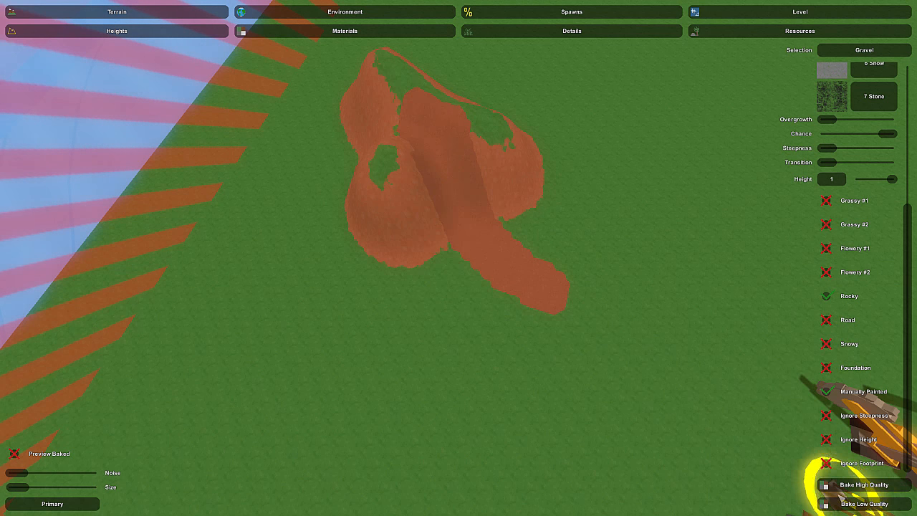
left_click(844, 487)
mouse_move(685, 468)
right_mouse_down()
mouse_move(681, 405)
mouse_move(693, 419)
mouse_move(578, 332)
right_mouse_up()
key("w")
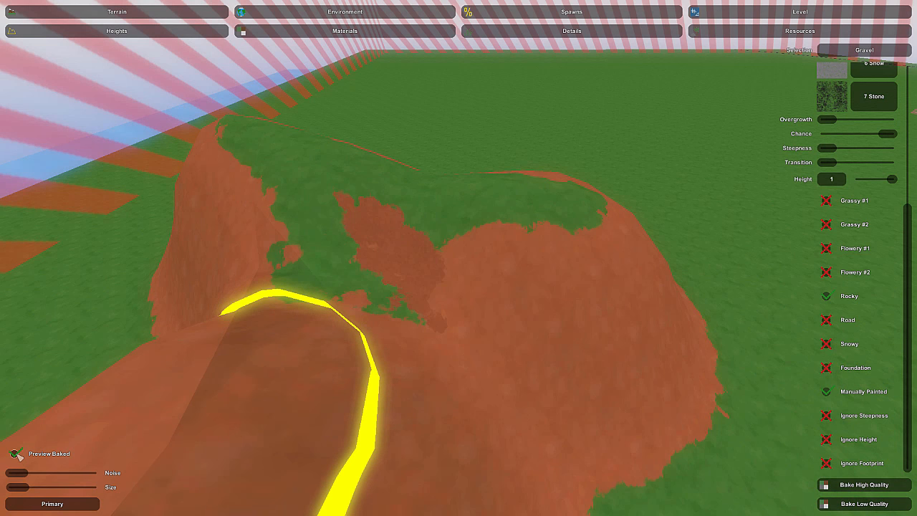
Toggle Preview Baked off and on to compare the painted Gravel with the bake, examining the steep slopes from several angles
left_click(15, 454)
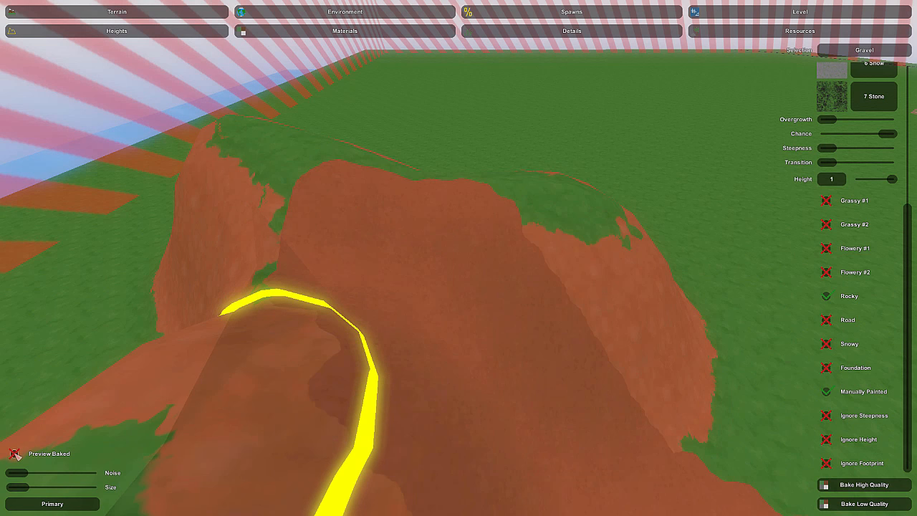
left_click(15, 454)
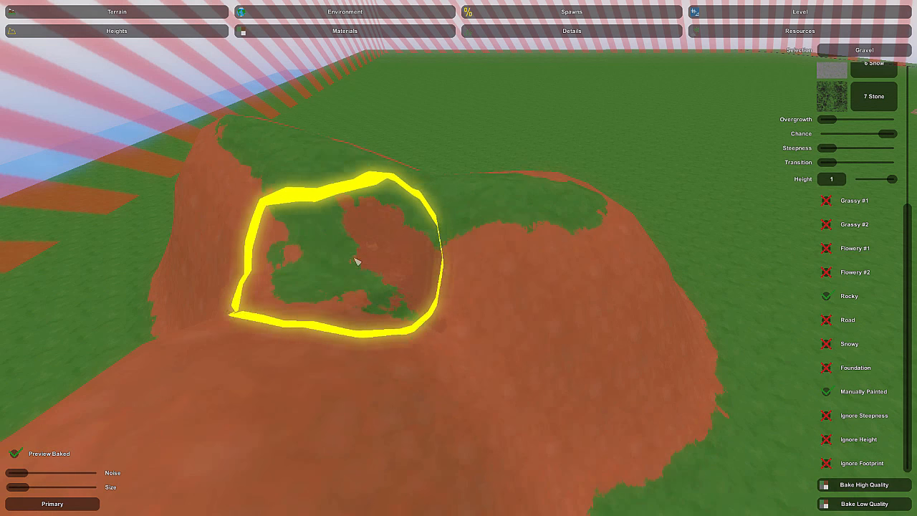
right_click_drag(356, 260, 459, 337)
key("w")
key("s")
mouse_move(459, 258)
right_mouse_down()
mouse_move(434, 278)
mouse_move(461, 266)
right_mouse_up()
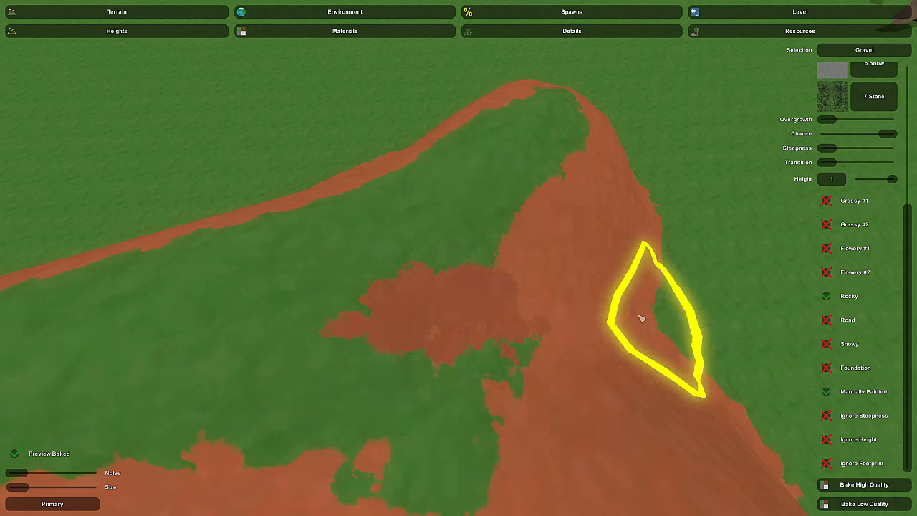
key("d")
mouse_move(527, 319)
right_mouse_down()
mouse_move(559, 317)
mouse_move(493, 264)
right_mouse_up()
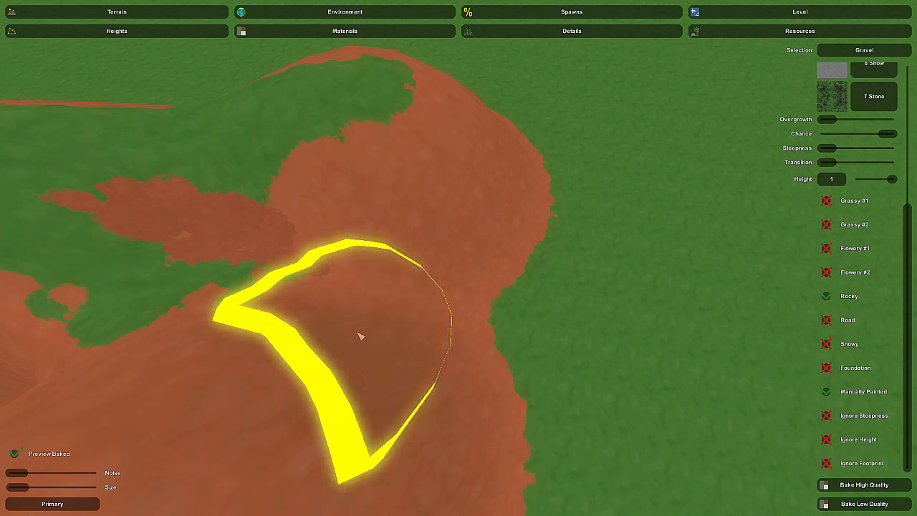
Turn on Ignore Steepness for Gravel and bake the materials again in high quality
left_click(16, 453)
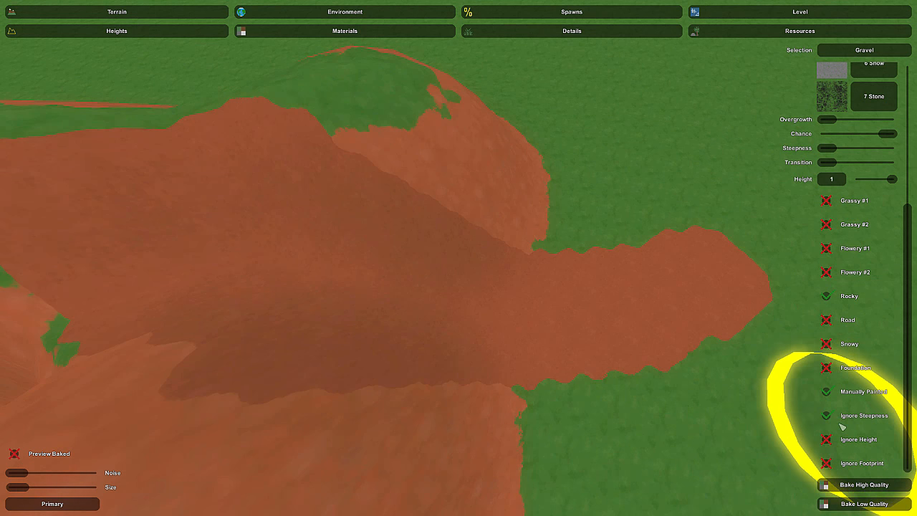
left_click(826, 417)
left_click(852, 485)
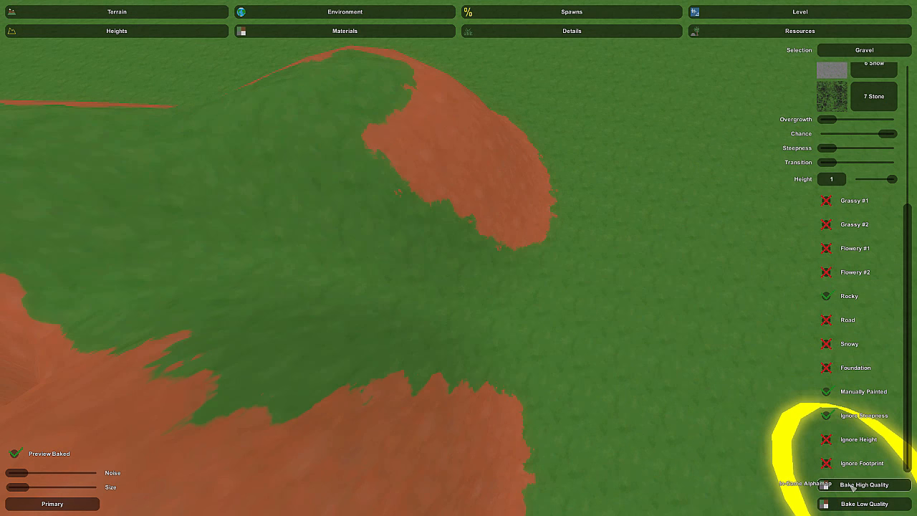
right_click_drag(705, 448, 574, 385)
key("s")
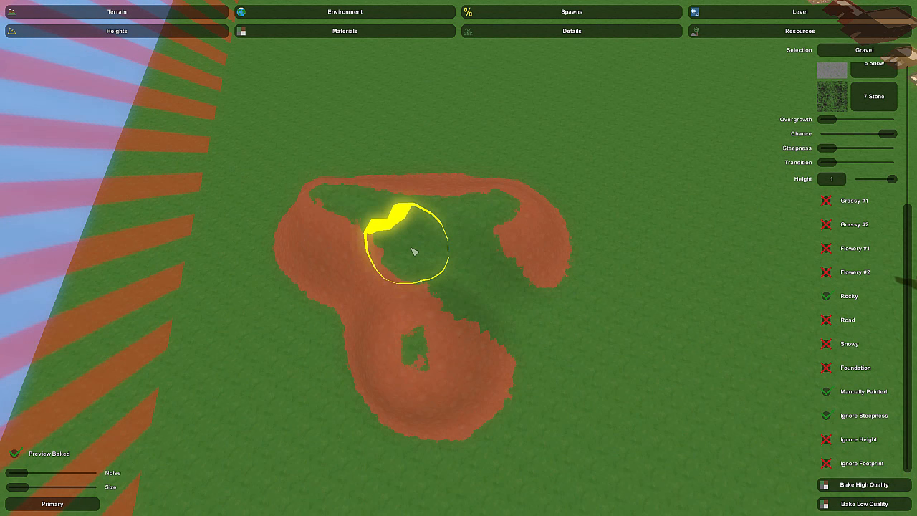
Save the map with the new material bake
key("Escape")
left_click(447, 210)
key("Escape")
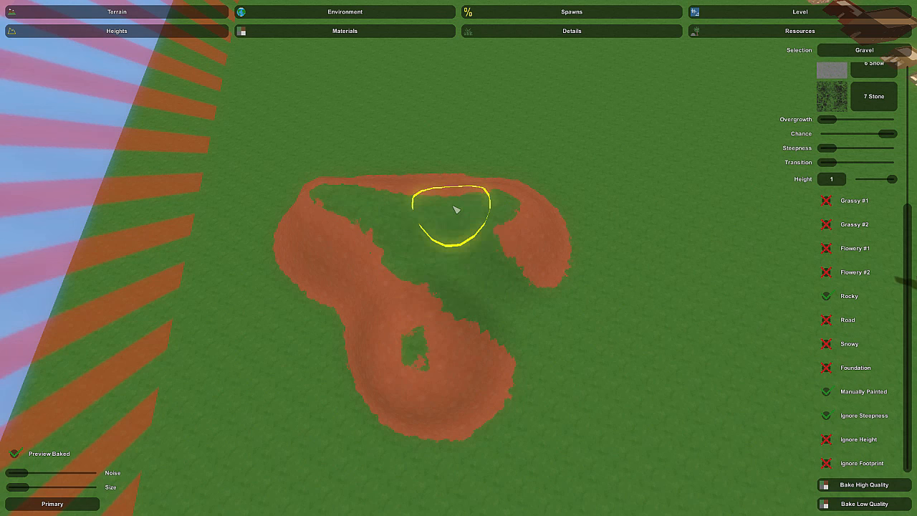
Turn on Ignore Height for Gravel as well and bake the materials in high quality
left_click(15, 453)
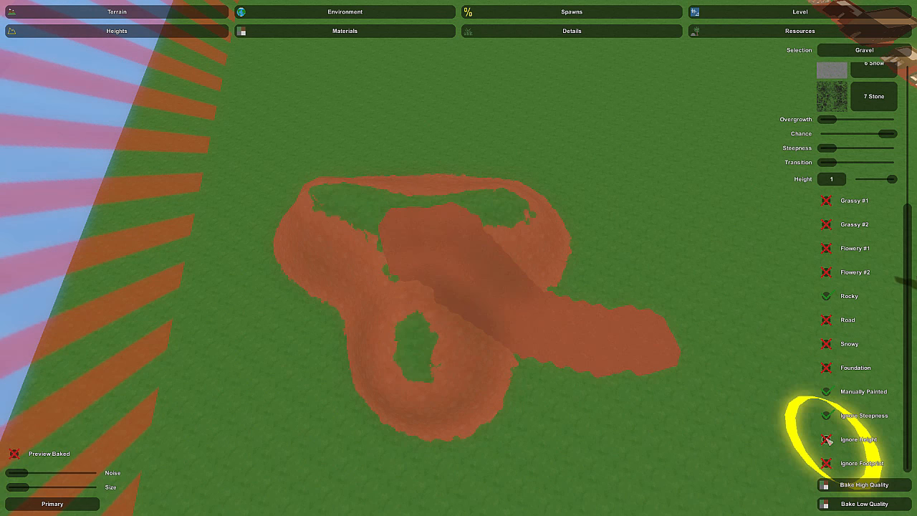
left_click(859, 486)
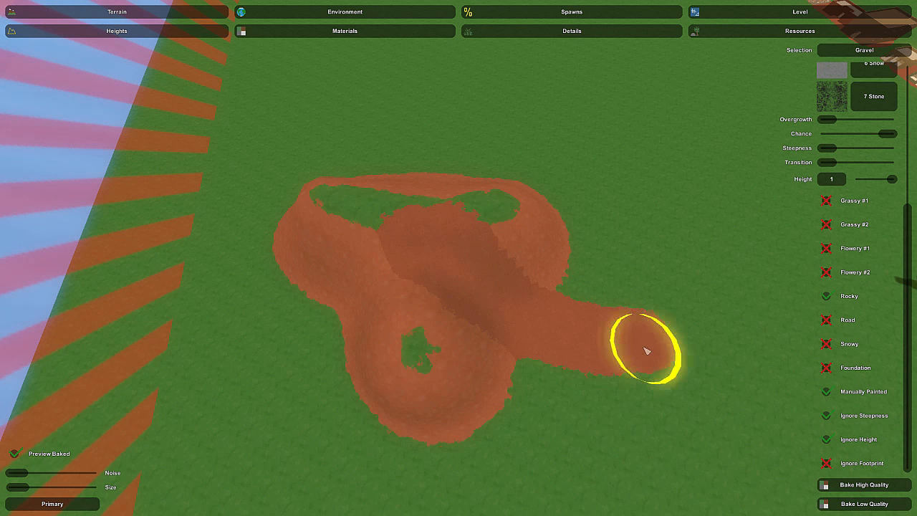
key("w")
mouse_move(461, 258)
right_mouse_down()
mouse_move(516, 258)
mouse_move(373, 215)
mouse_move(416, 291)
mouse_move(401, 308)
right_mouse_up()
key("d")
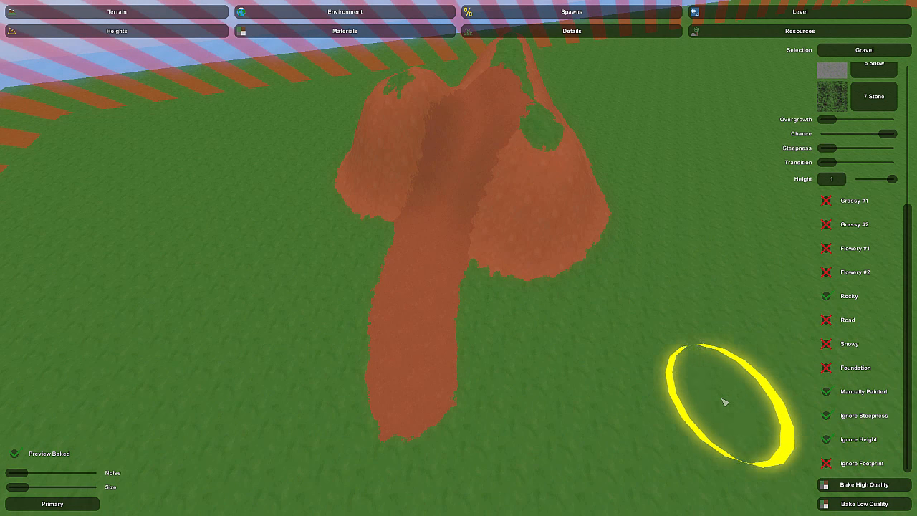
Examine the baked Gravel path from several sides, switching Preview Baked off and back on to compare its edges
right_click_drag(686, 393, 771, 387)
key("w")
key("a")
key("w")
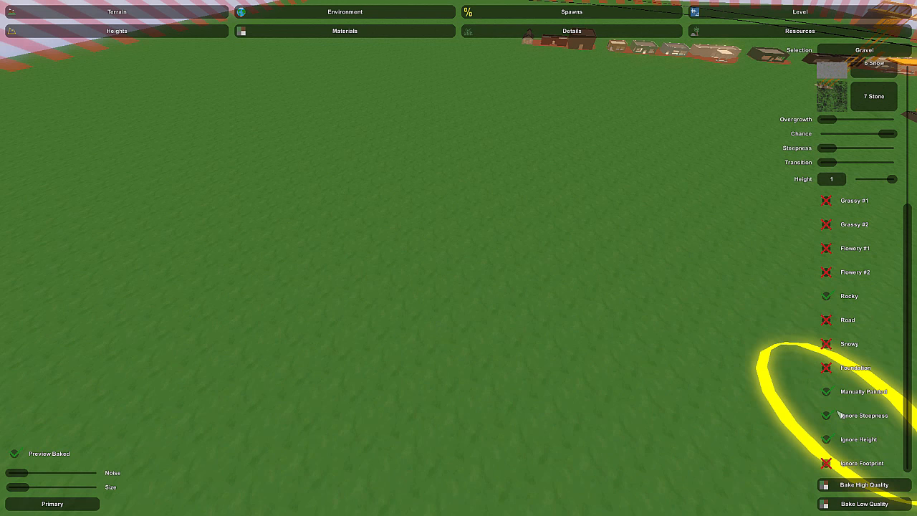
right_click_drag(668, 339, 760, 262)
key("w")
mouse_move(458, 258)
right_mouse_down()
mouse_move(501, 259)
mouse_move(530, 308)
mouse_move(495, 387)
mouse_move(460, 260)
right_mouse_up()
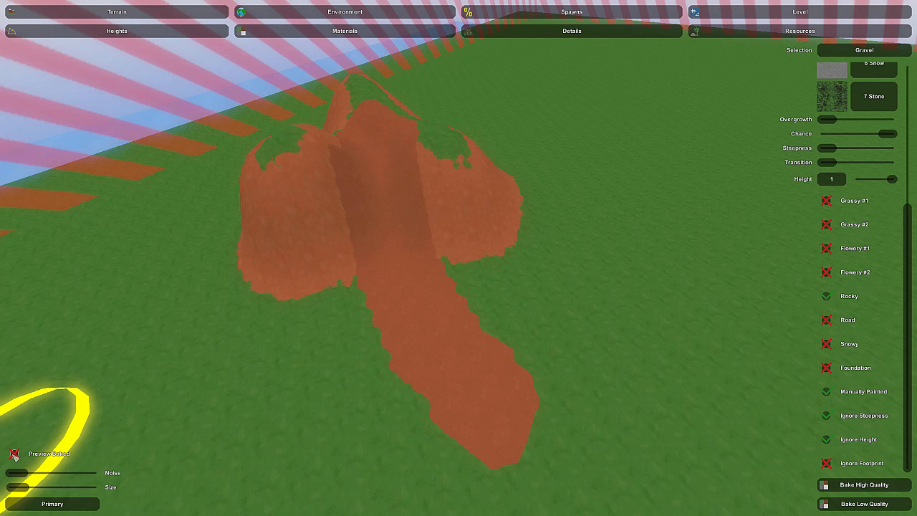
right_click_drag(428, 378, 402, 444)
key("w")
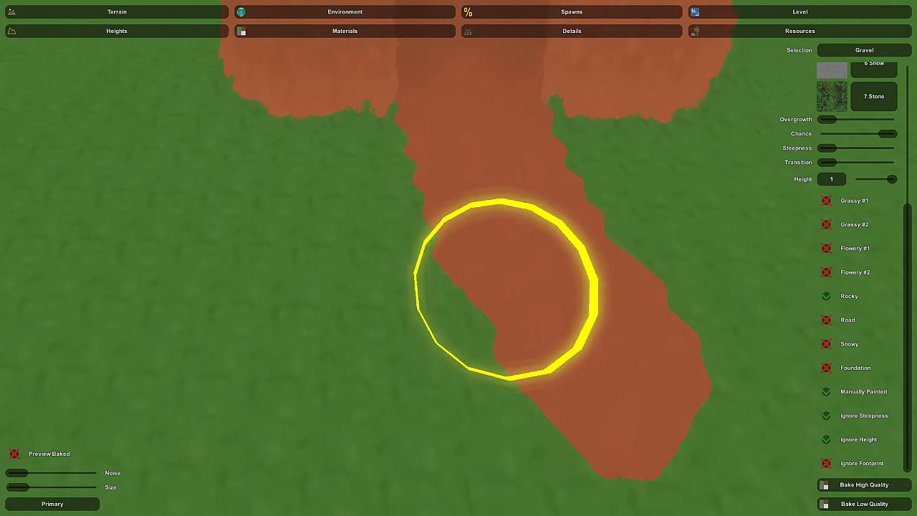
right_click_drag(459, 258, 530, 233)
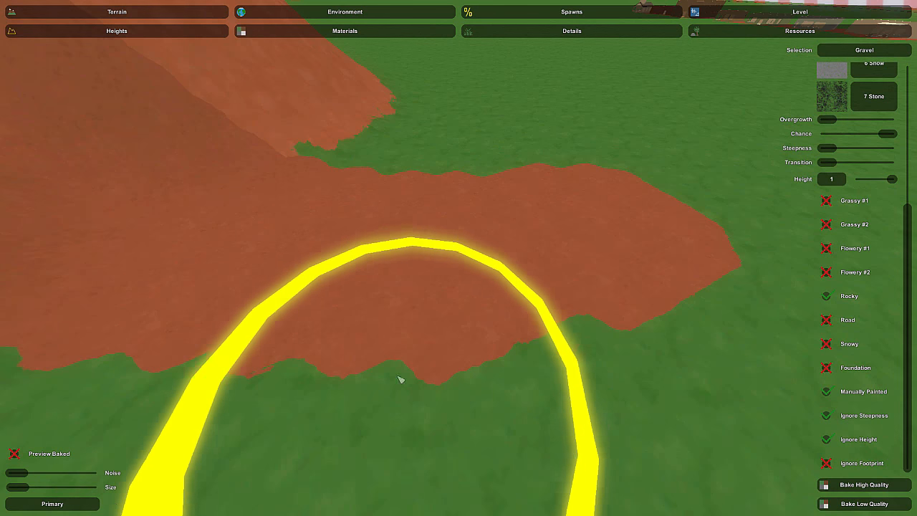
left_click(14, 454)
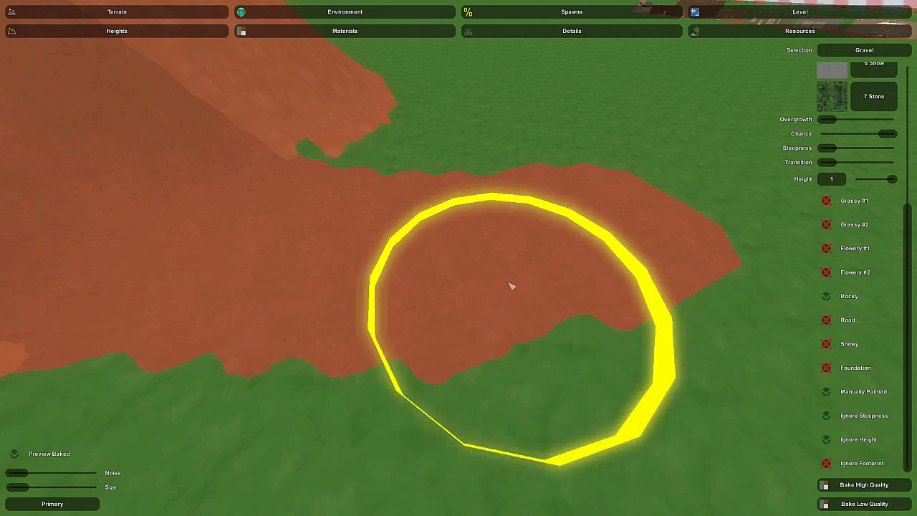
mouse_move(555, 351)
right_mouse_down()
mouse_move(541, 352)
mouse_move(527, 330)
mouse_move(480, 319)
right_mouse_up()
key("s")
right_click_drag(396, 243, 457, 260)
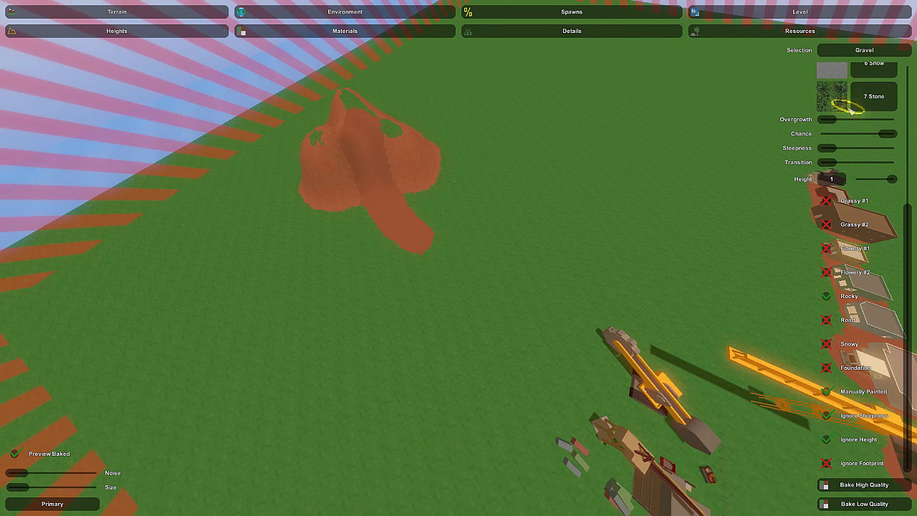
Select the Snow material and turn on Manually Painted, Ignore Steepness and Ignore Height for it
scroll(852, 109, "up", 5)
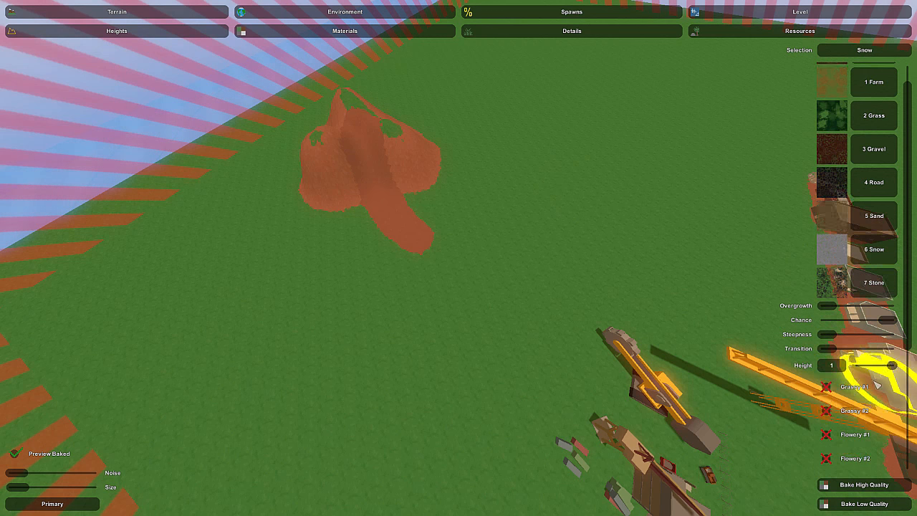
scroll(865, 391, "down", 5)
key("w")
mouse_move(869, 384)
right_mouse_down()
mouse_move(781, 337)
mouse_move(695, 403)
right_mouse_up()
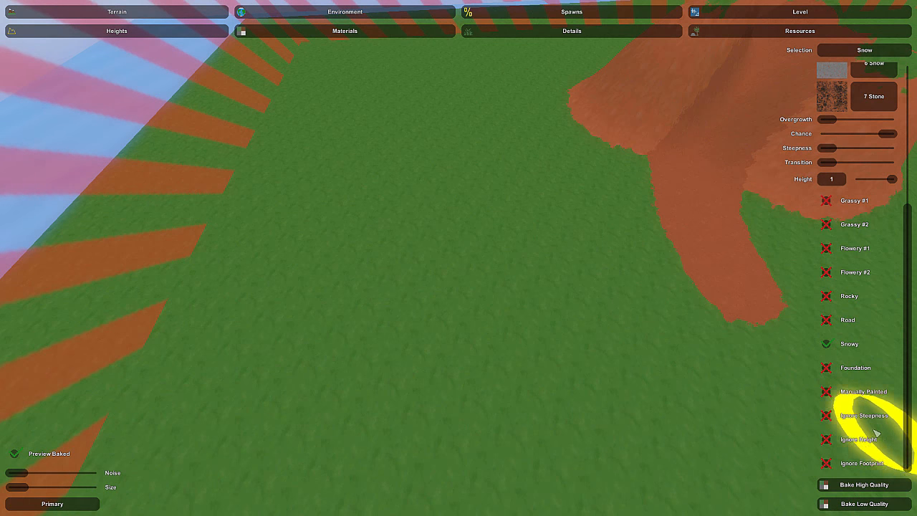
left_click(826, 392)
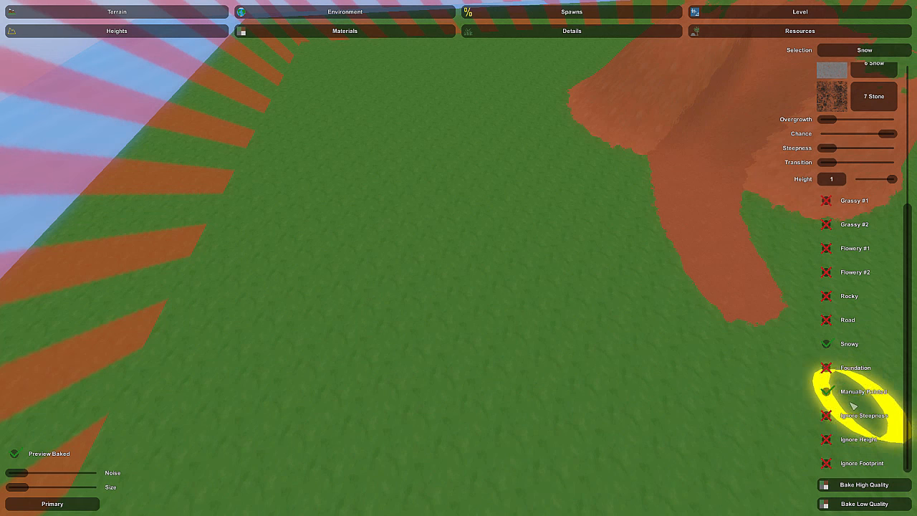
left_click(826, 416)
left_click(827, 439)
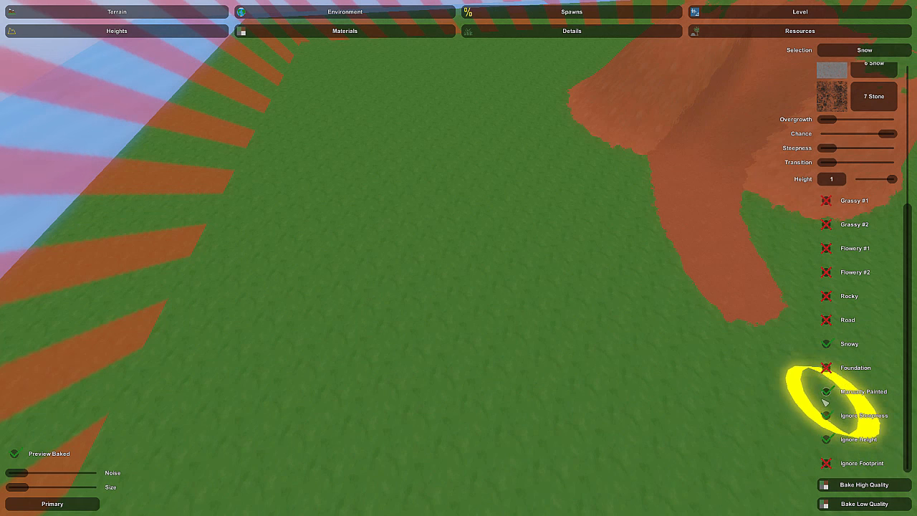
Paint a winding, looping Snow trail on the grass beside the hills and bake the materials in high quality
mouse_move(626, 353)
right_mouse_down()
mouse_move(609, 284)
mouse_move(430, 165)
mouse_move(590, 231)
mouse_move(459, 258)
right_mouse_up()
key("s")
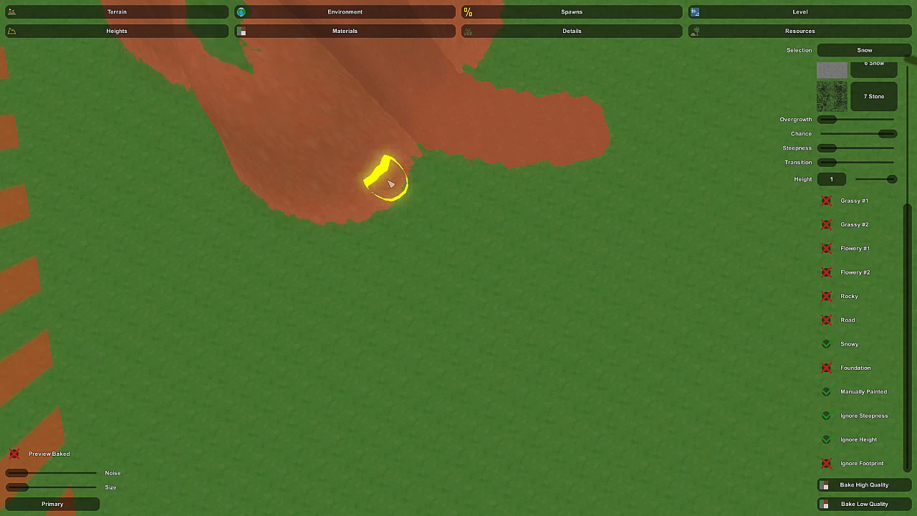
mouse_move(574, 93)
left_mouse_down()
mouse_move(481, 157)
mouse_move(595, 321)
mouse_move(406, 308)
mouse_move(306, 405)
mouse_move(711, 304)
mouse_move(622, 291)
left_mouse_up()
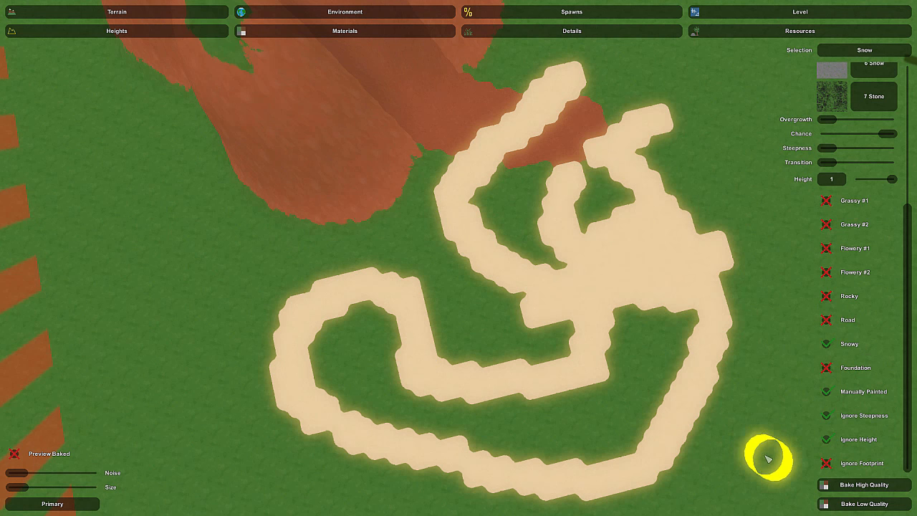
left_click(840, 486)
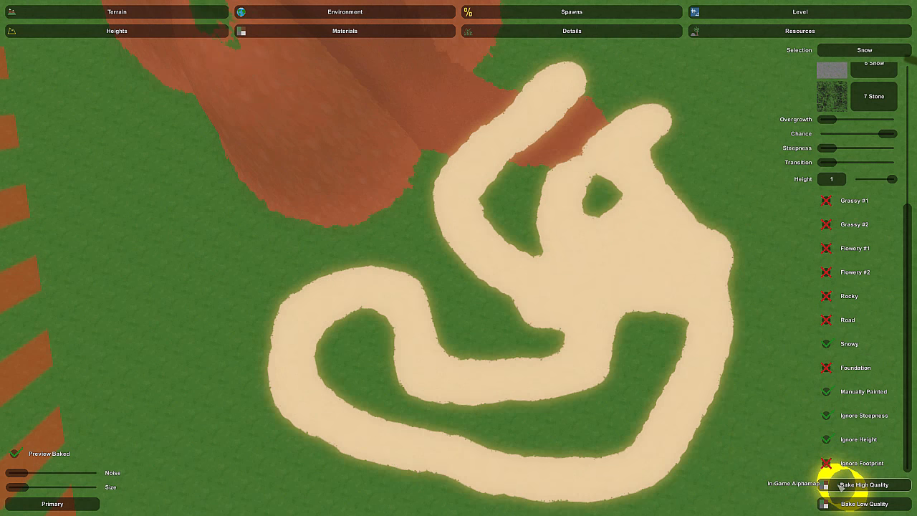
key("s")
right_click_drag(581, 175, 163, 385)
Exit the map editor and start TestMap in singleplayer
key("Escape")
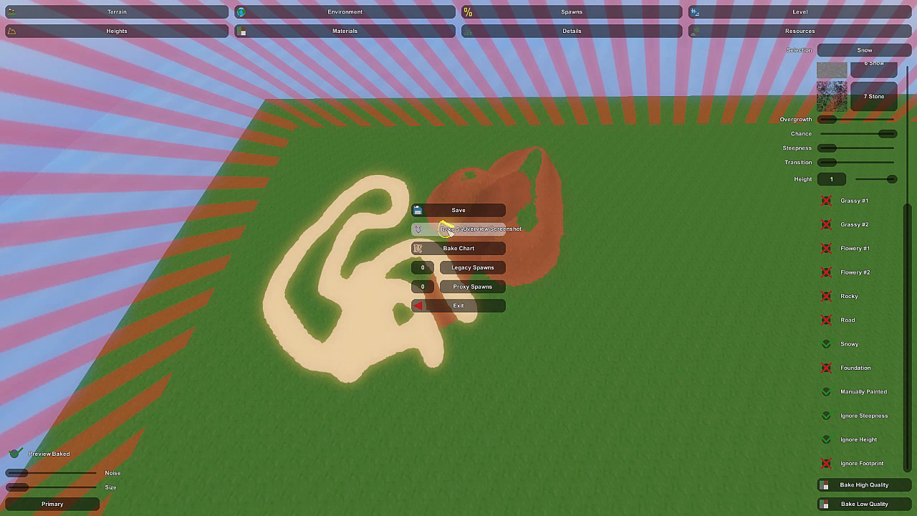
left_click(429, 308)
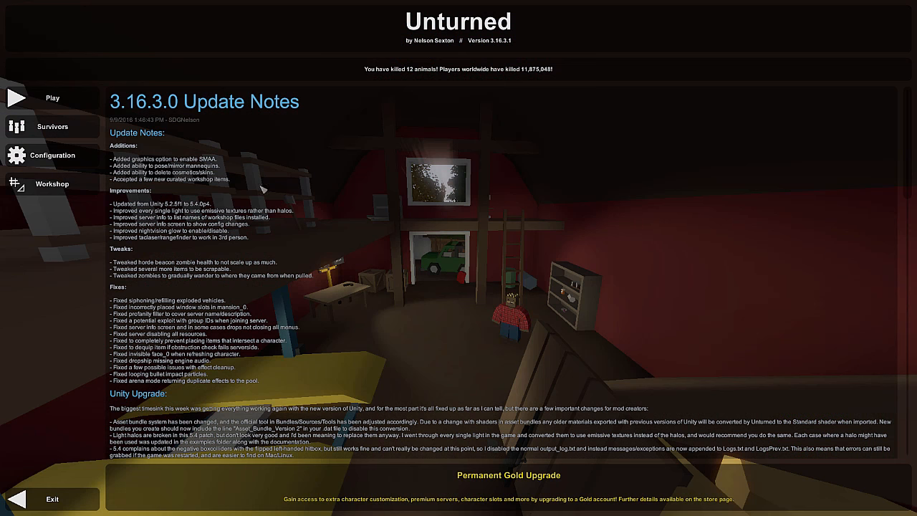
left_click(56, 98)
left_click(445, 223)
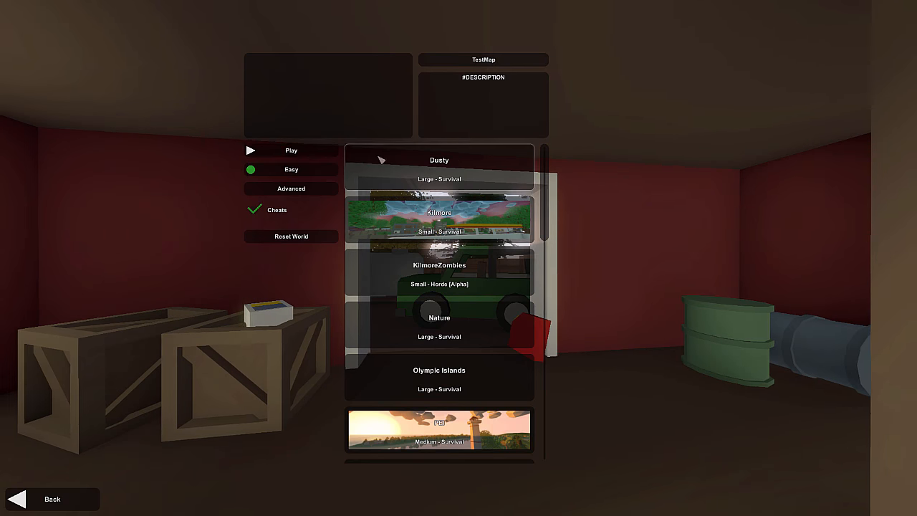
left_click(300, 152)
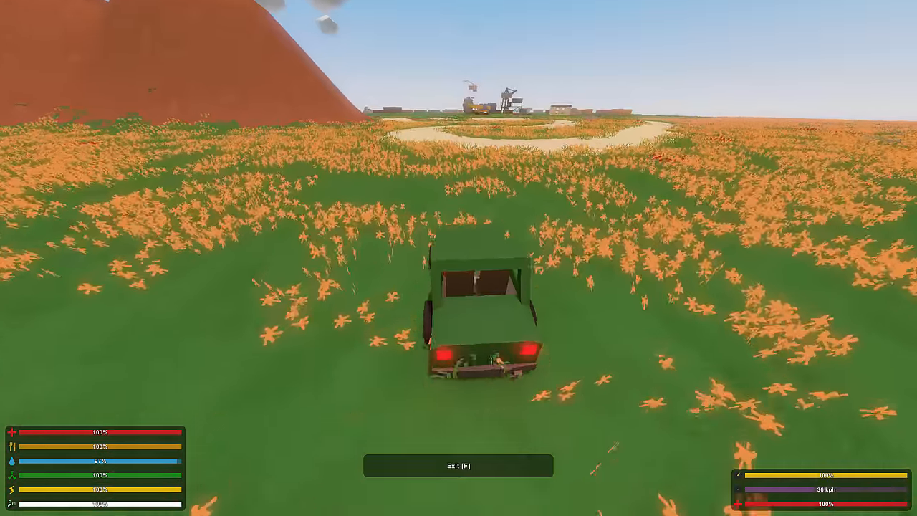
Drive the car along the painted trail and up the Gravel path between the hills to inspect the baked ground
key("w")
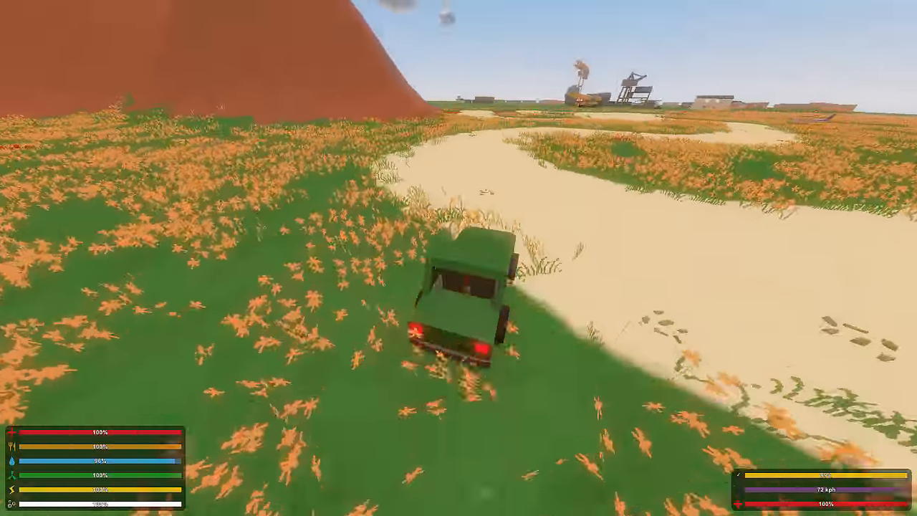
key("w")
key("d")
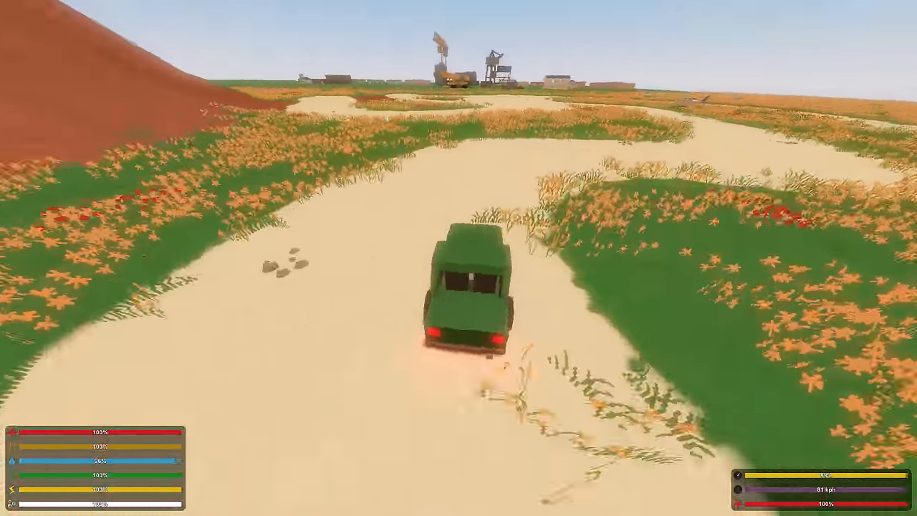
key("w")
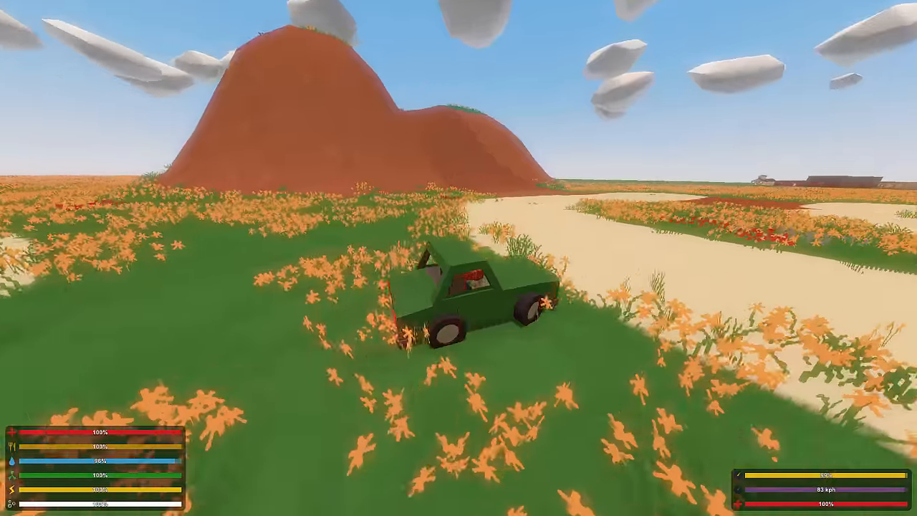
key("w")
key("a")
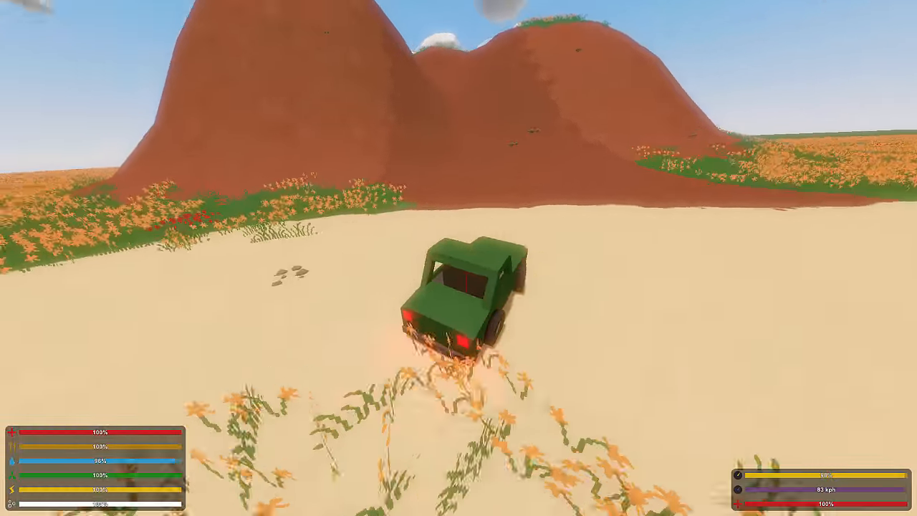
key("w")
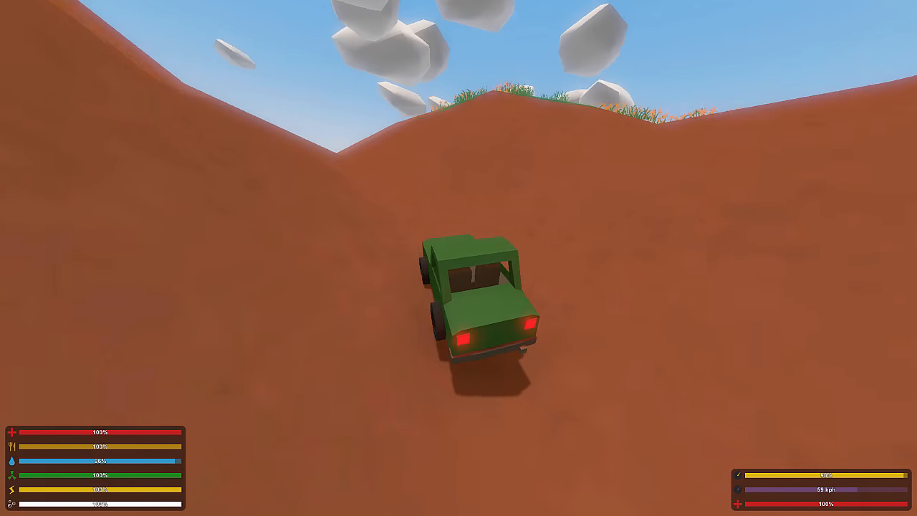
Drive the car off the red slope and through the flowered grass along the foot of the hills to inspect the baked ground
key("w")
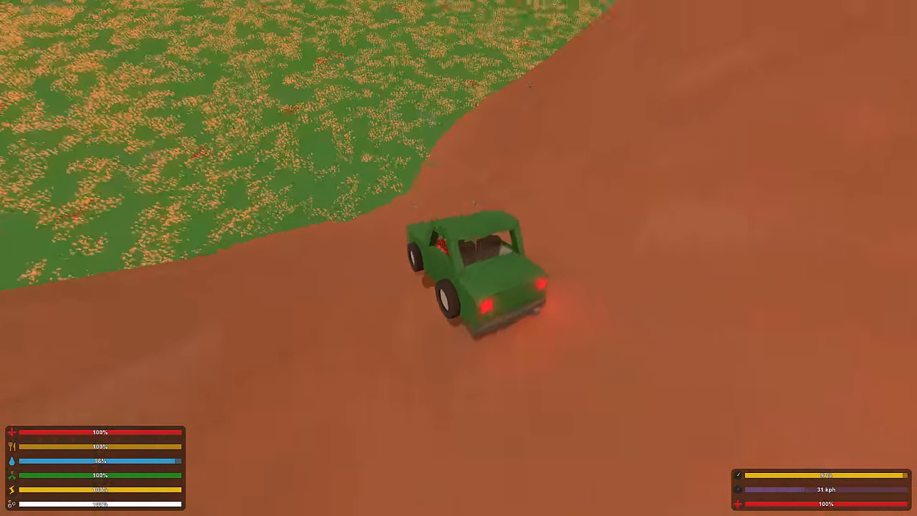
key("w")
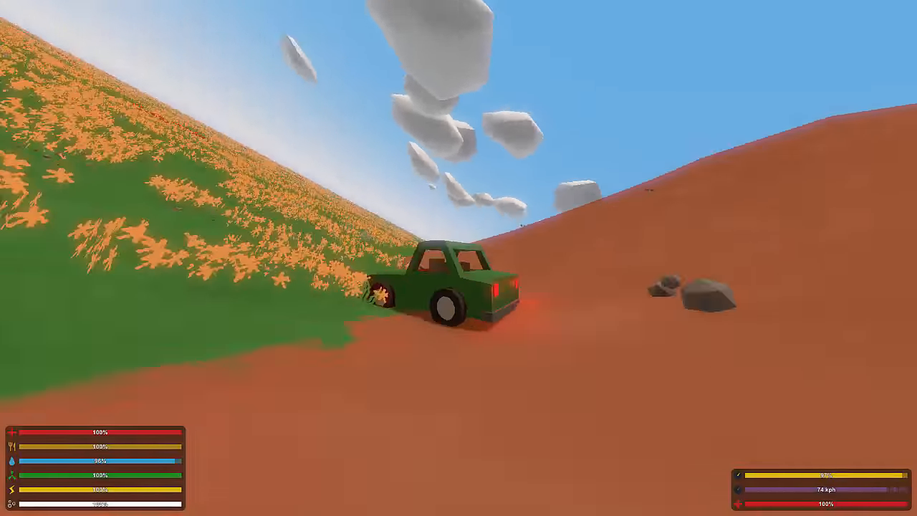
key("w")
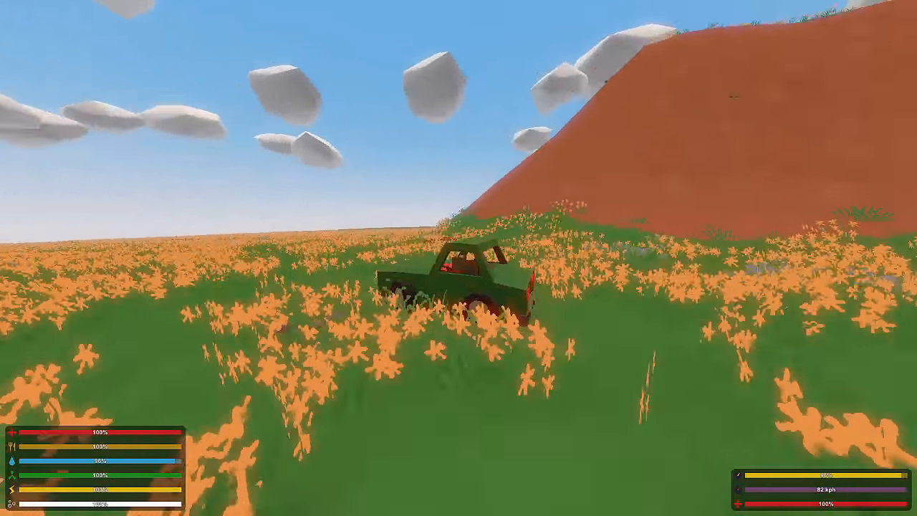
key("w")
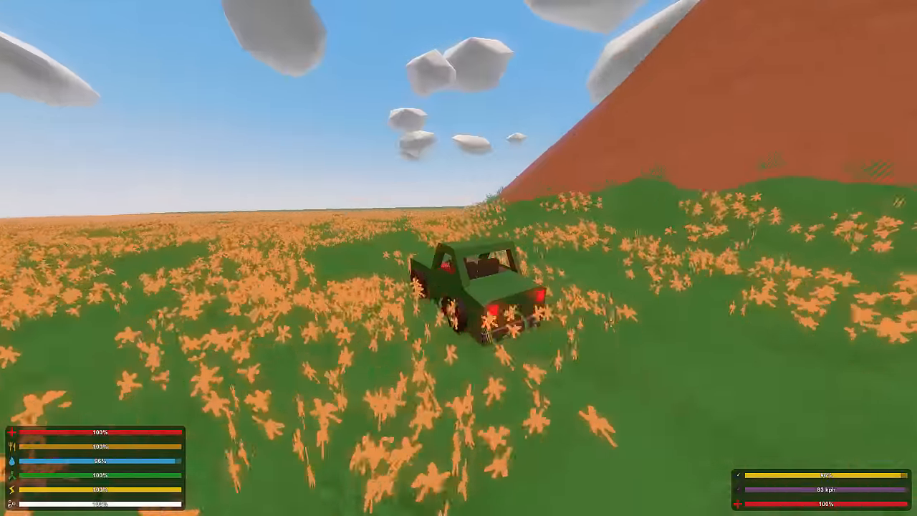
key("w")
key("d")
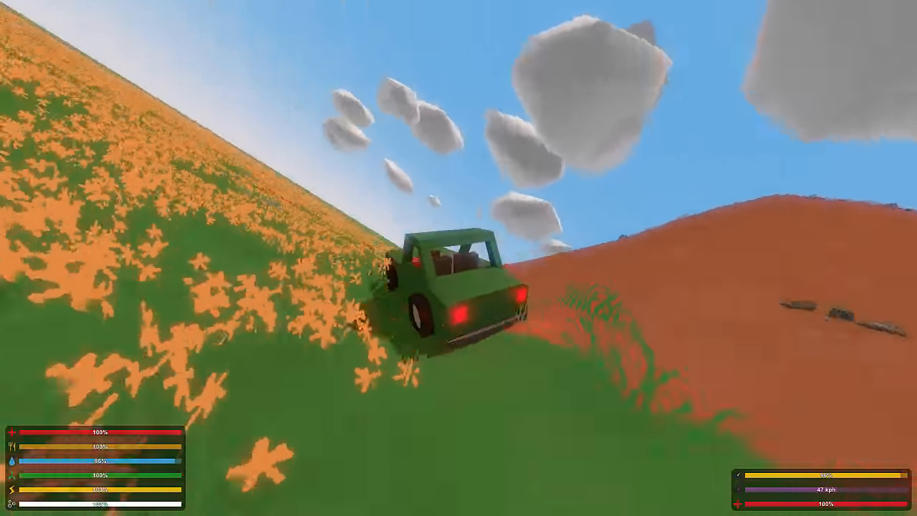
key("w")
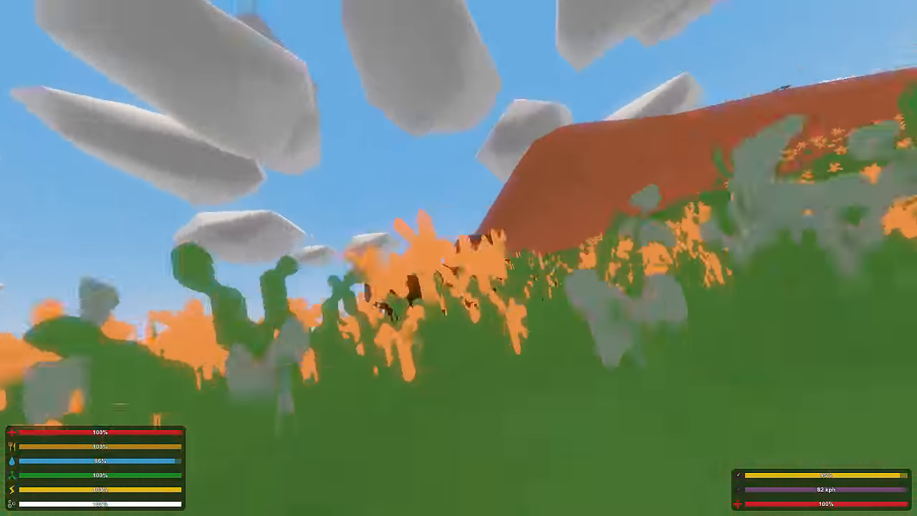
key("w")
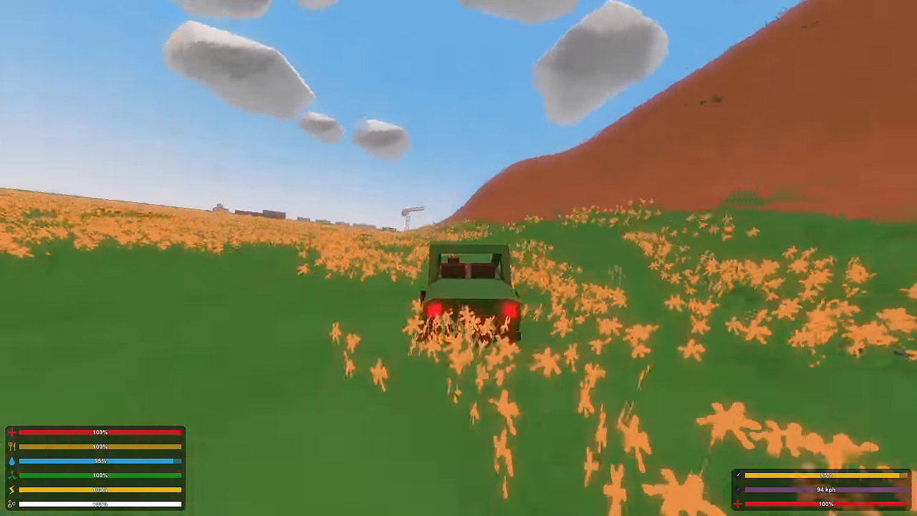
Drive up the red hillside to its crest and stop there to view the painted trail from above
key("w")
key("d")
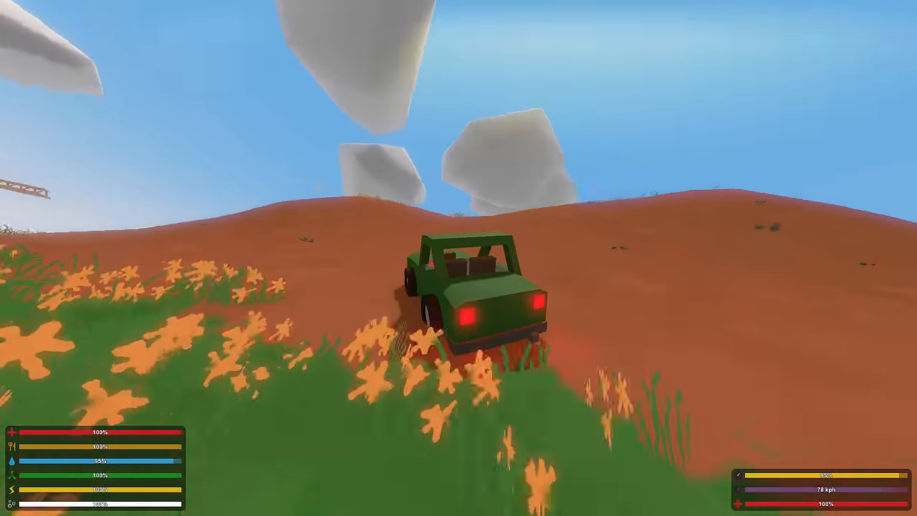
key("w")
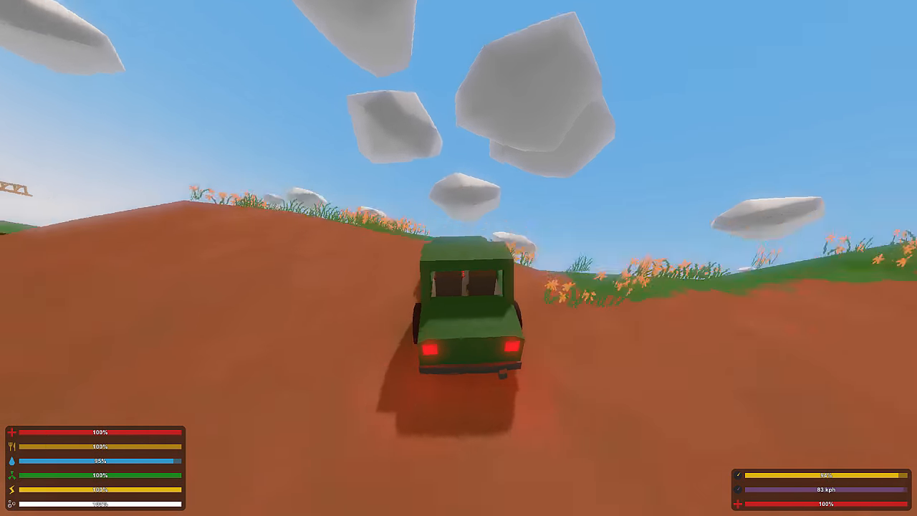
key("a")
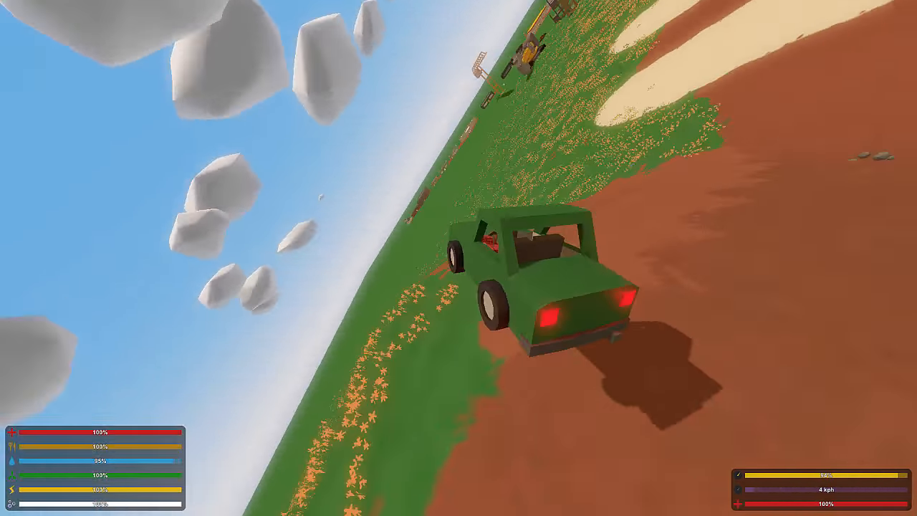
key("s")
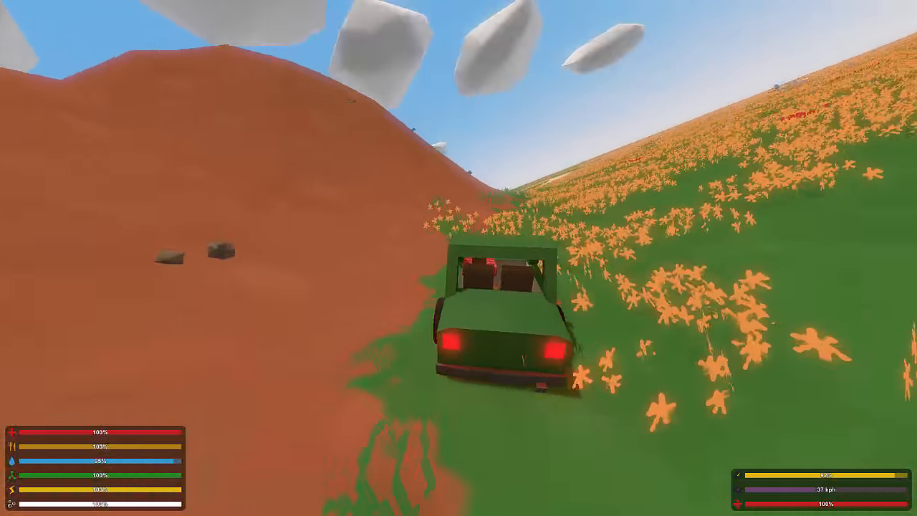
Drive down past the hill and across the flowered grass onto the painted trail to inspect its edges
key("w")
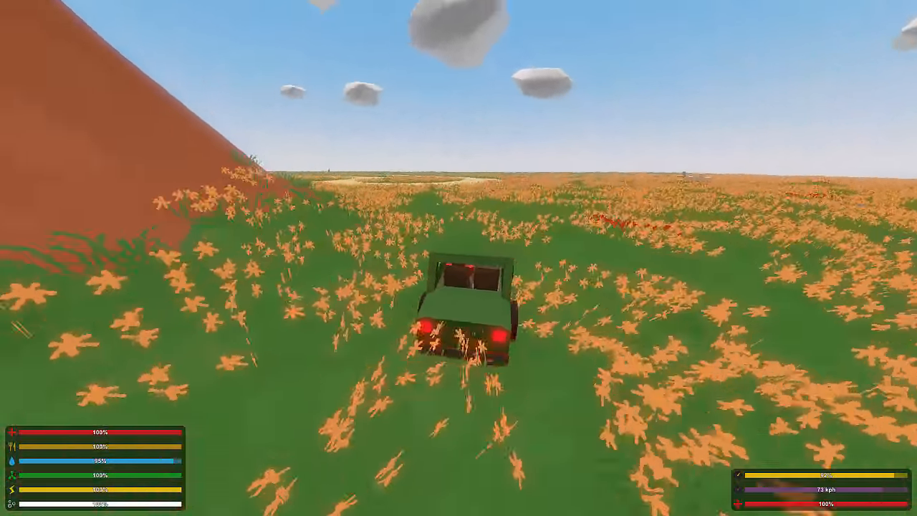
key("a")
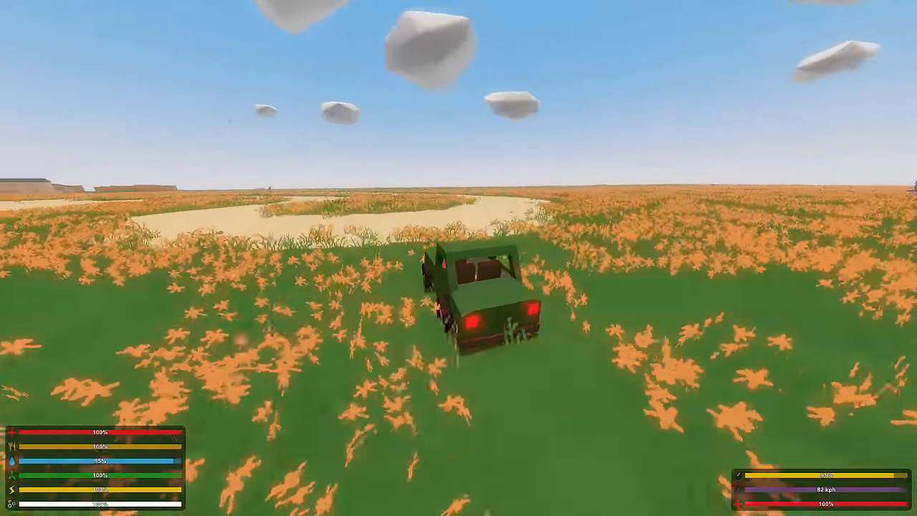
key("d")
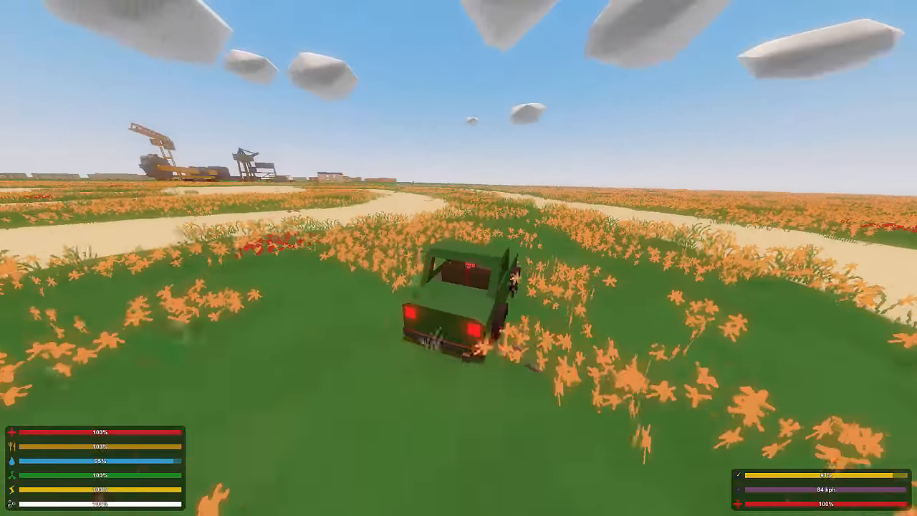
key("a")
key("a")
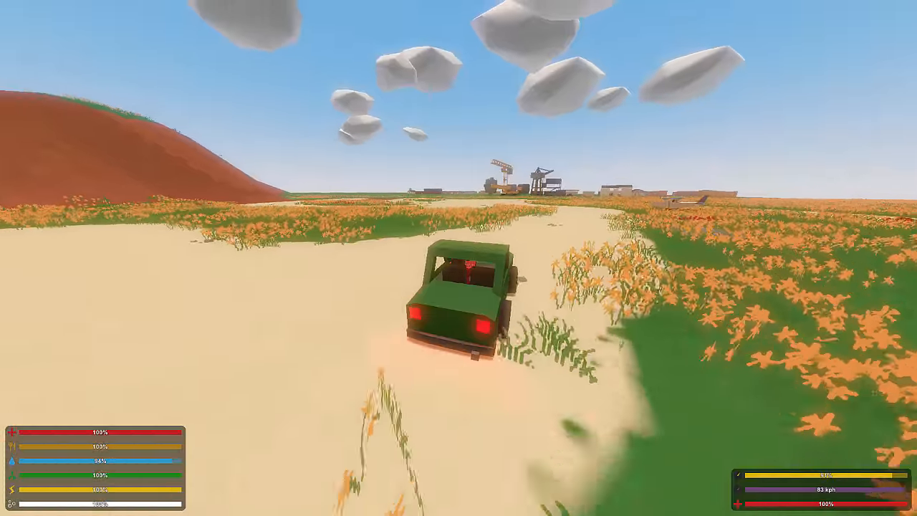